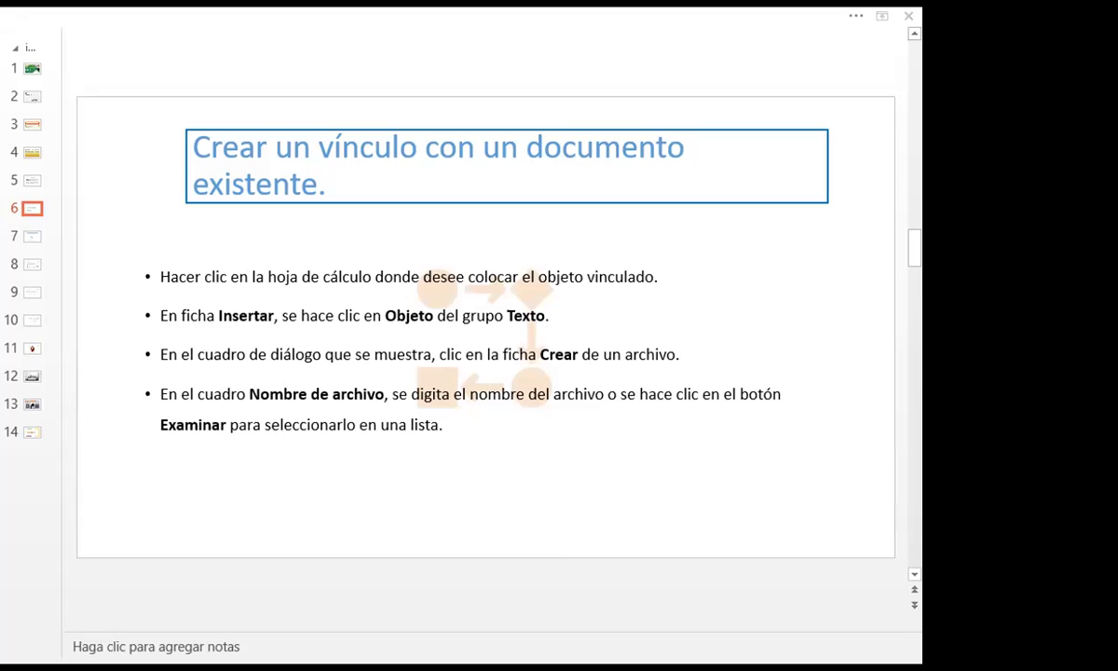
Step: Switch to the Excel workbook and look over the employee table's name, department, delegation and salary columns on the VINCULO sheet
key("alt+Tab")
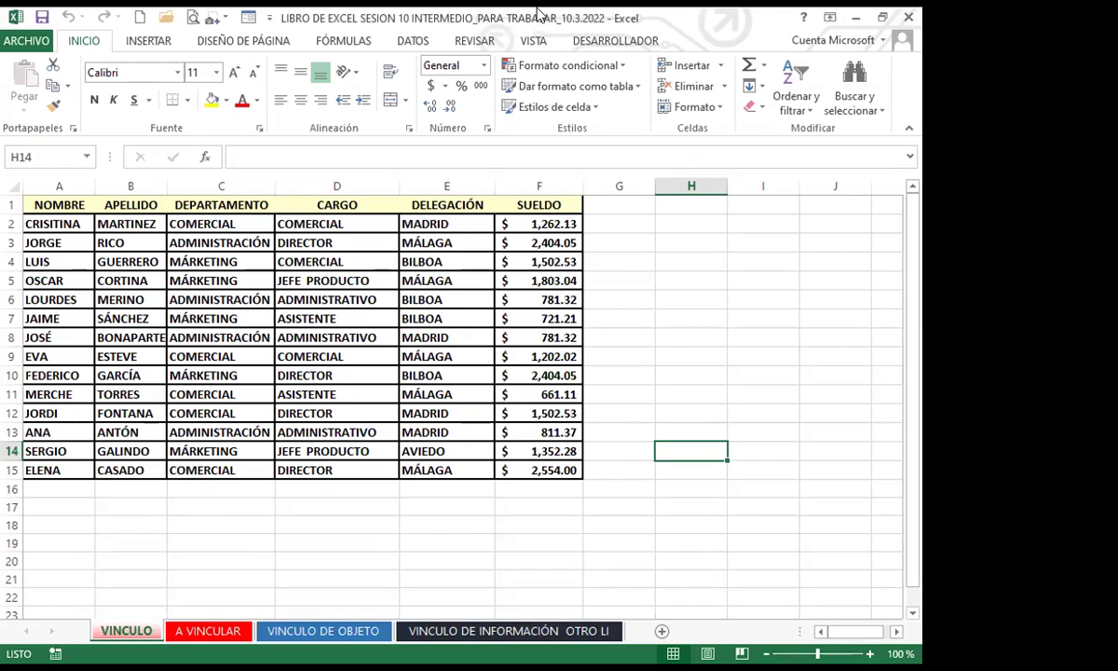
left_click(200, 523)
left_click(191, 432)
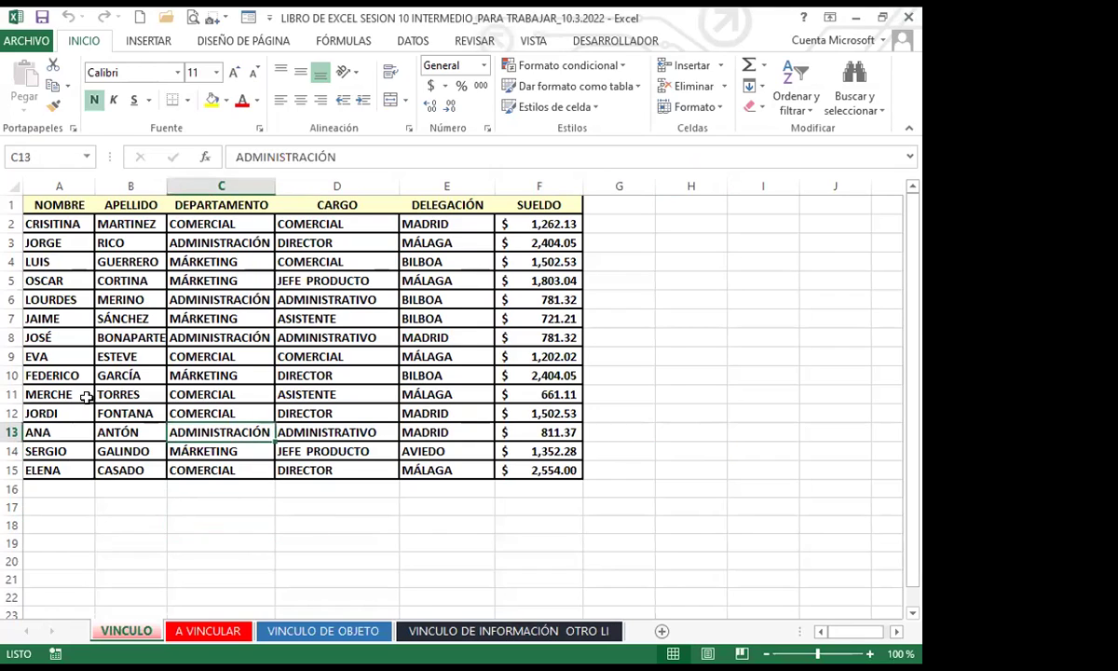
left_click(76, 315)
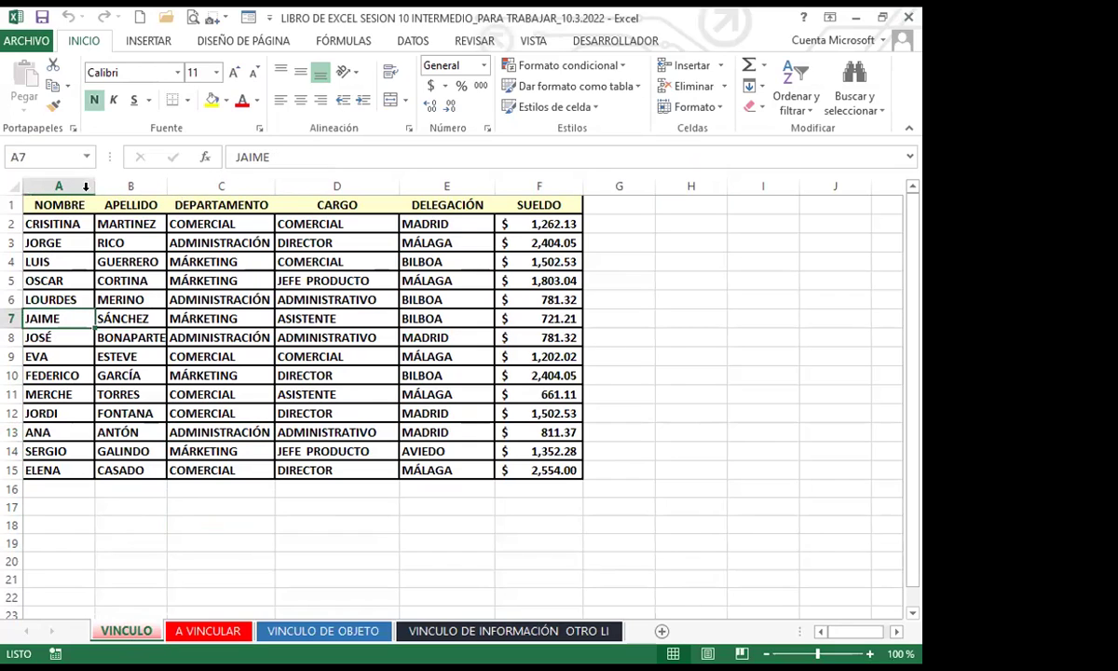
left_click(120, 317)
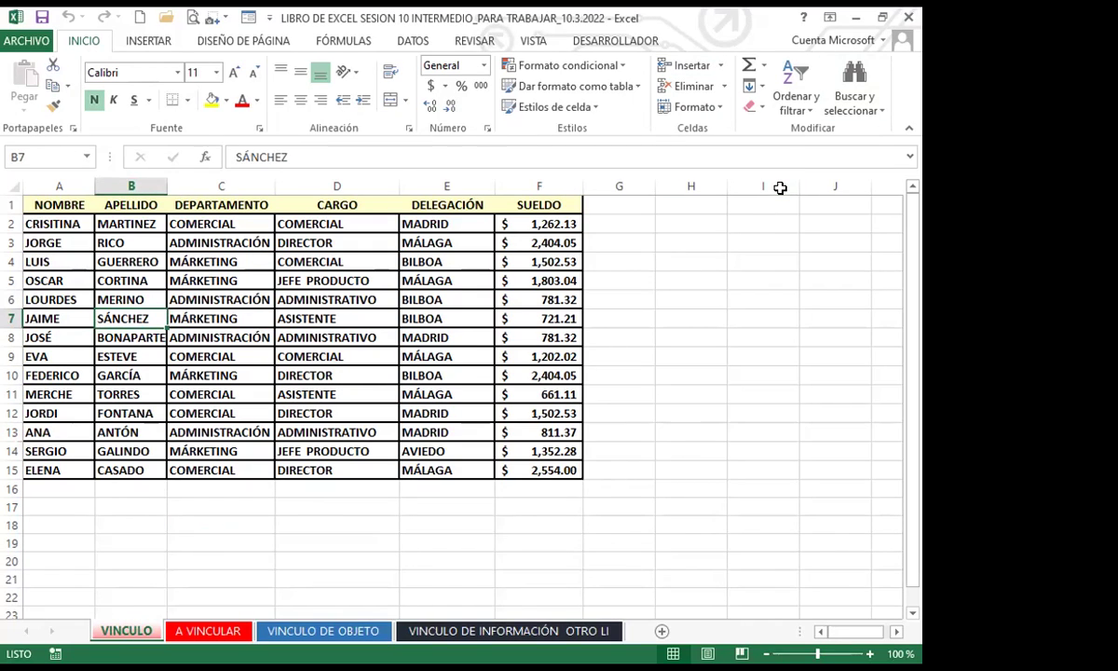
left_click(571, 376)
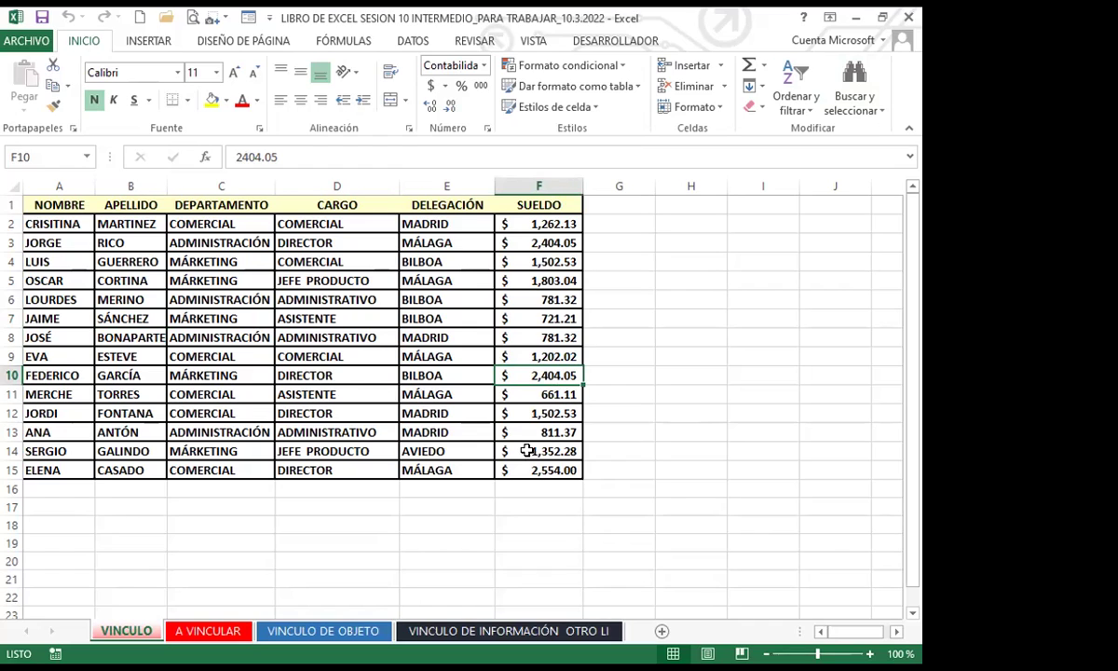
left_click(452, 432)
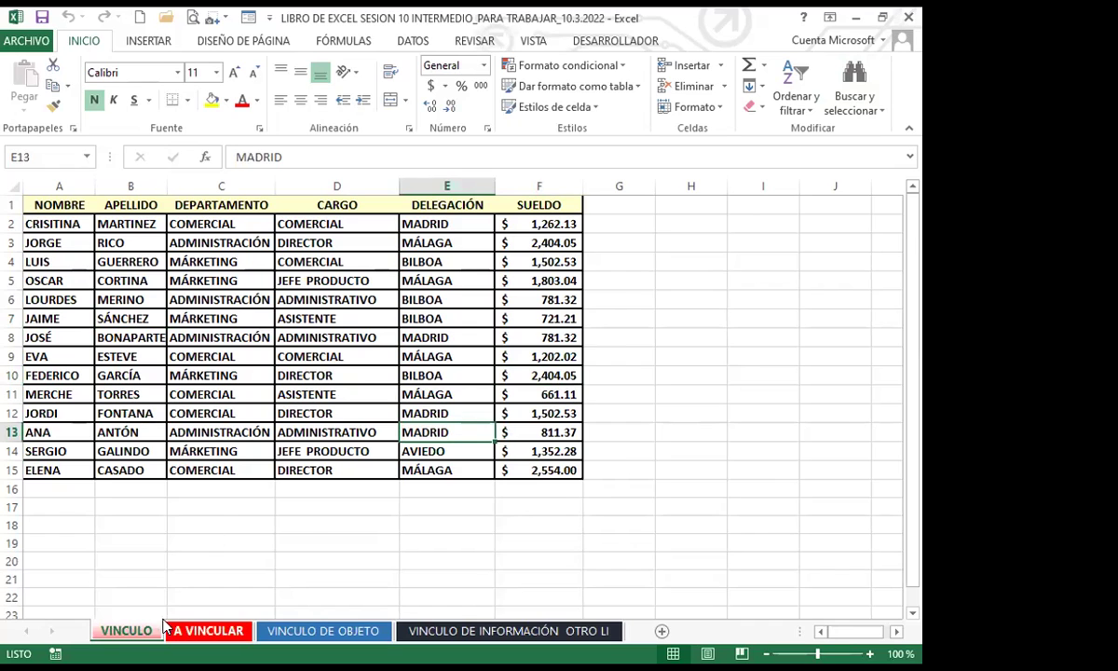
Step: Look over the A VINCULAR sheet's cell area and return to the source table on the VINCULO sheet
left_click(191, 633)
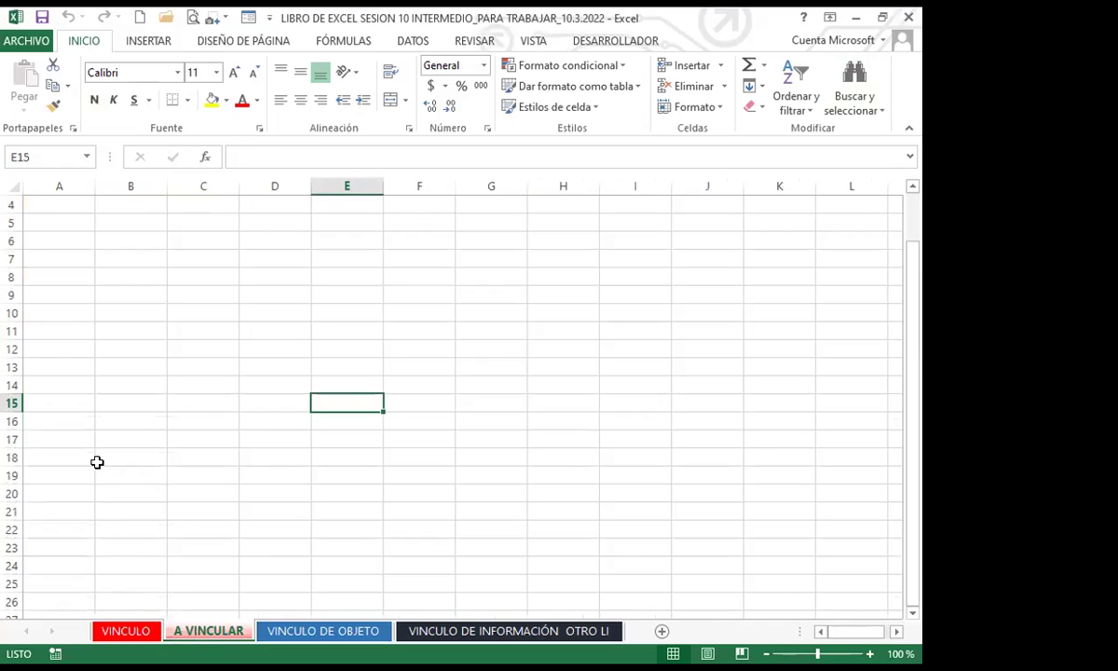
left_click(89, 282)
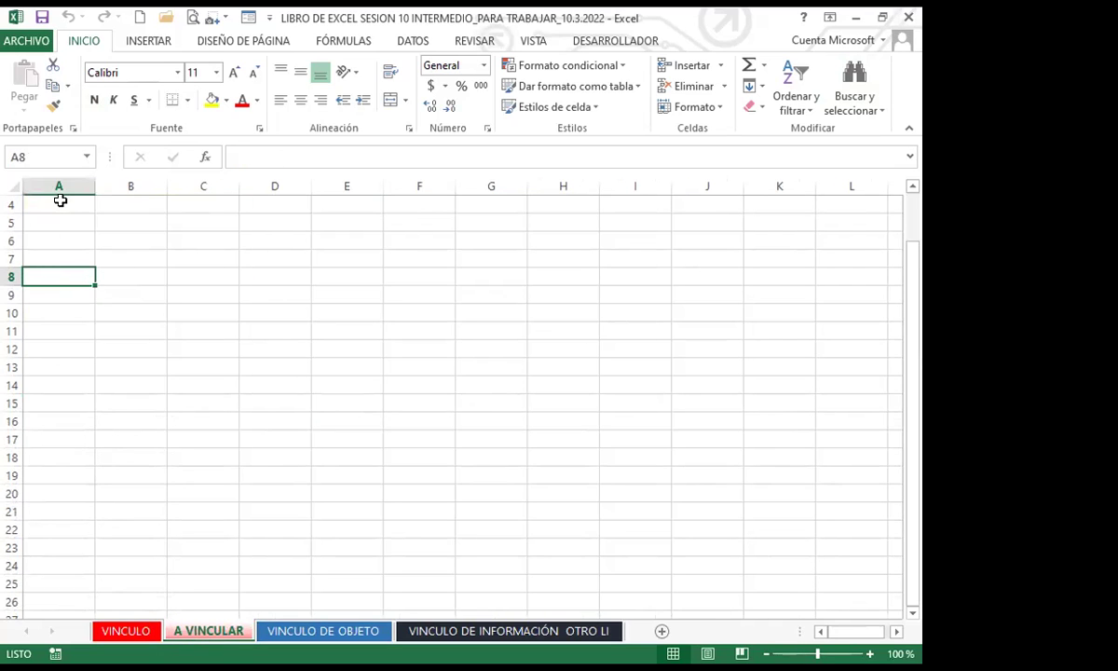
left_click(58, 198)
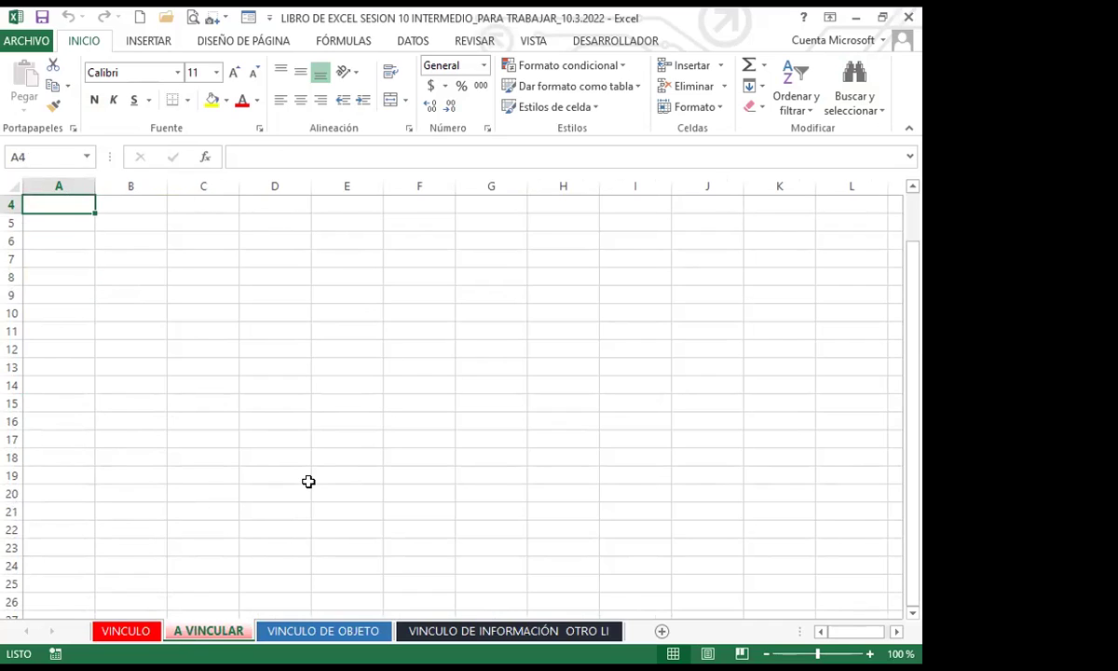
left_click(271, 478)
left_click(307, 445)
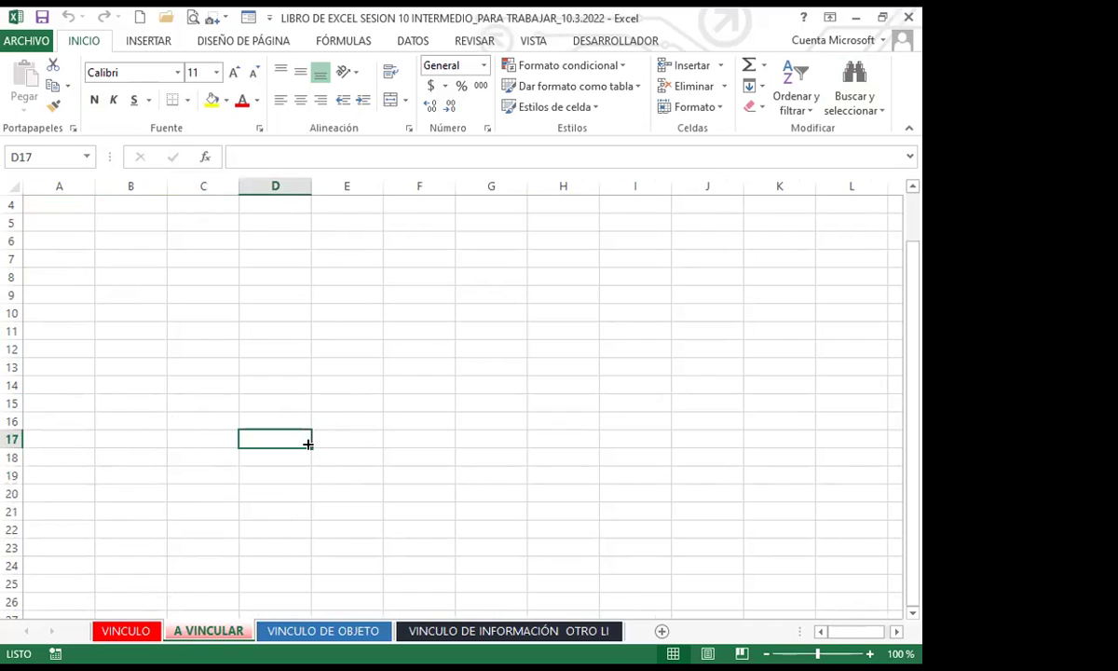
left_click(146, 421)
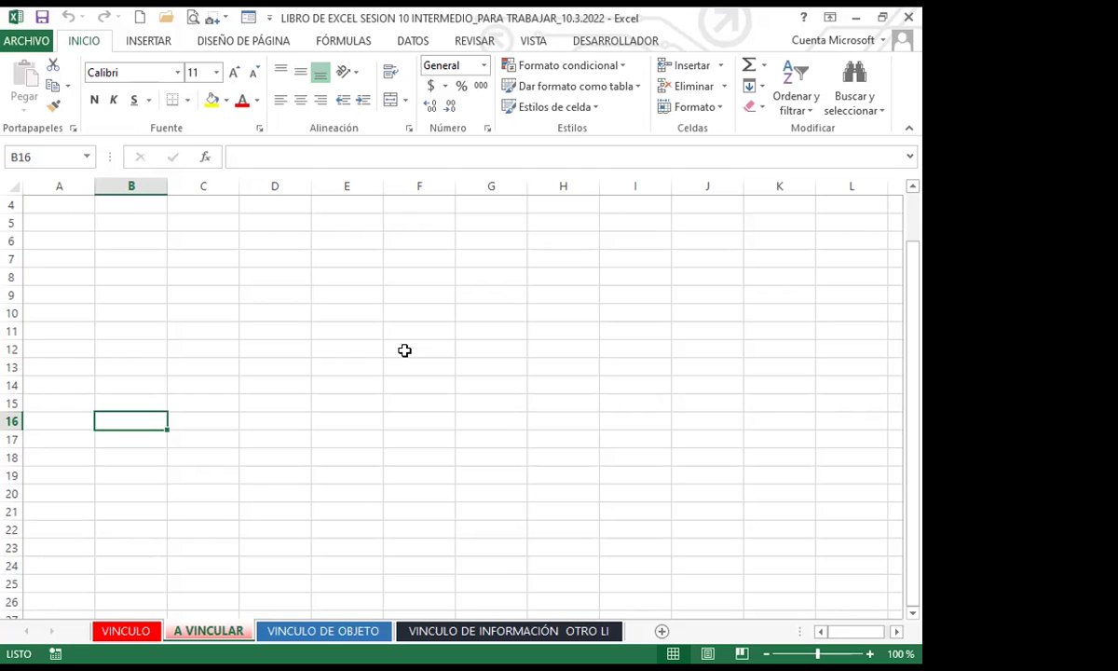
left_click(126, 631)
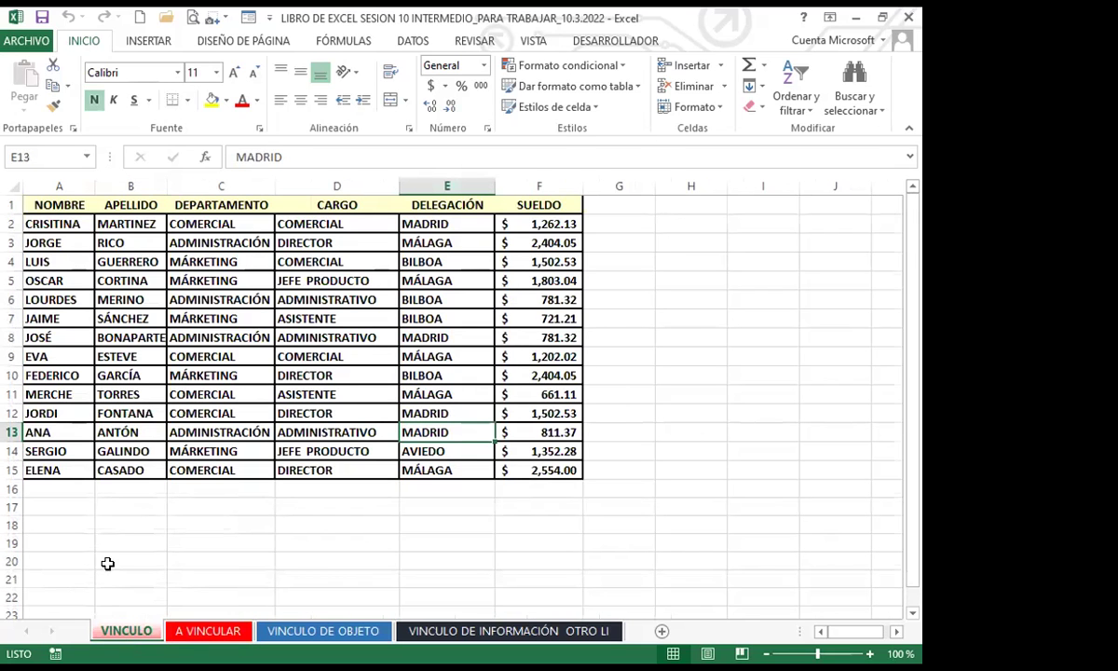
Step: Link cell A4 of the A VINCULAR sheet to the first header cell of the VINCULO sheet with =VINCULO!A1
left_click(212, 634)
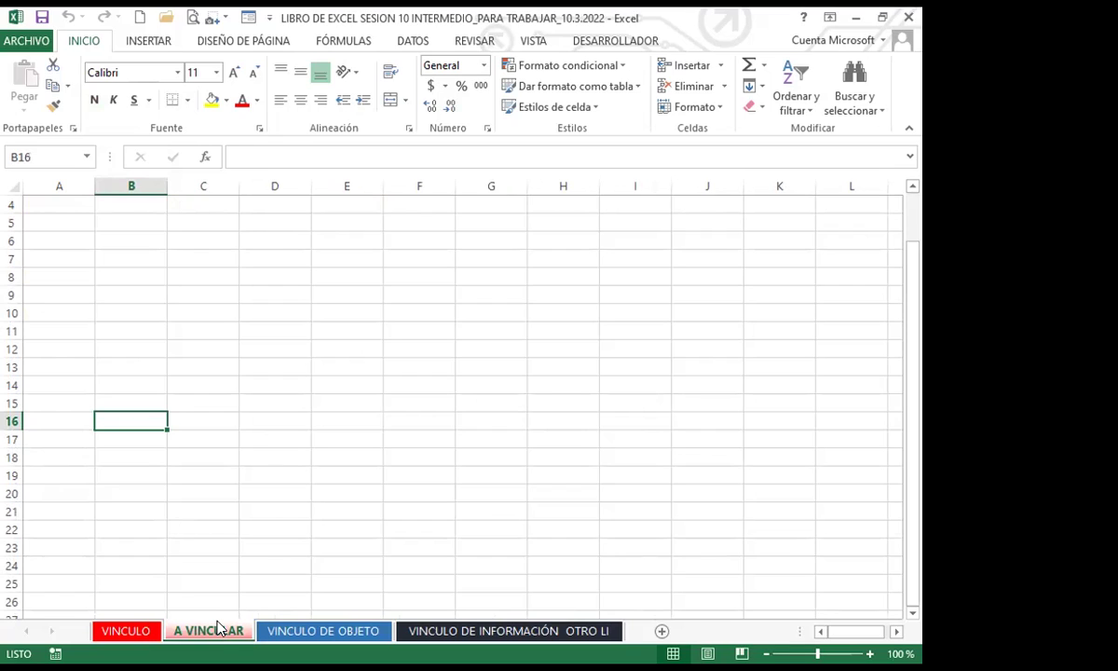
left_click(53, 205)
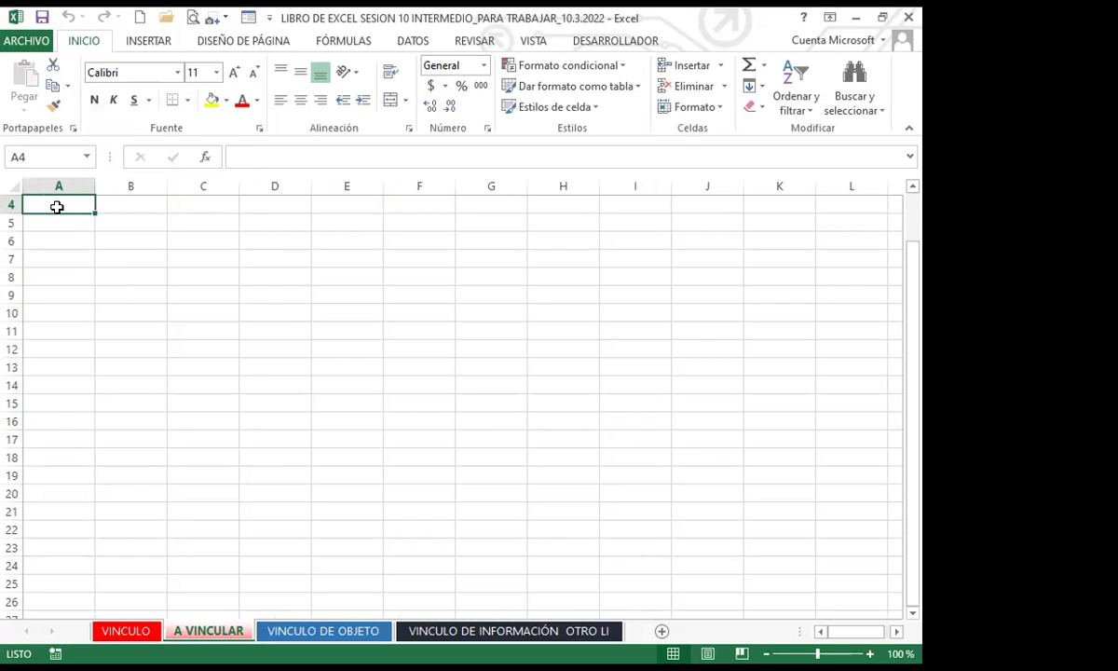
type("=")
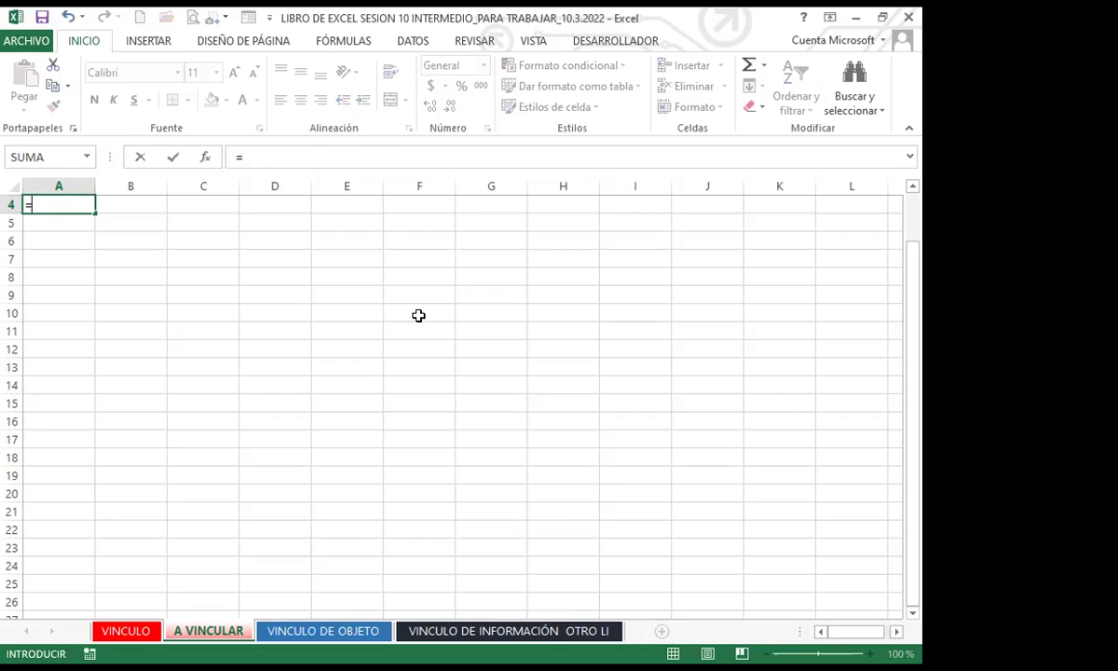
left_click(128, 634)
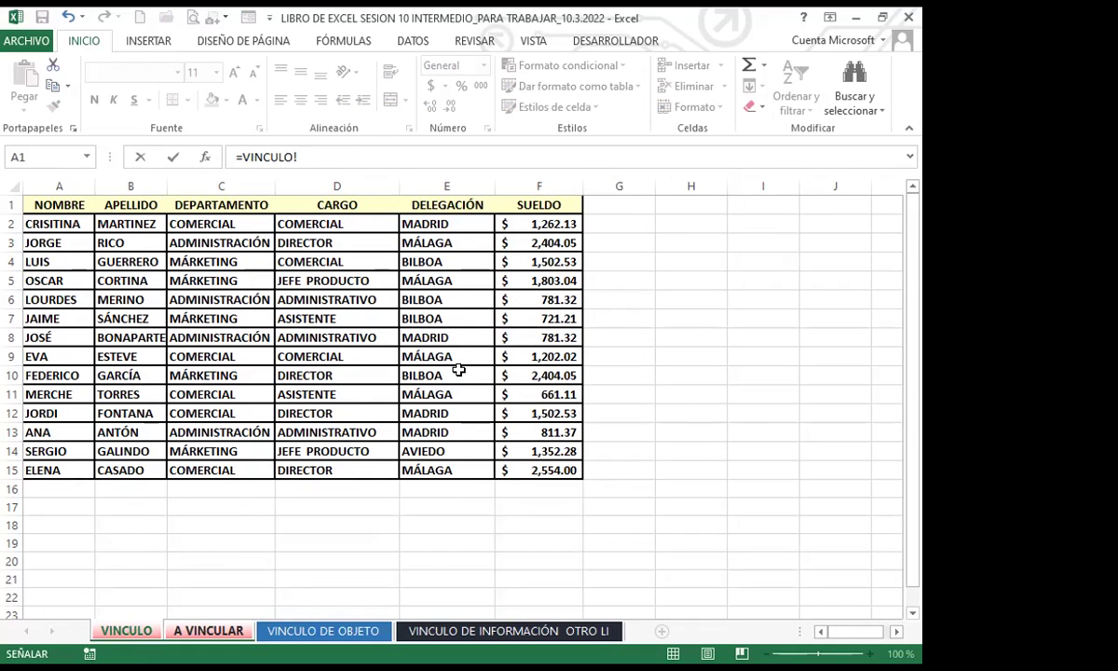
left_click(58, 207)
left_click(59, 207)
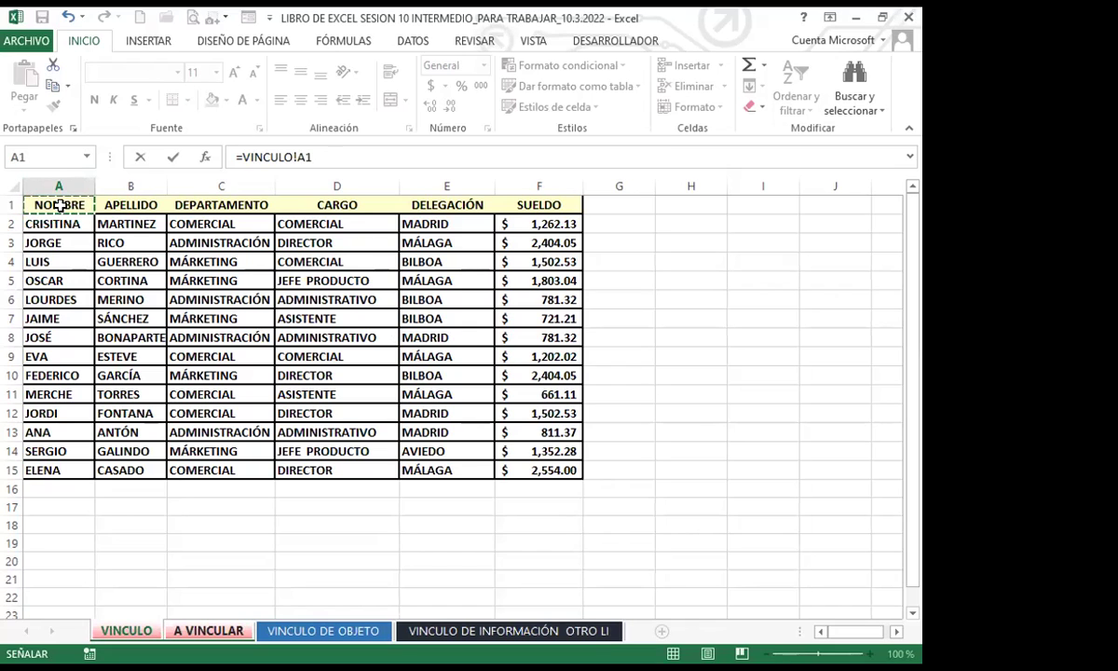
key("Return")
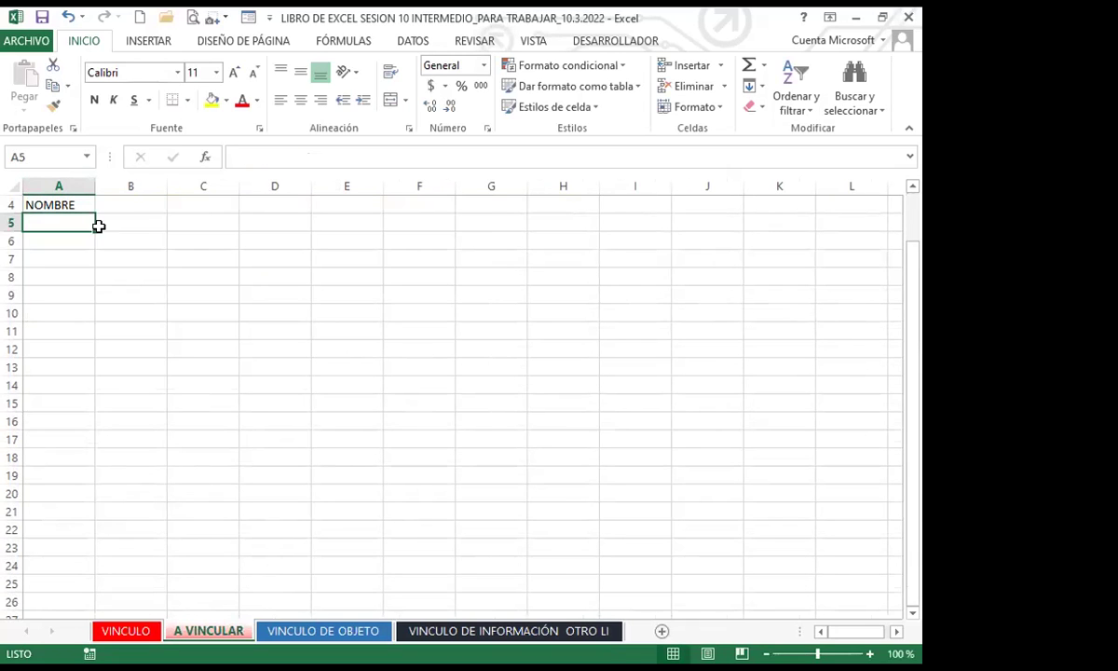
Step: Compare a plain-text NOMBRE entry in B8 with the link formula in A4, and clear both cells
left_click(143, 285)
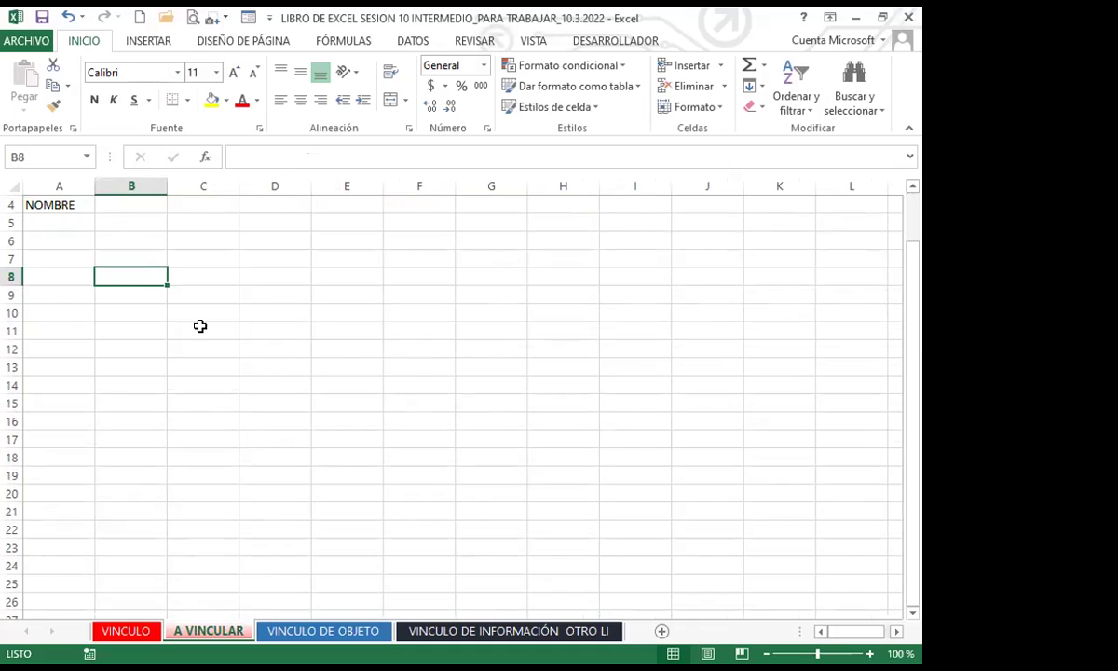
type("NOMBRE")
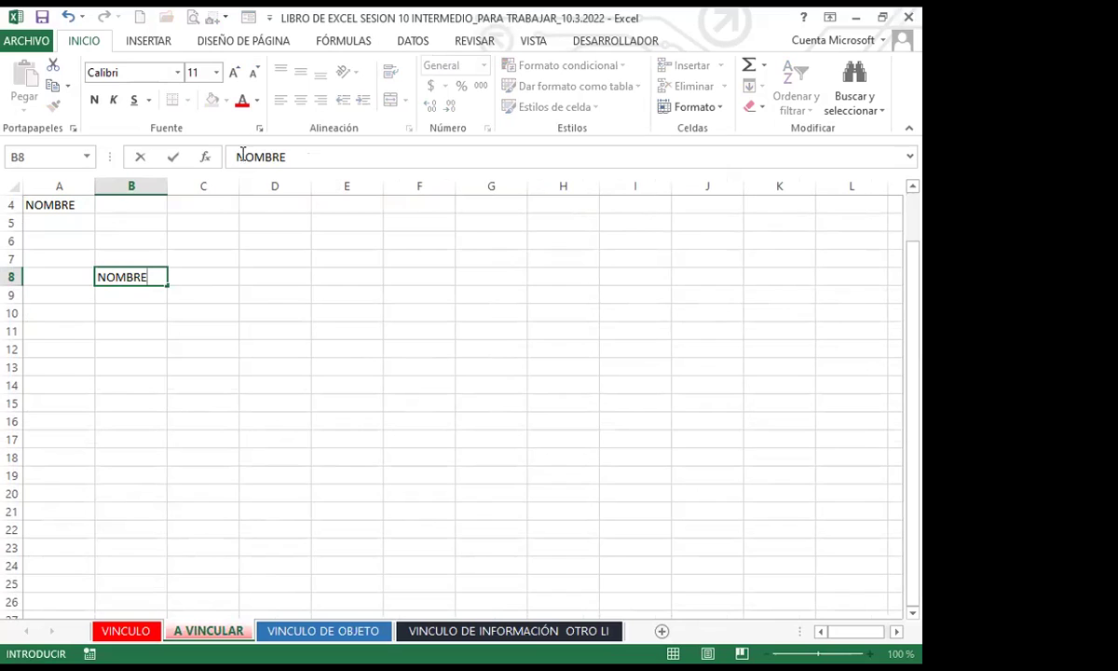
key("Return")
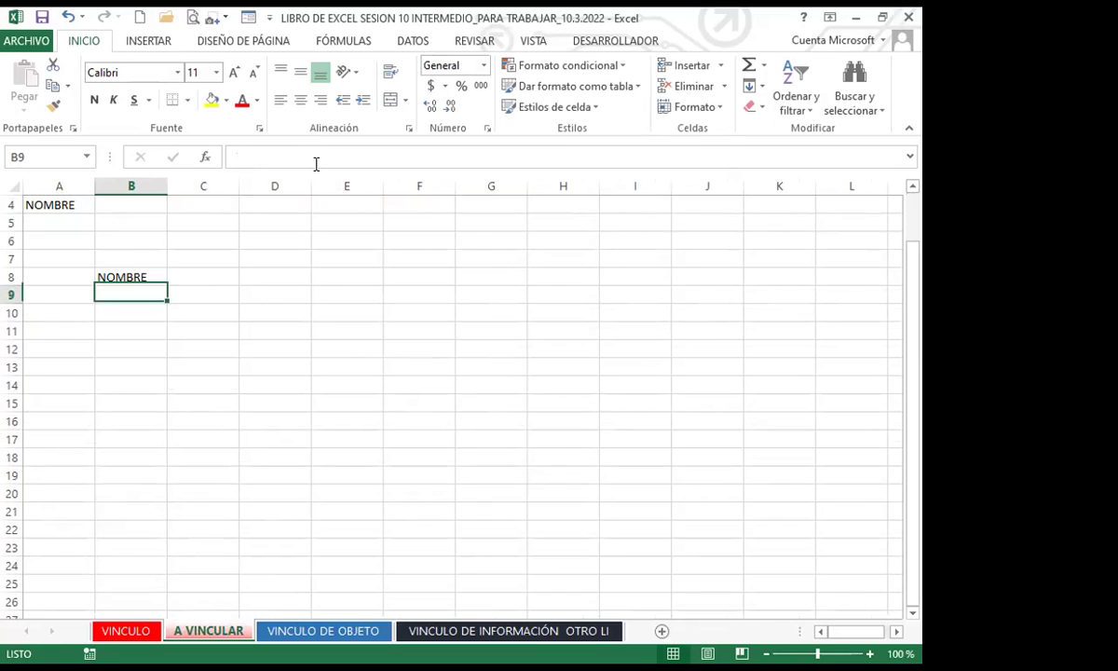
left_click(142, 275)
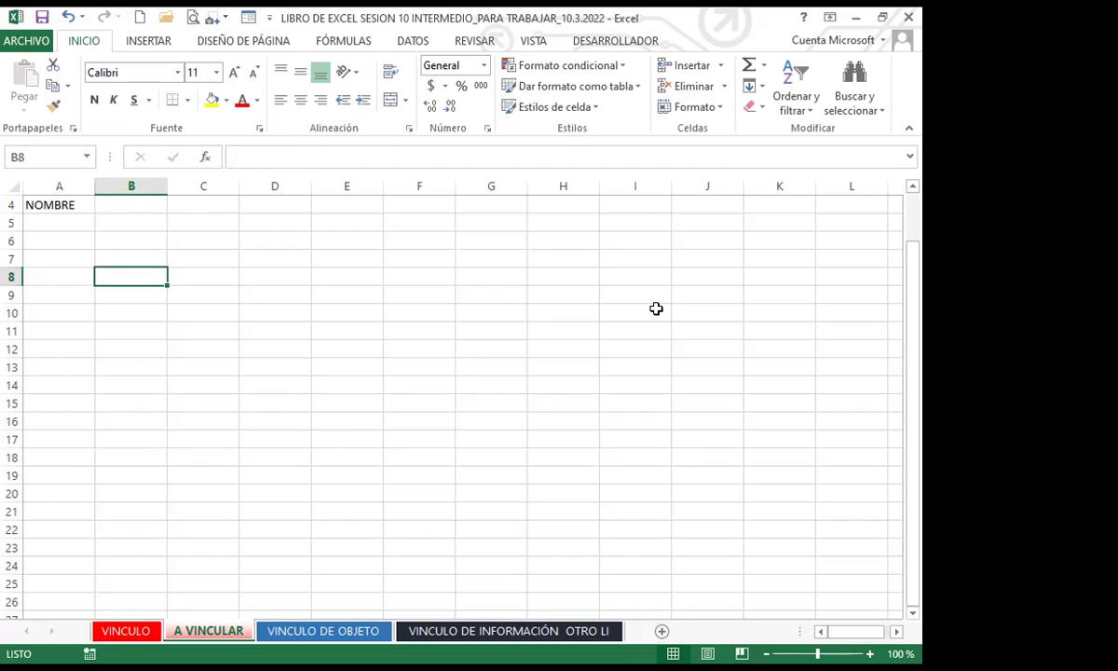
left_click(58, 209)
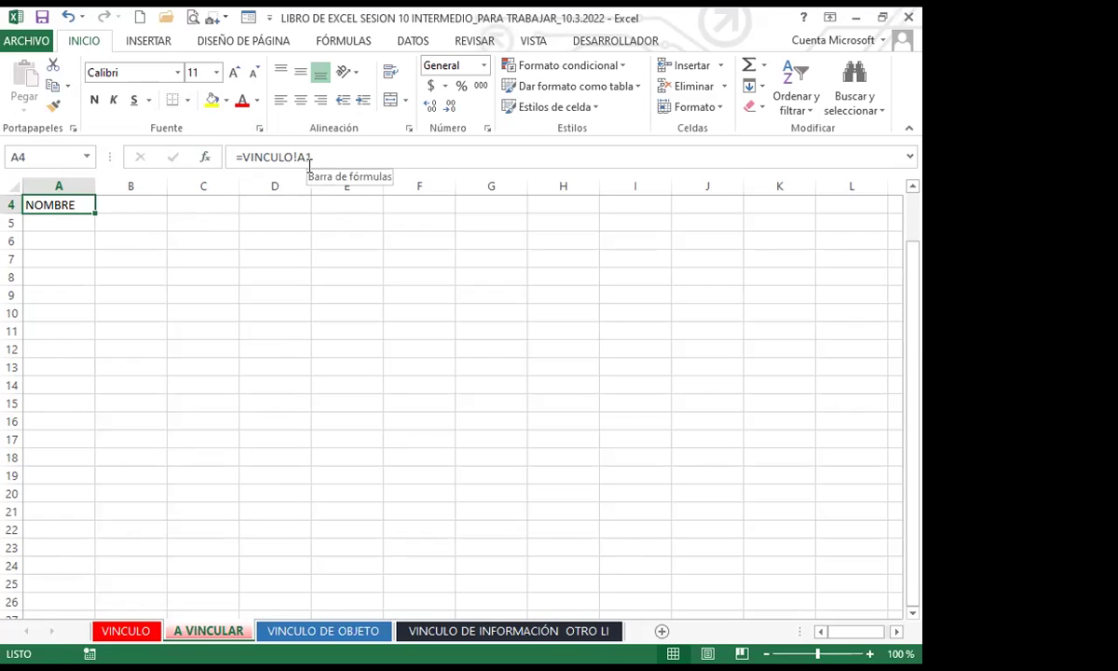
left_click(191, 328)
Step: Link cell A1 of the A VINCULAR sheet to the same cell of the VINCULO sheet with =VINCULO!A1
scroll(43, 315, "up", 1)
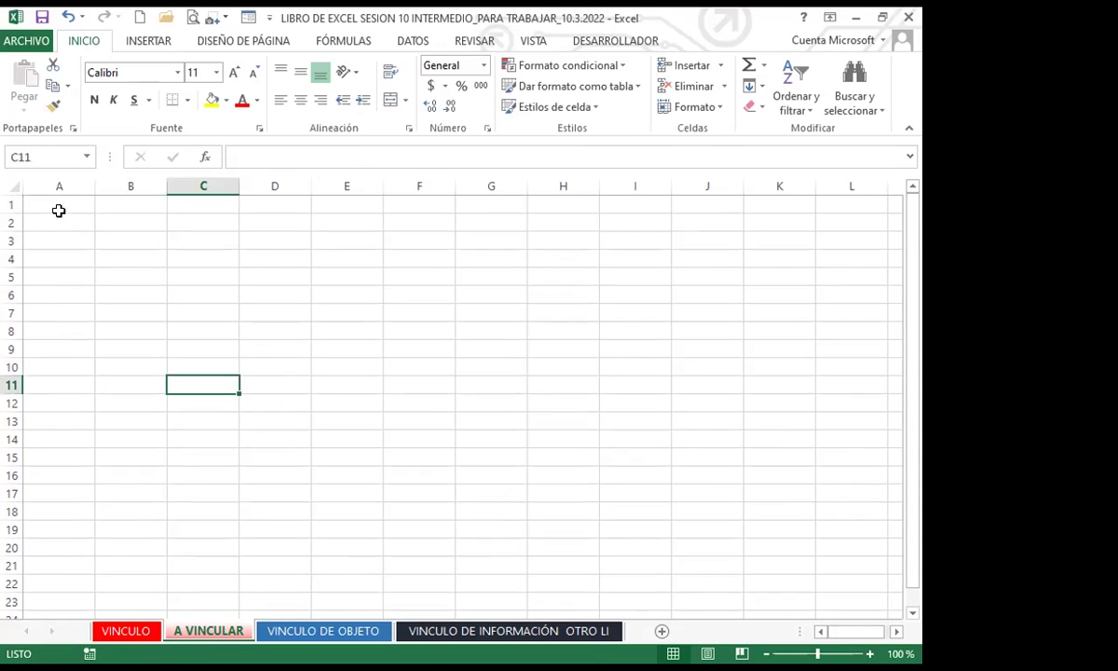
left_click(58, 207)
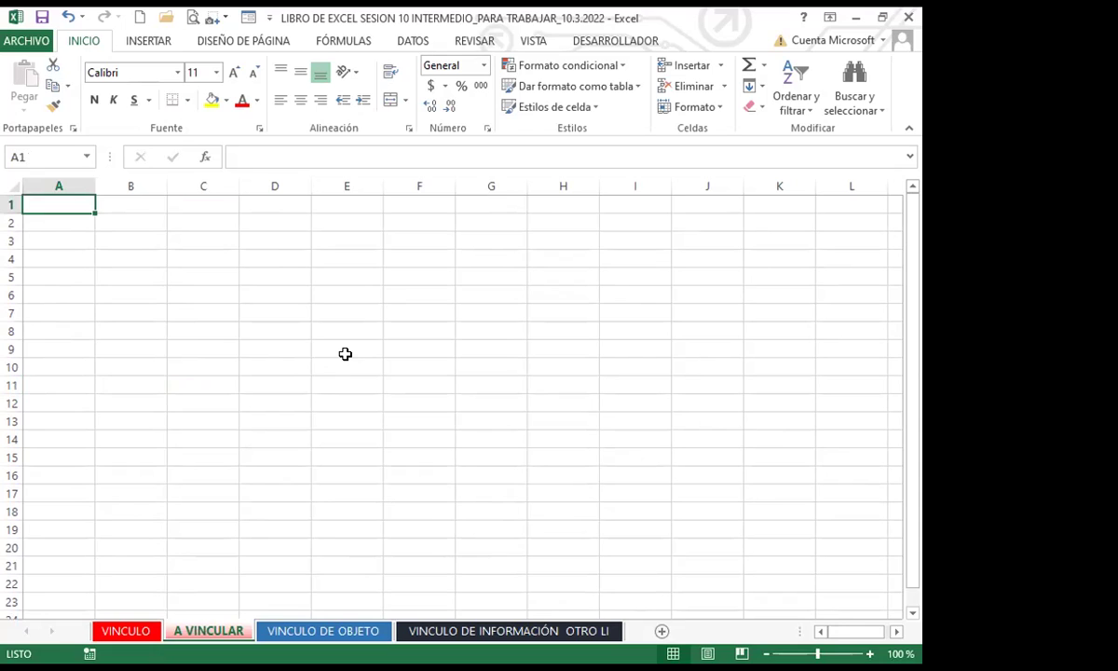
type("=")
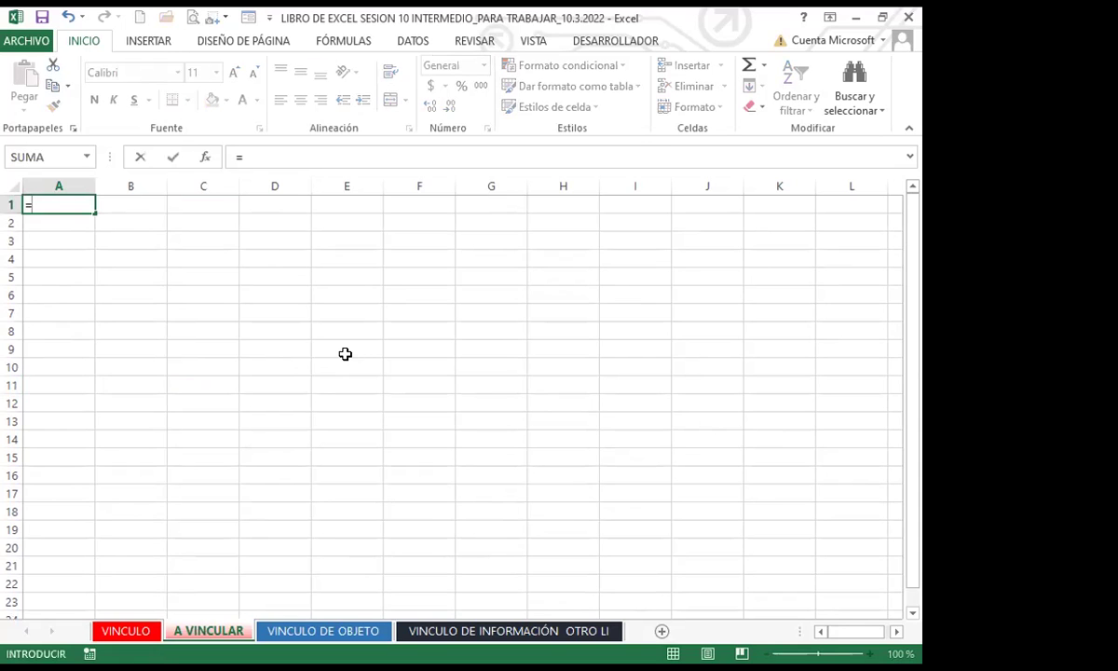
left_click(127, 631)
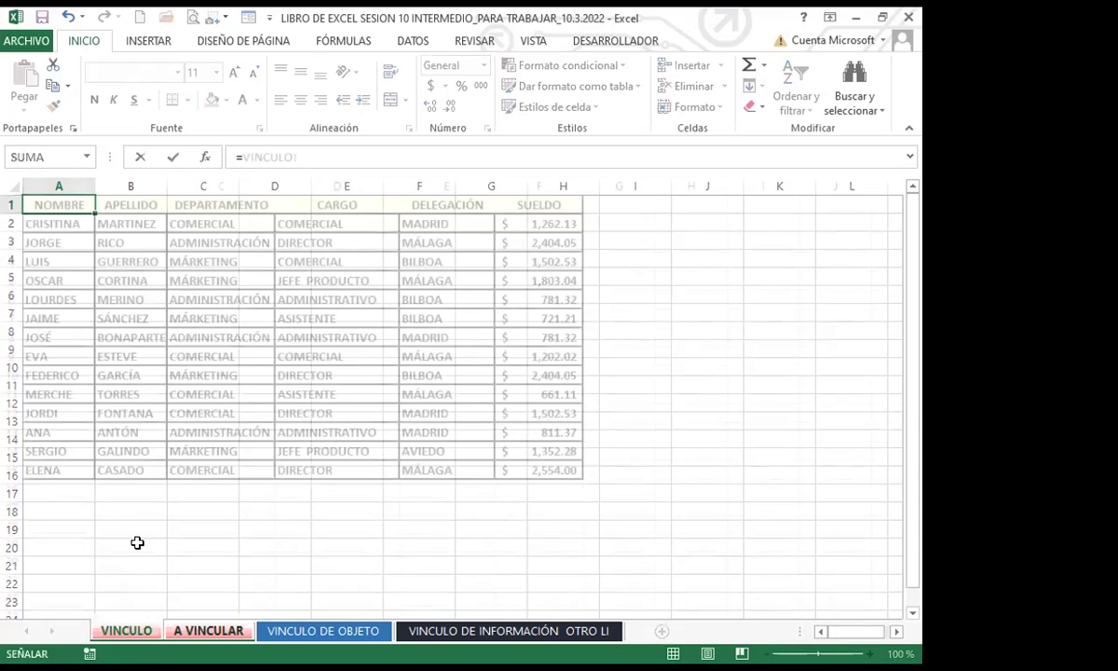
left_click(54, 204)
key("Return")
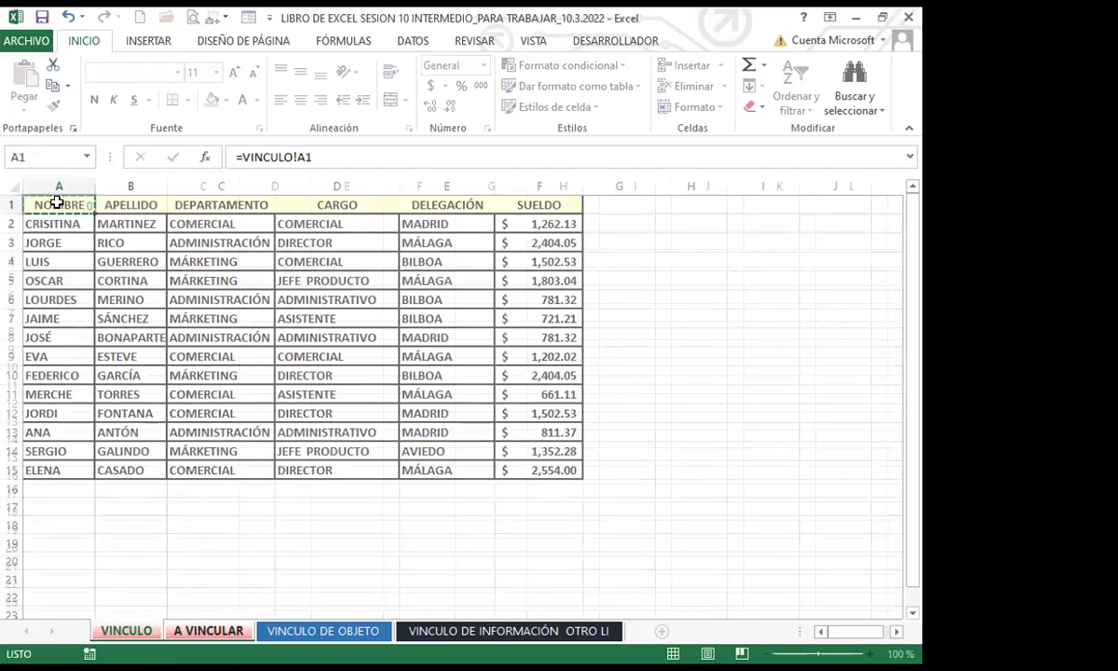
left_click(58, 203)
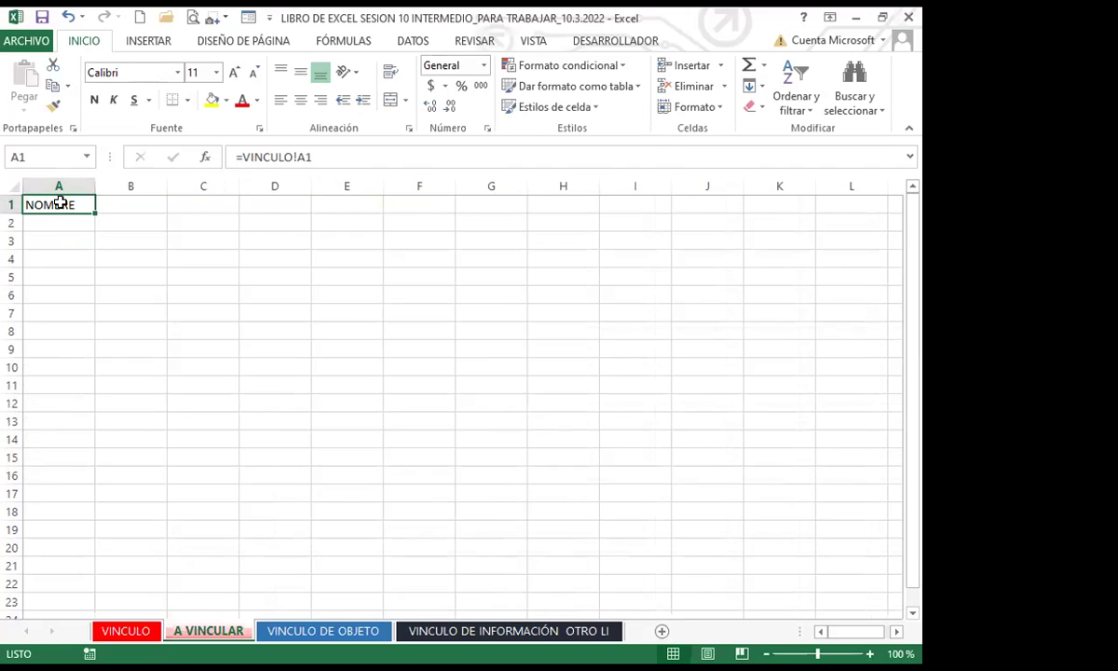
Step: Check the source table's extent on VINCULO and fill the link formula from A1 across A1:D15 of A VINCULAR
left_click(120, 629)
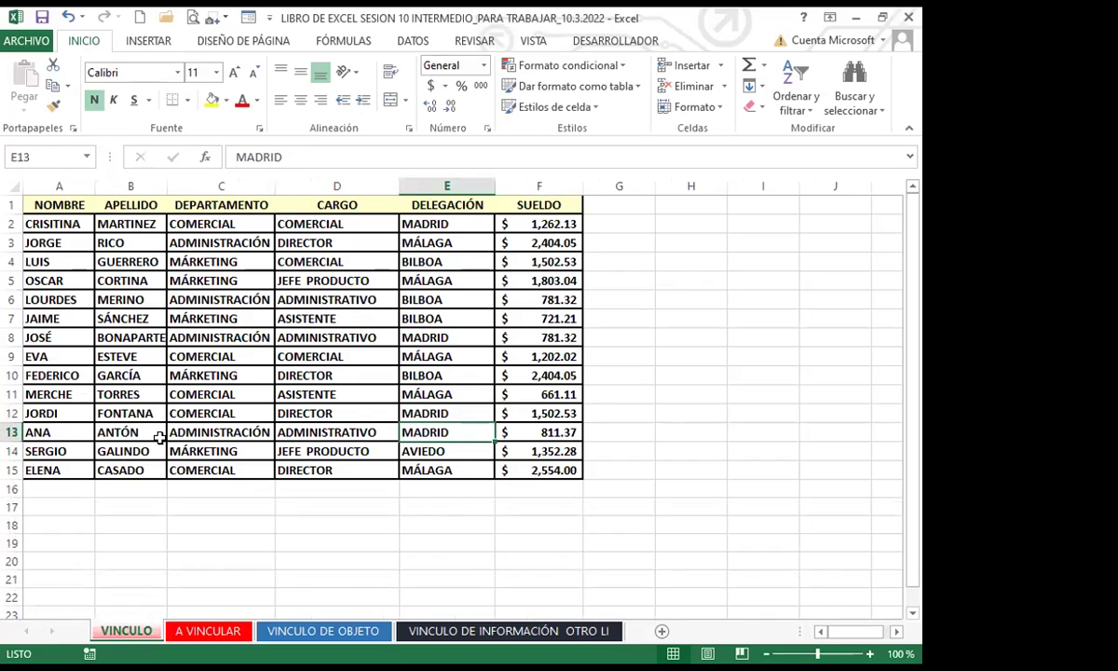
left_click(211, 634)
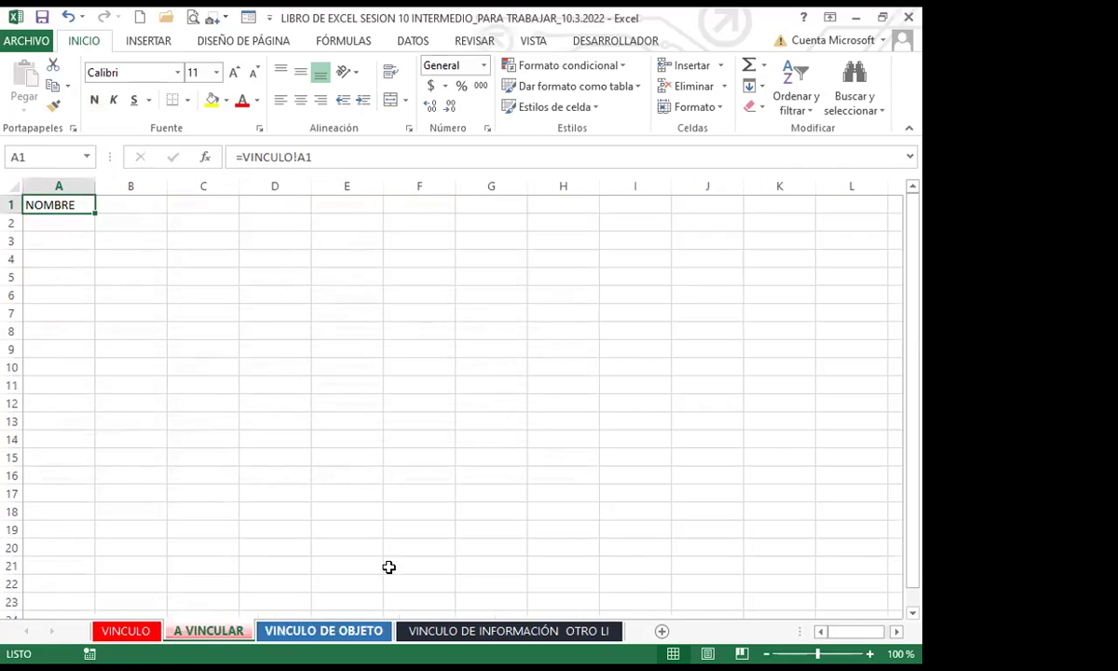
left_click(125, 631)
key("ctrl+Page_Down")
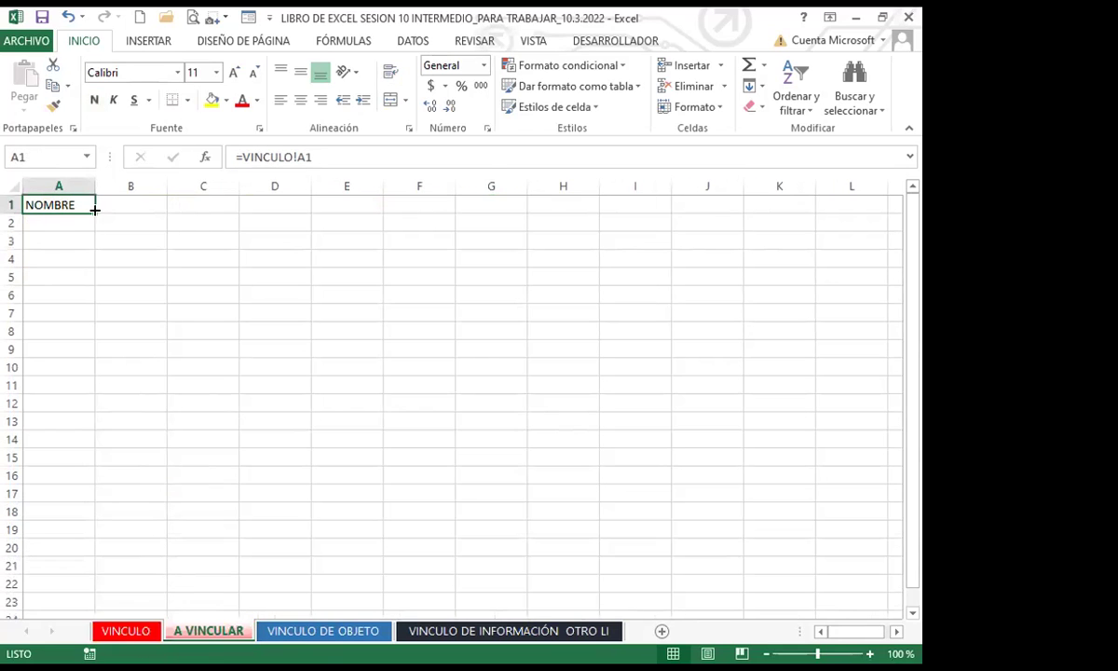
left_click_drag(94, 210, 334, 458)
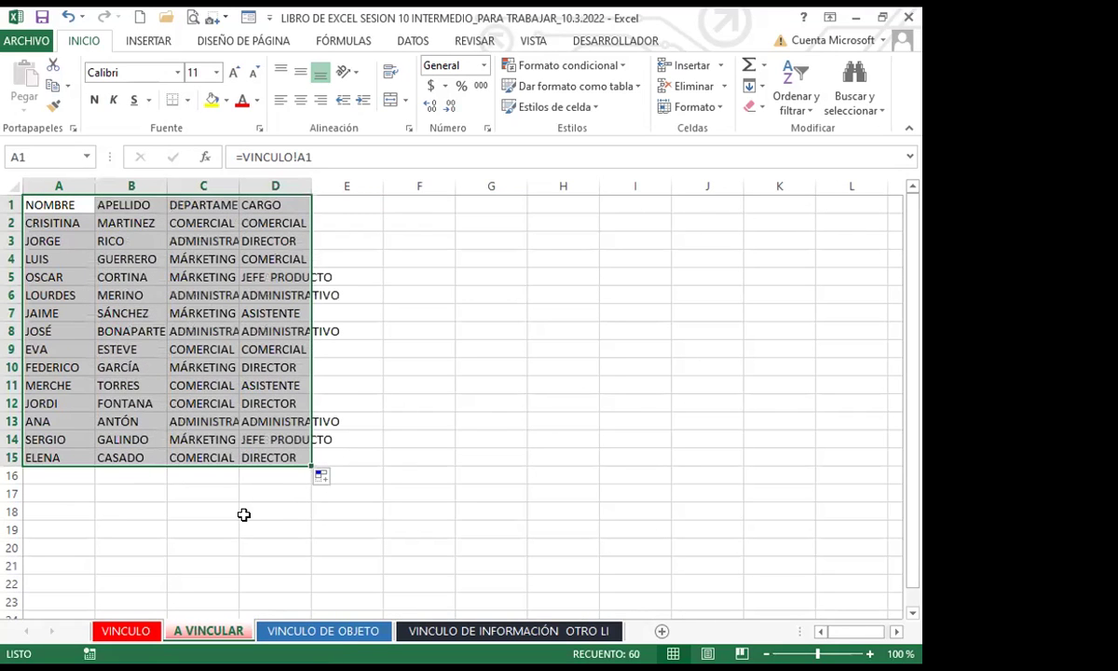
Step: Check the remaining source columns on VINCULO and extend the linked range on A VINCULAR through column F, down to row 15
left_click(126, 630)
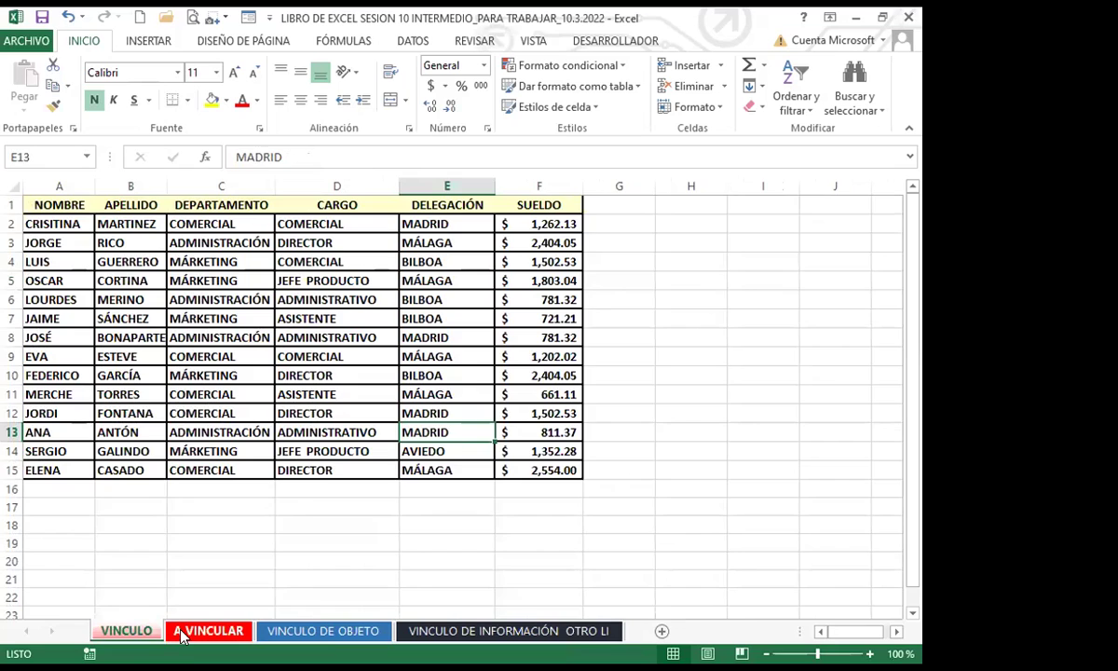
left_click(177, 632)
left_click_drag(313, 463, 446, 461)
left_click(262, 525)
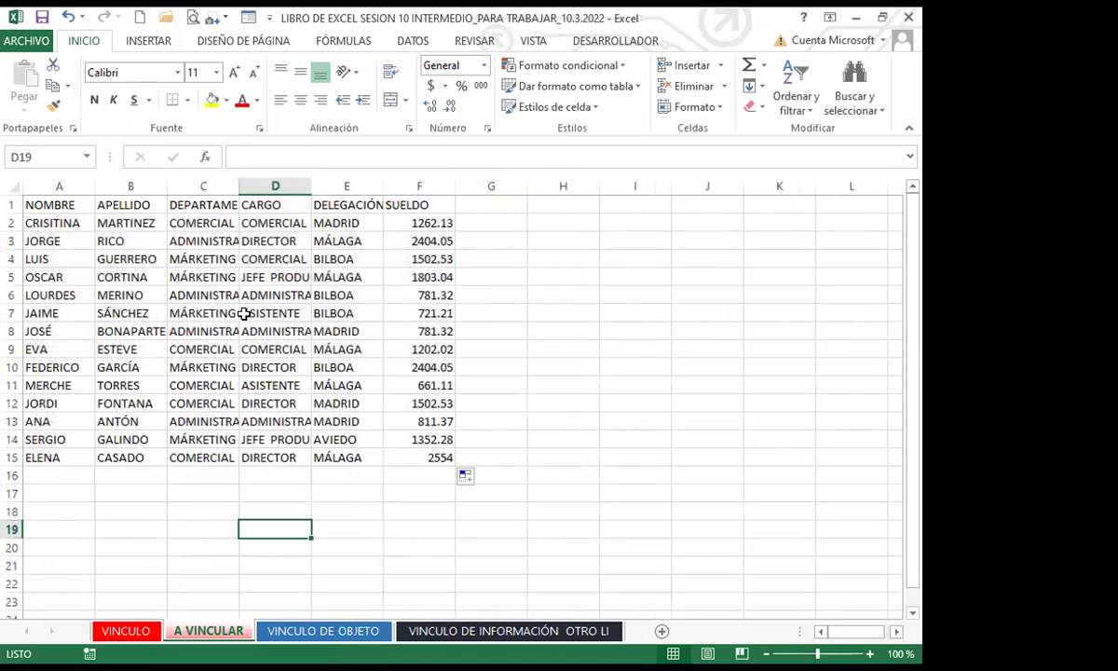
Step: Fit columns C and E to their contents and apply all borders to the linked table A1:F15
double_click(238, 183)
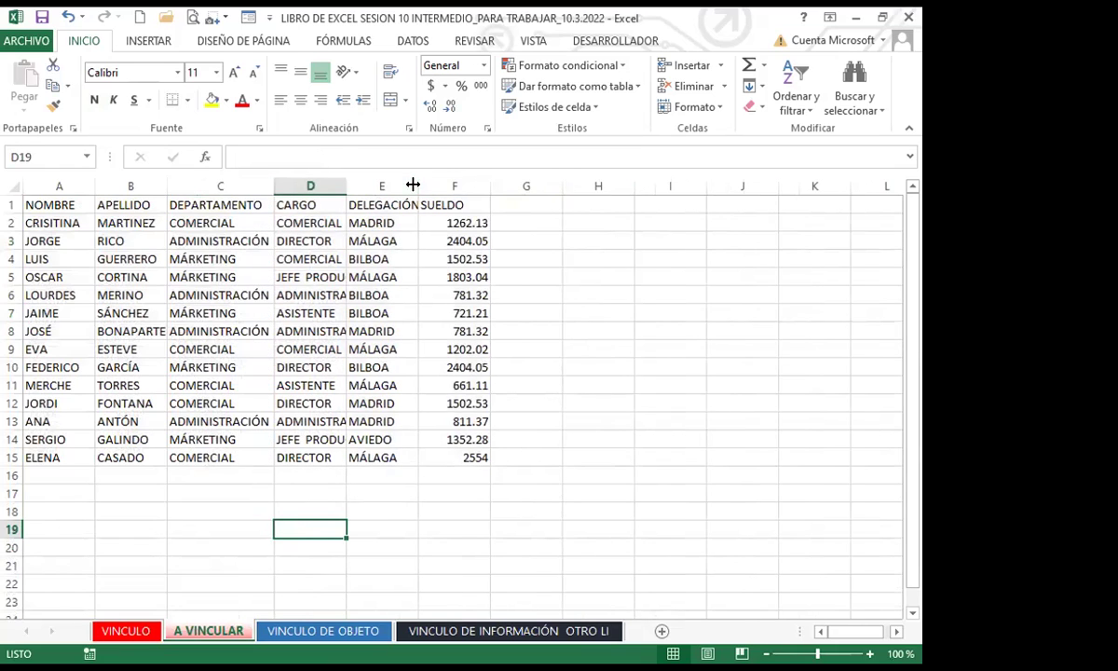
double_click(418, 184)
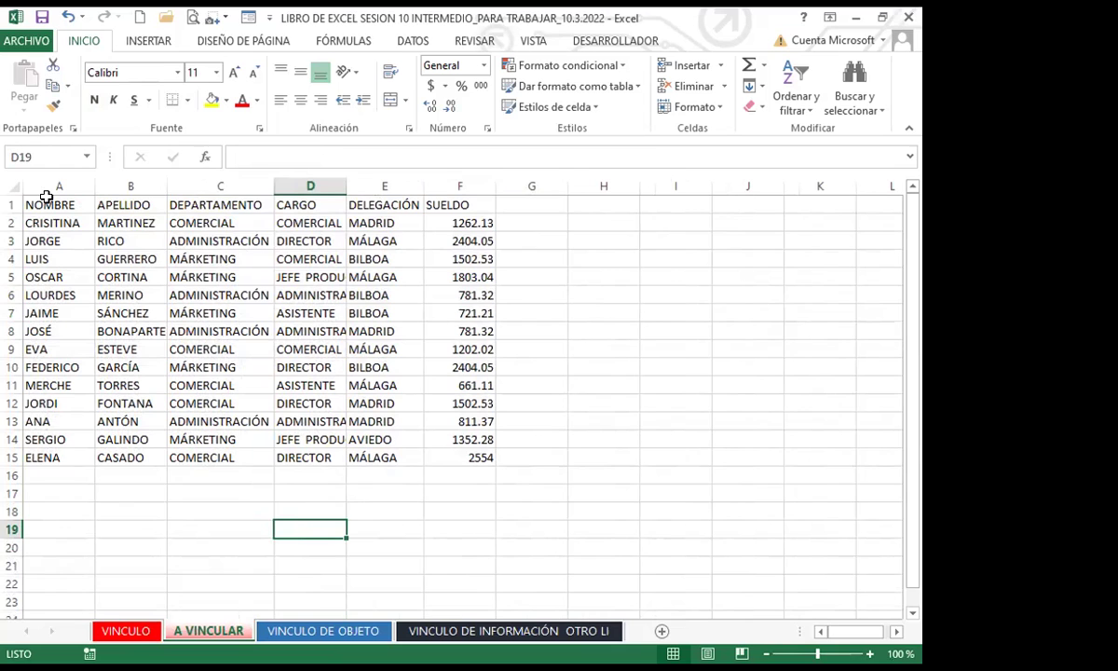
mouse_move(49, 204)
left_mouse_down()
mouse_move(389, 399)
mouse_move(461, 457)
left_mouse_up()
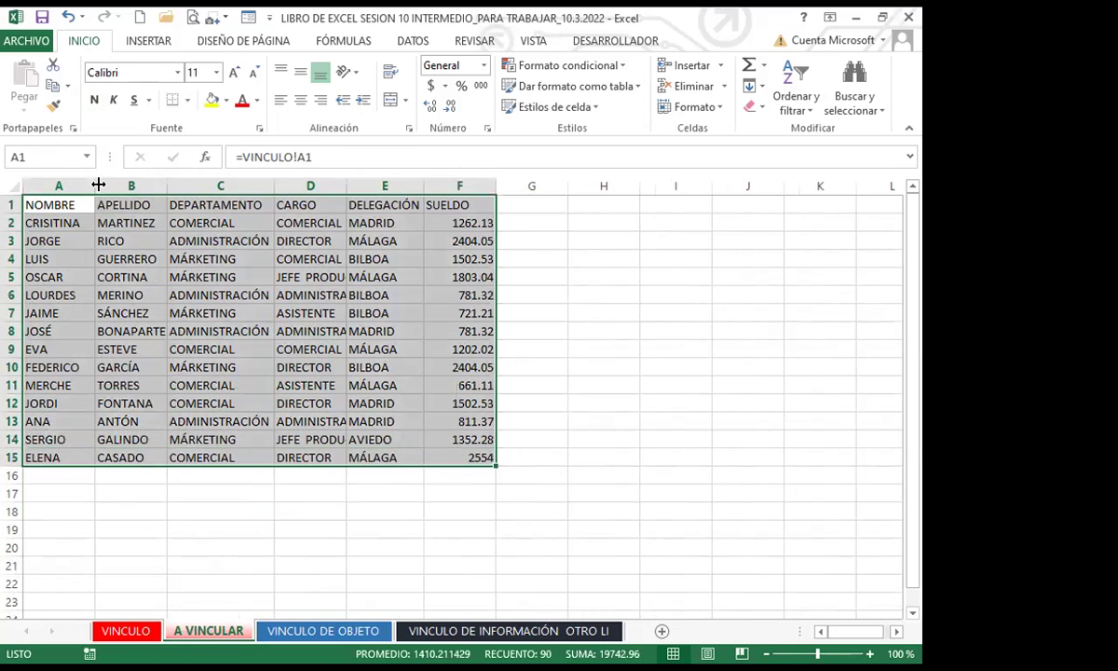
left_click(189, 100)
left_click(179, 254)
Step: Fill the header cells A1:F1 of the linked table with yellow
left_click_drag(63, 205, 443, 209)
left_click(207, 99)
left_click(242, 305)
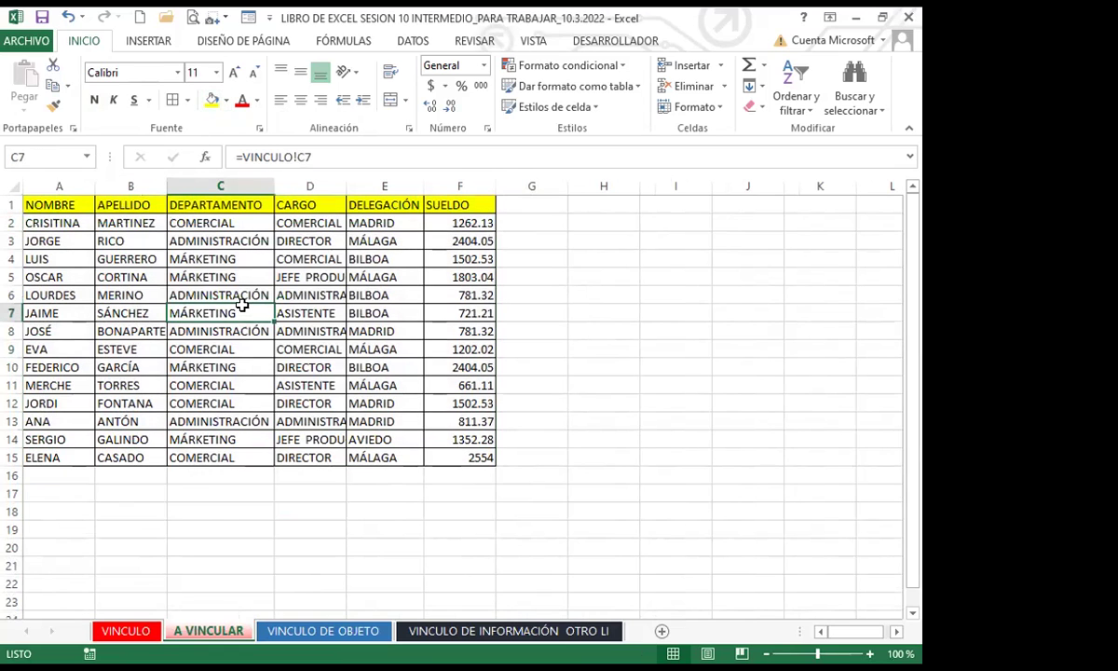
Step: Widen the CARGO column D to fit its contents and check the link formulas in the table cells
left_click(138, 328)
left_click(191, 387)
left_click(201, 421)
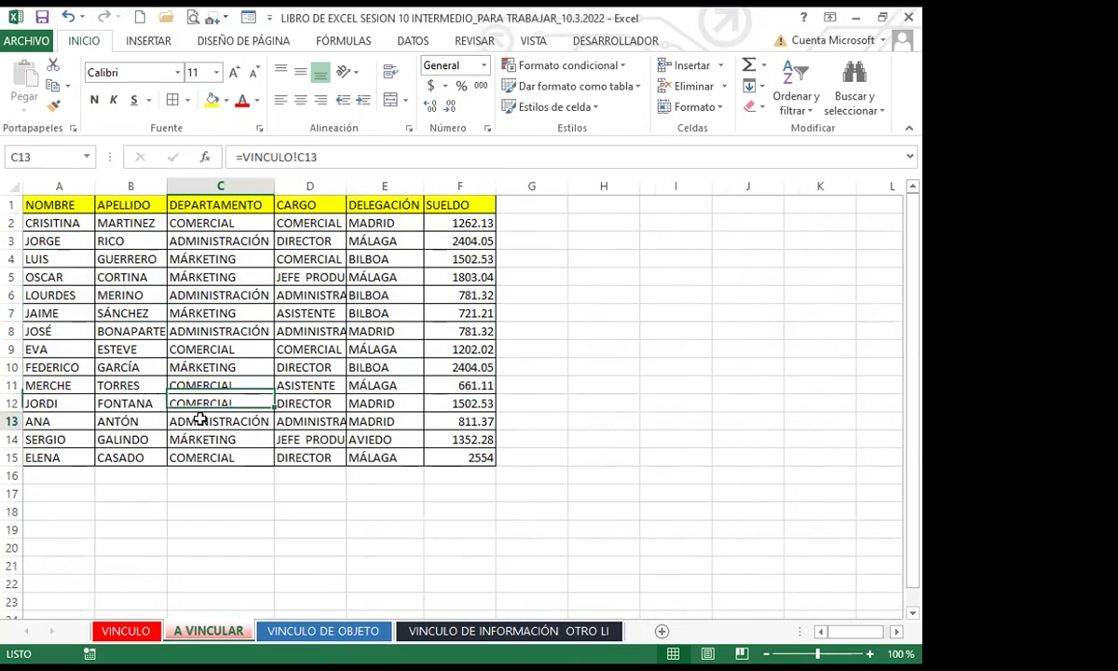
left_click(298, 421)
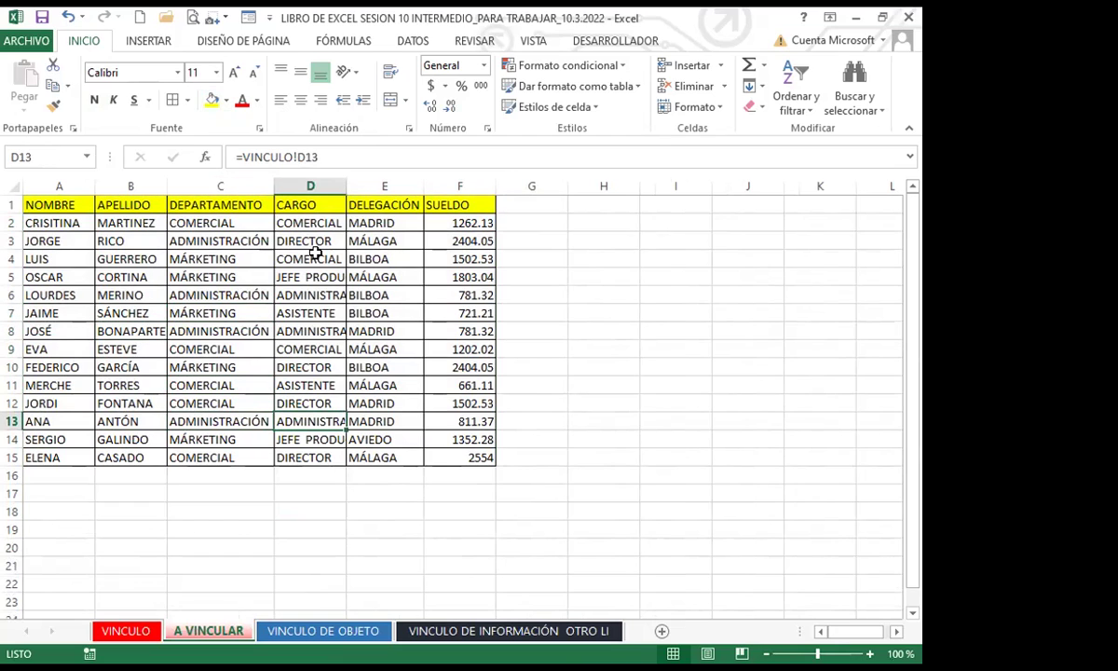
double_click(345, 184)
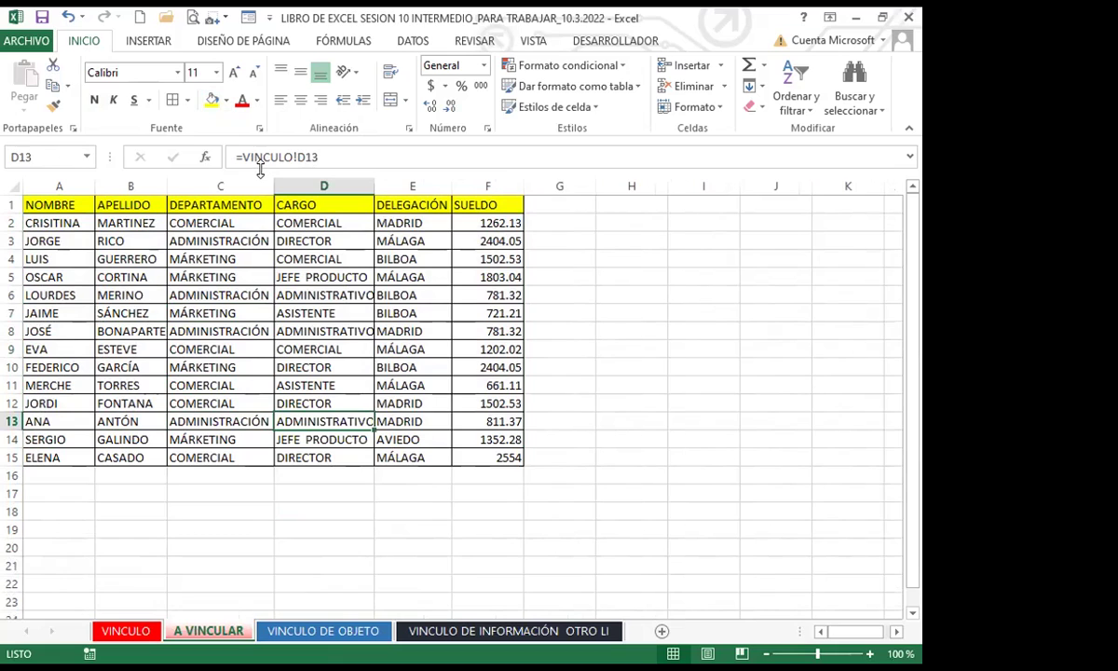
left_click(407, 293)
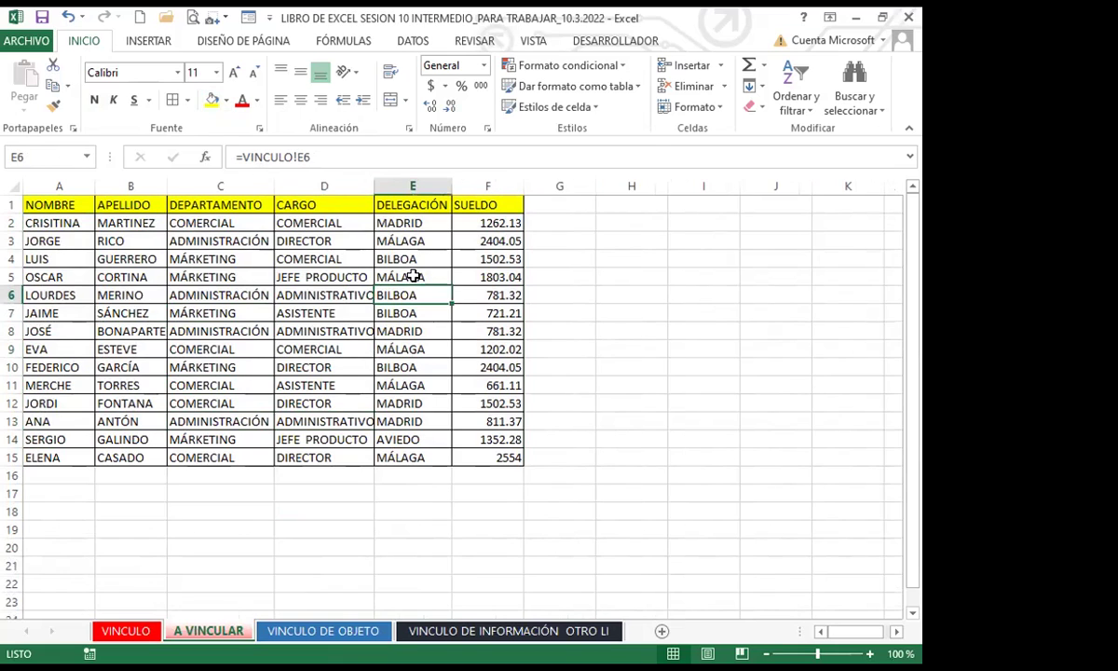
left_click(413, 277)
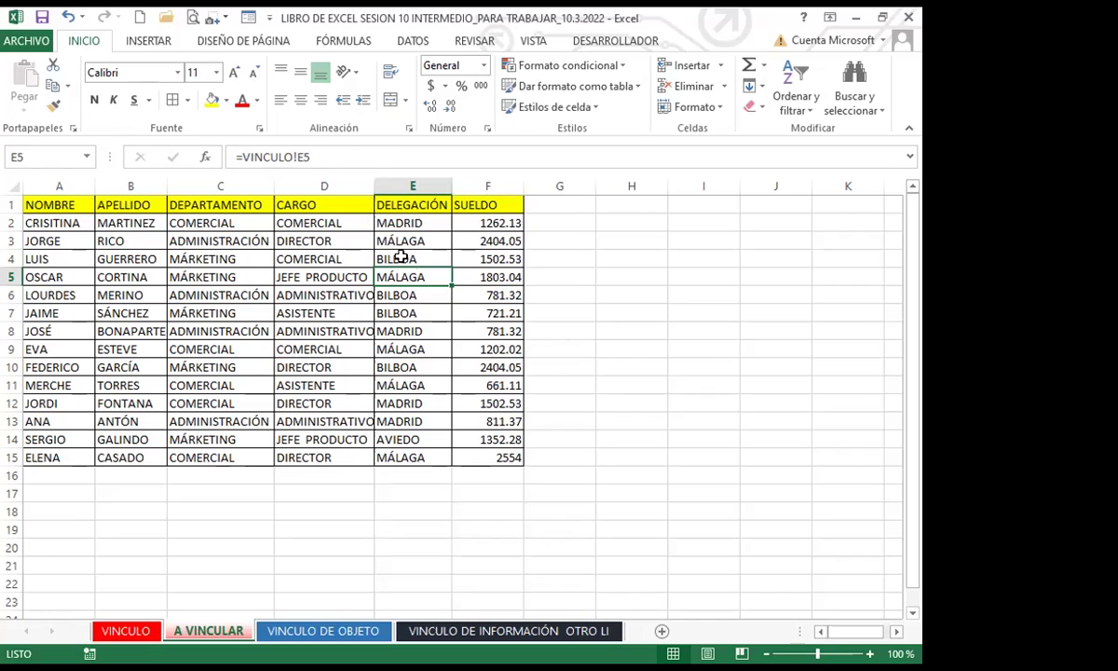
Step: Change the CARGO entry in D2 of the VINCULO sheet to DIRECTOR and check linked cell D2 on A VINCULAR
left_click(298, 226)
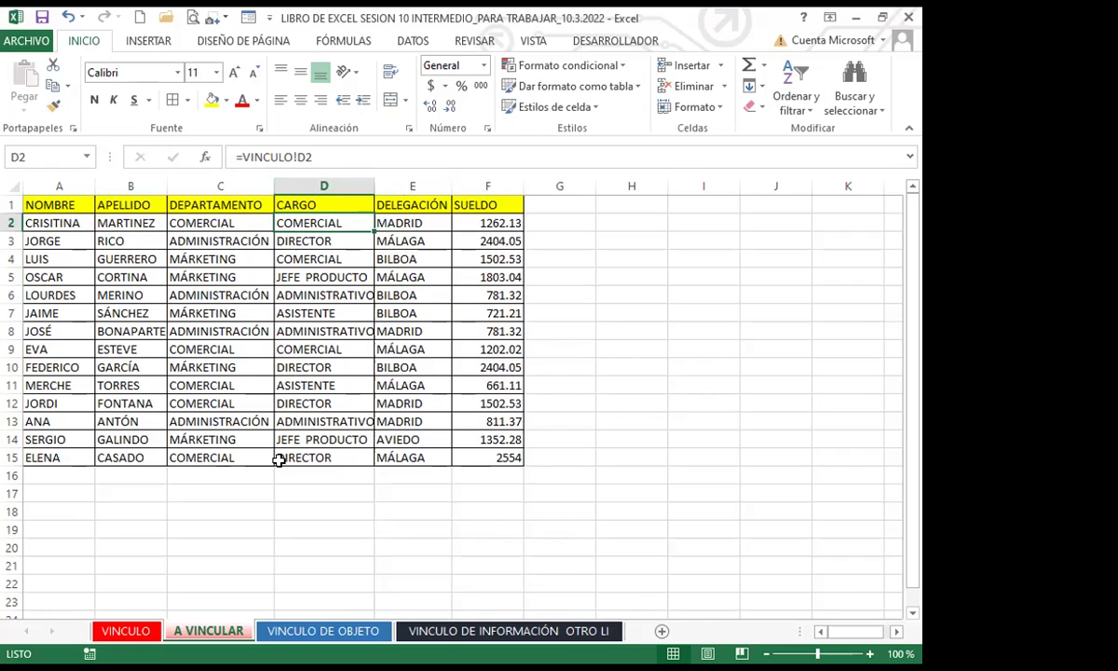
left_click(140, 632)
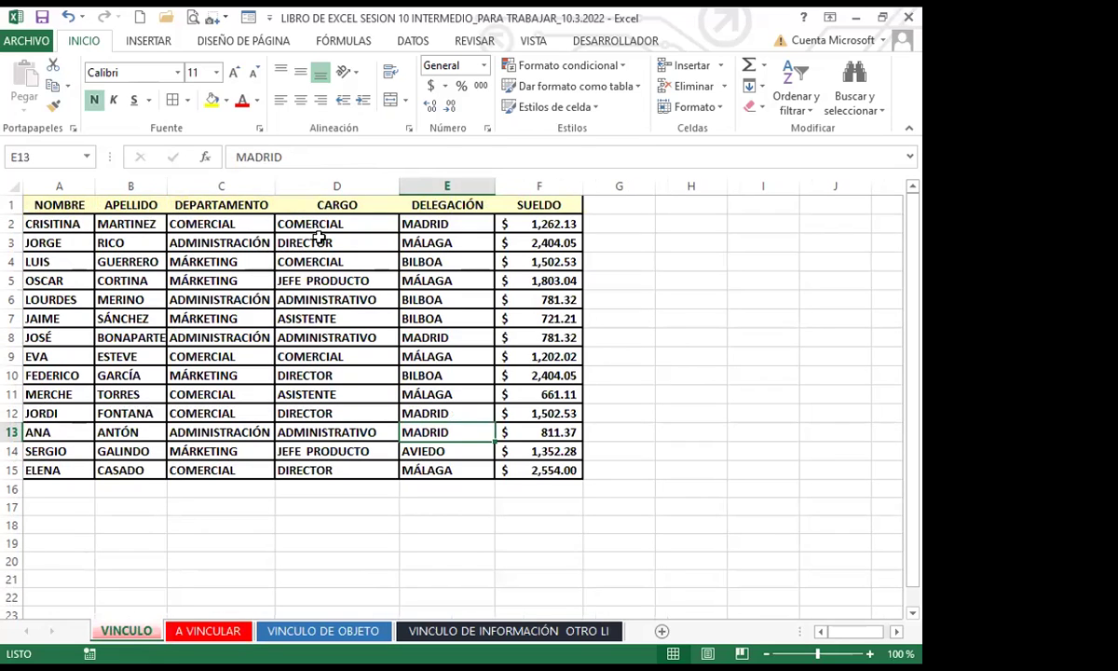
left_click(326, 224)
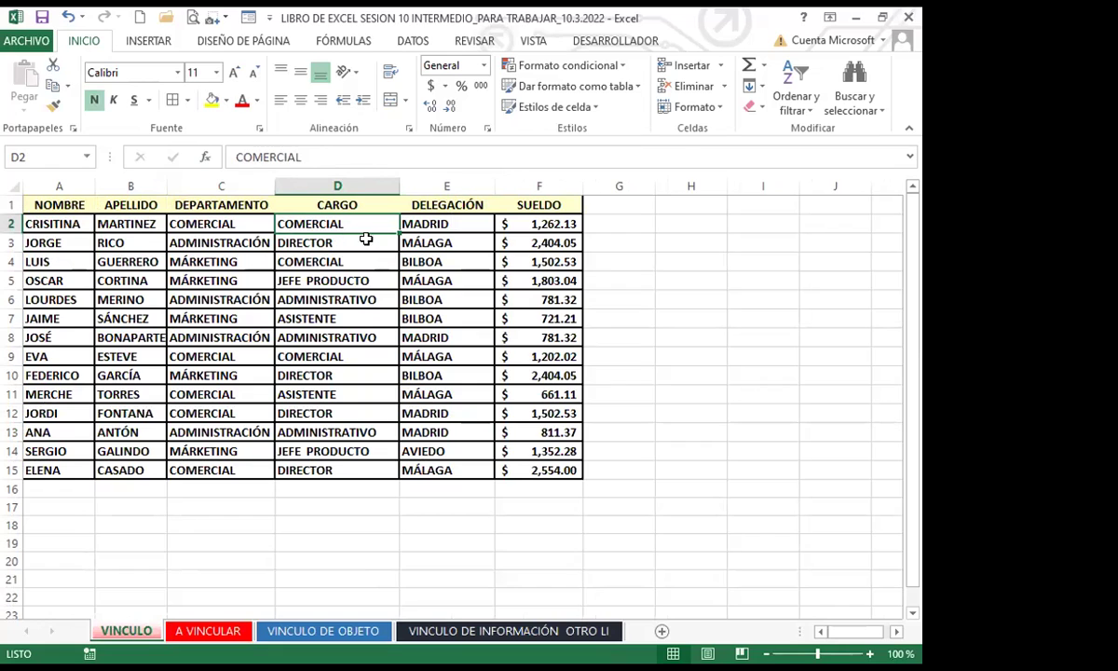
type("DIRE")
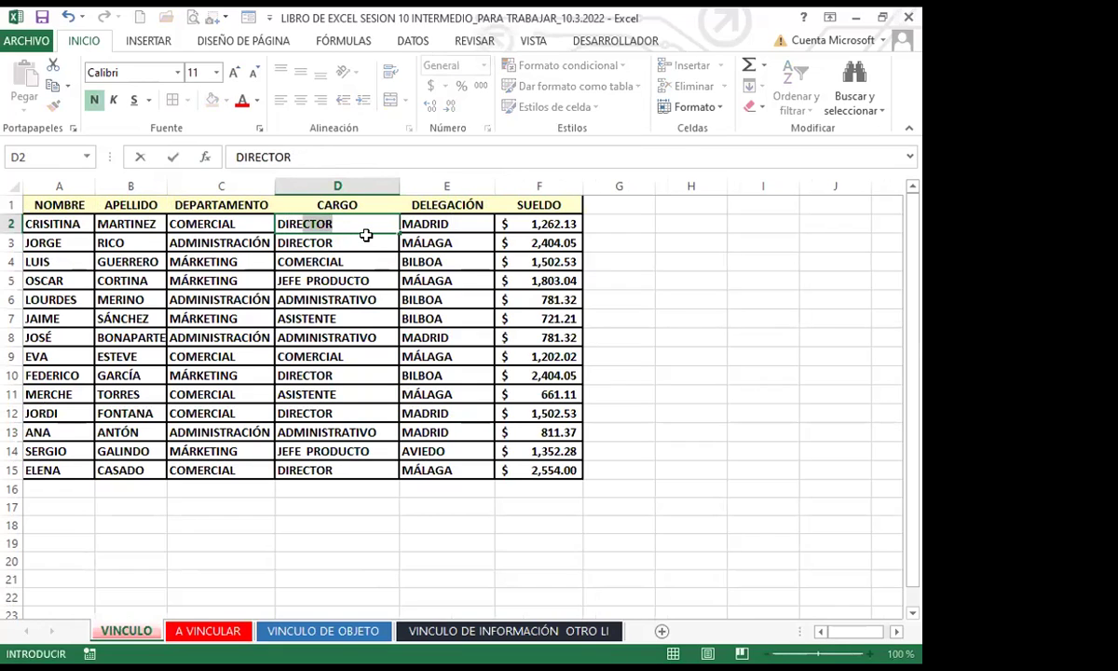
key("Return")
left_click(337, 223)
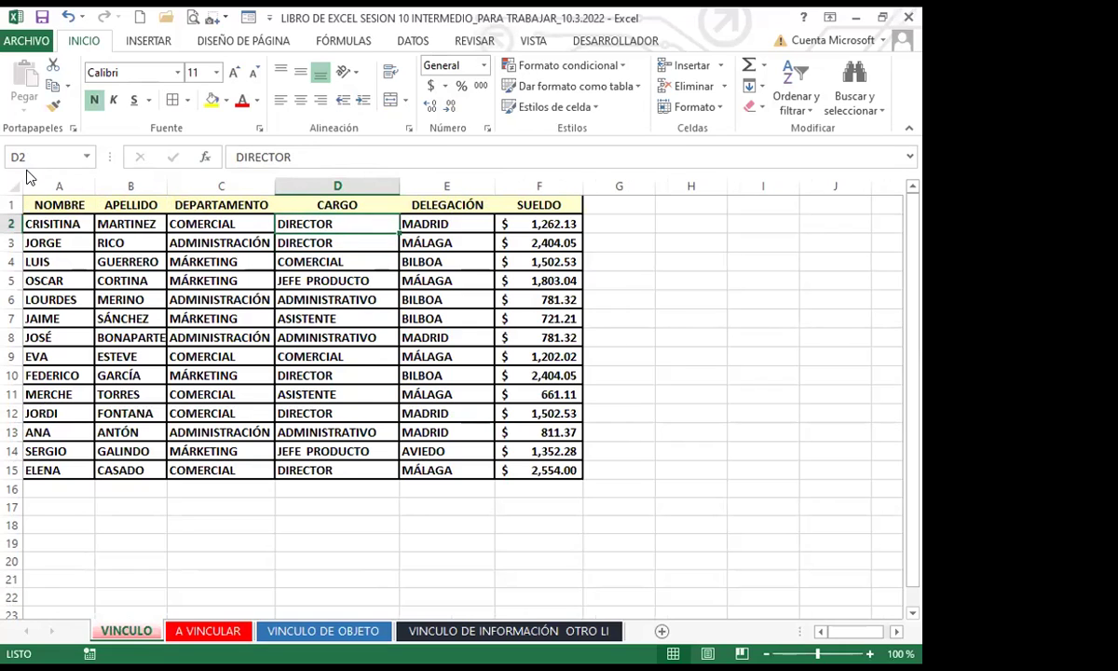
left_click(209, 631)
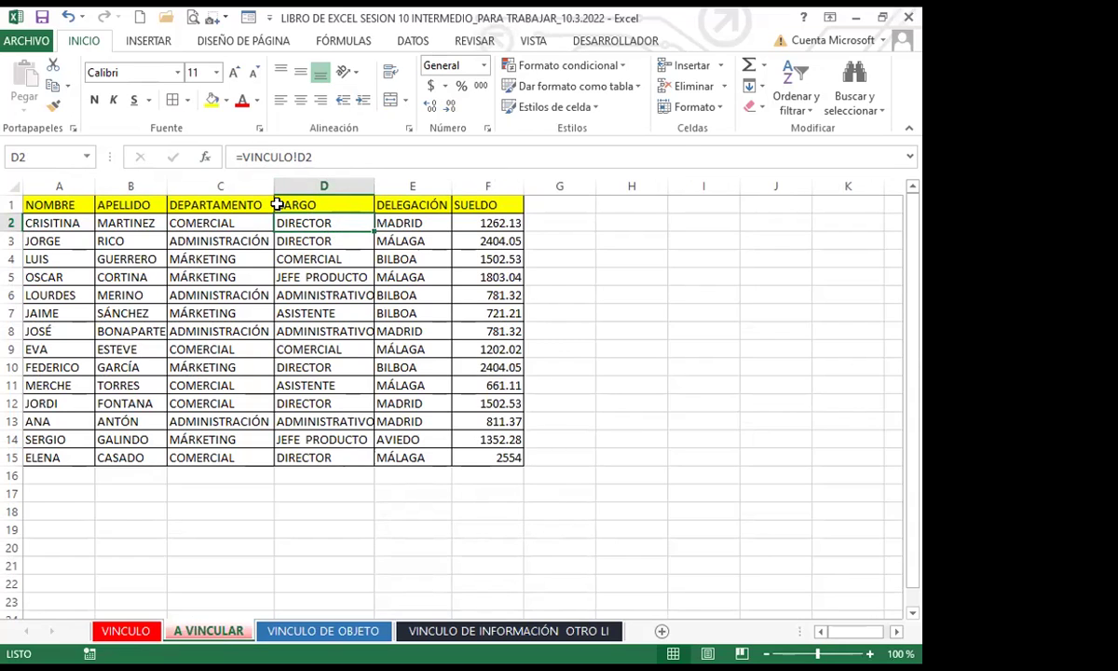
Step: Clear the employee data in A2:F15 on VINCULO and check the linked cells on A VINCULAR
left_click(130, 631)
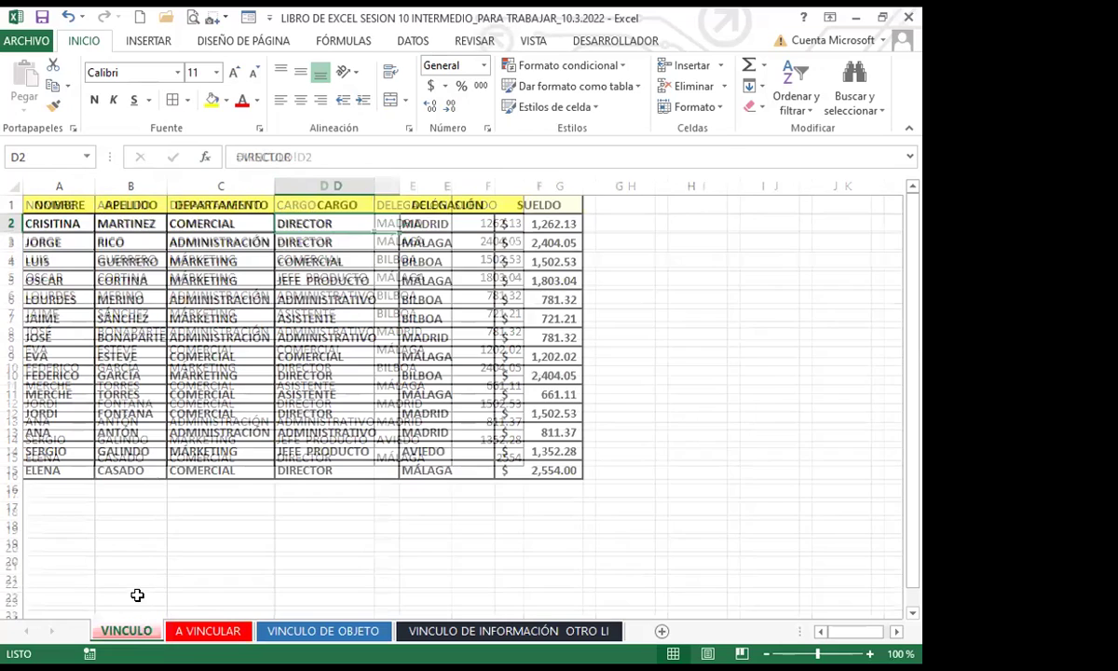
left_click(116, 539)
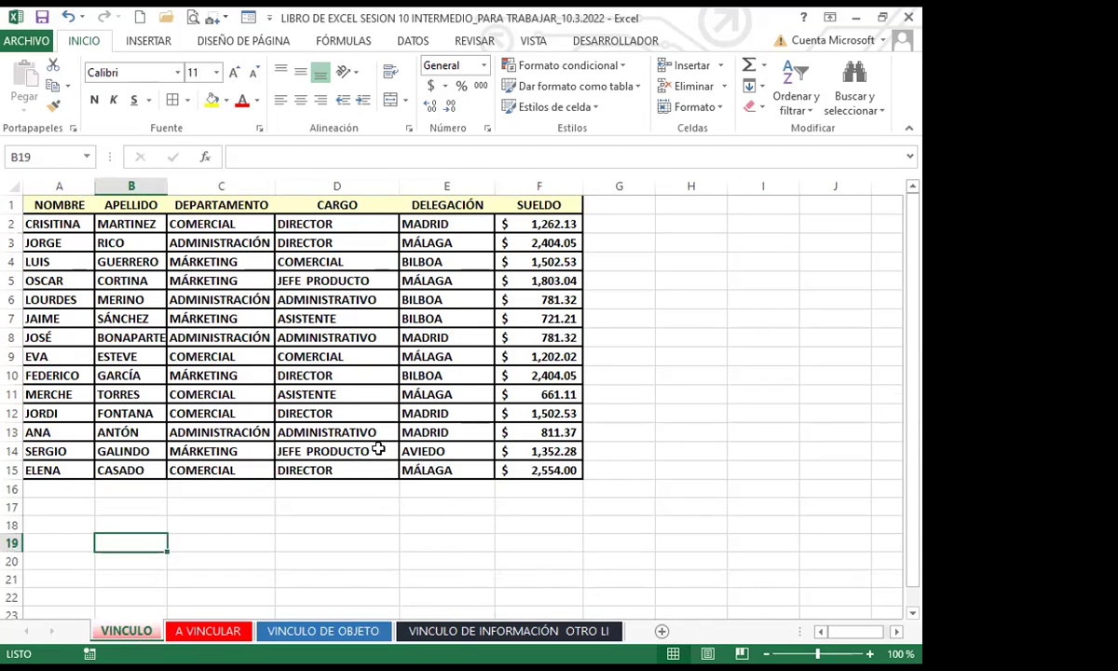
left_click_drag(85, 223, 509, 456)
key("Delete")
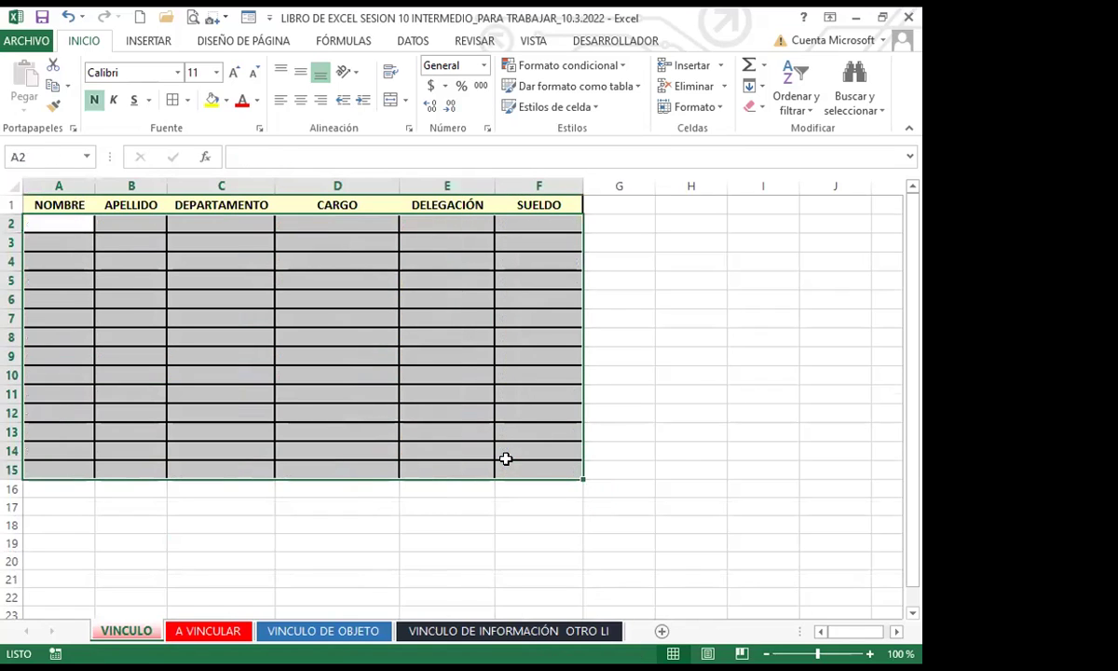
left_click(282, 404)
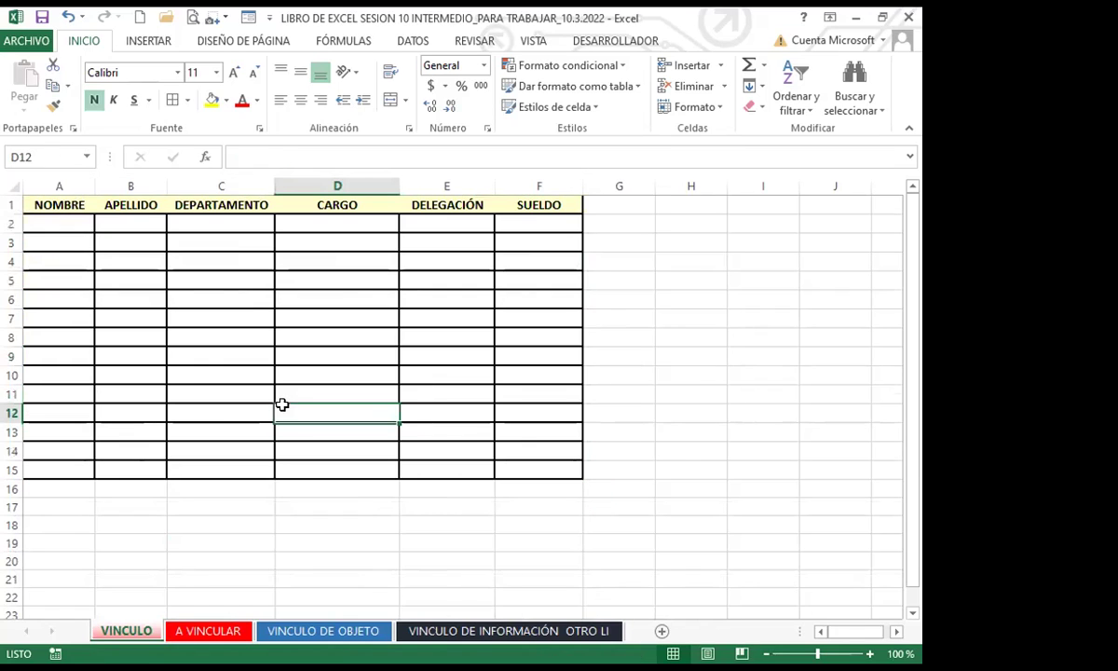
left_click(205, 630)
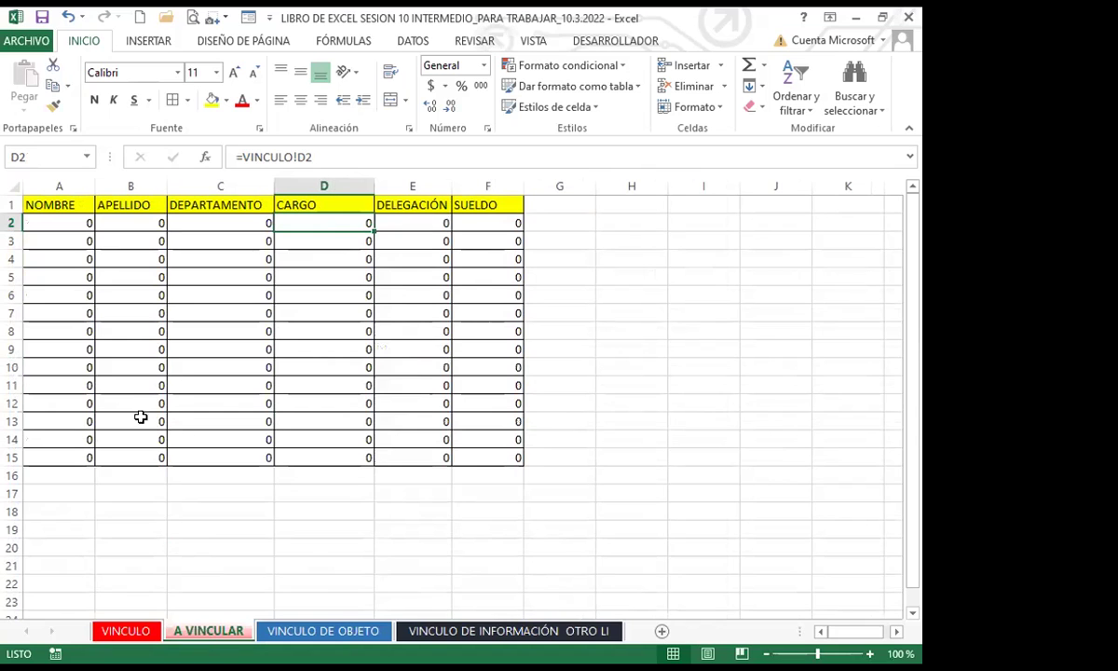
left_click(118, 631)
left_click(199, 636)
left_click(82, 225)
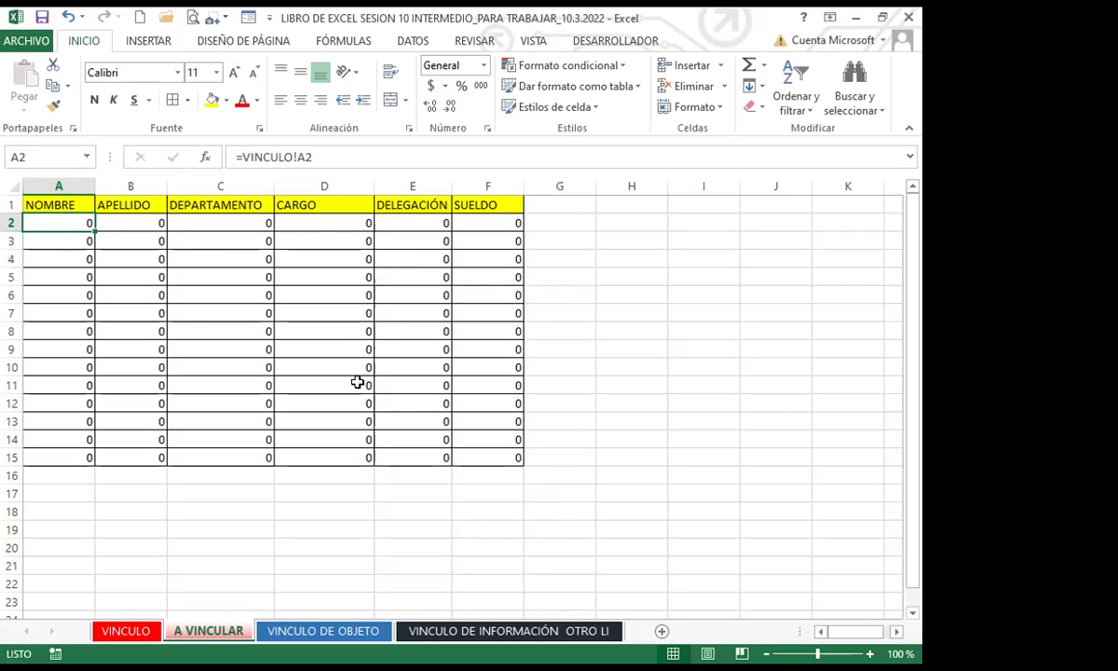
Step: Undo the clearing of the employee data on VINCULO and check the linked table on A VINCULAR
left_click(125, 631)
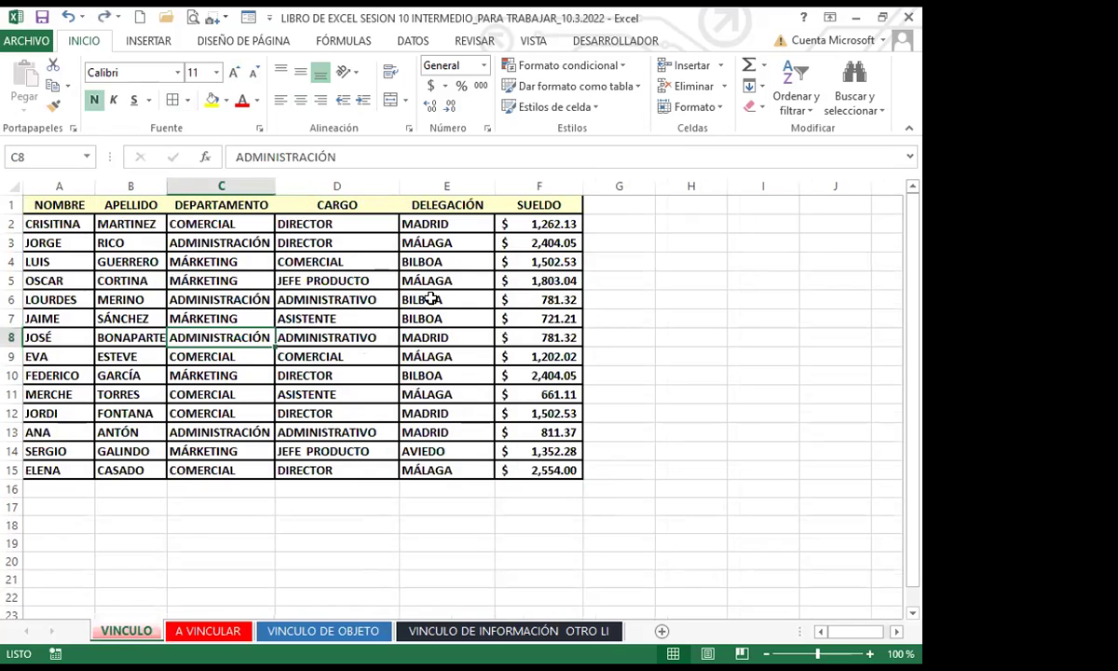
left_click(211, 632)
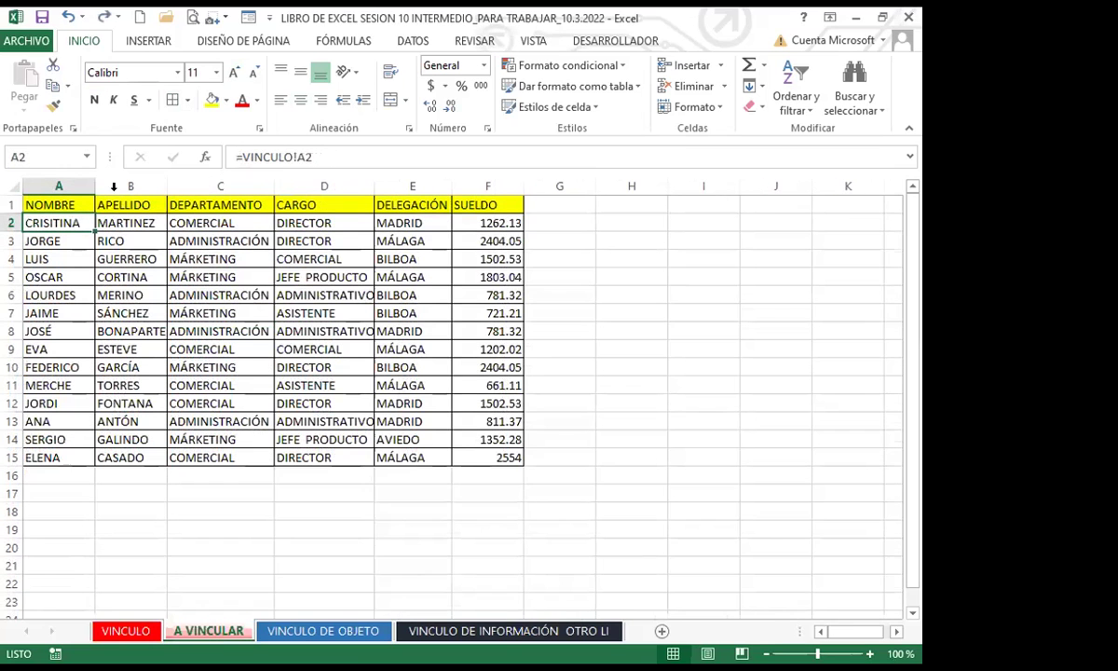
left_click(317, 366)
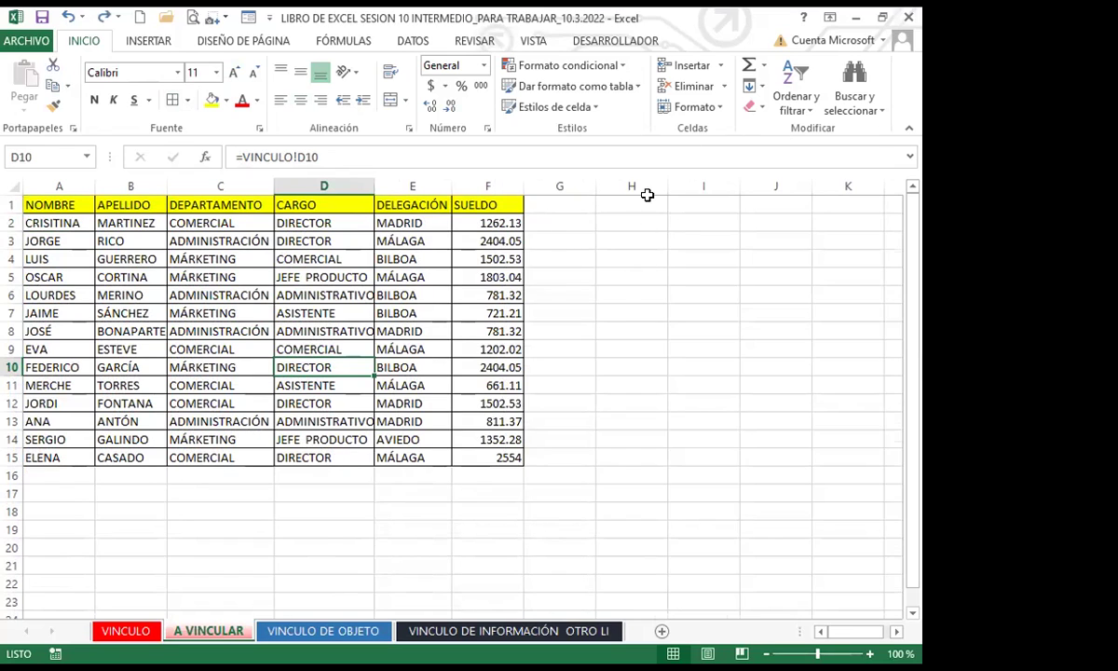
Step: Enter the link formula =VINCULO!A2 manually in cell H1 of the A VINCULAR sheet
left_click(633, 201)
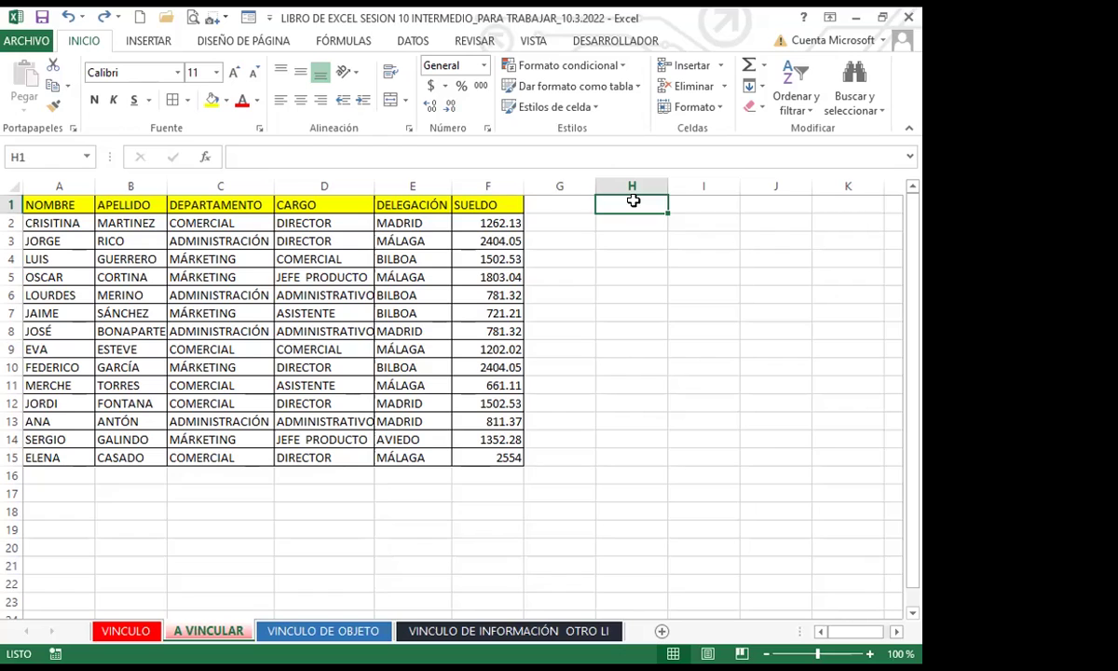
type("=")
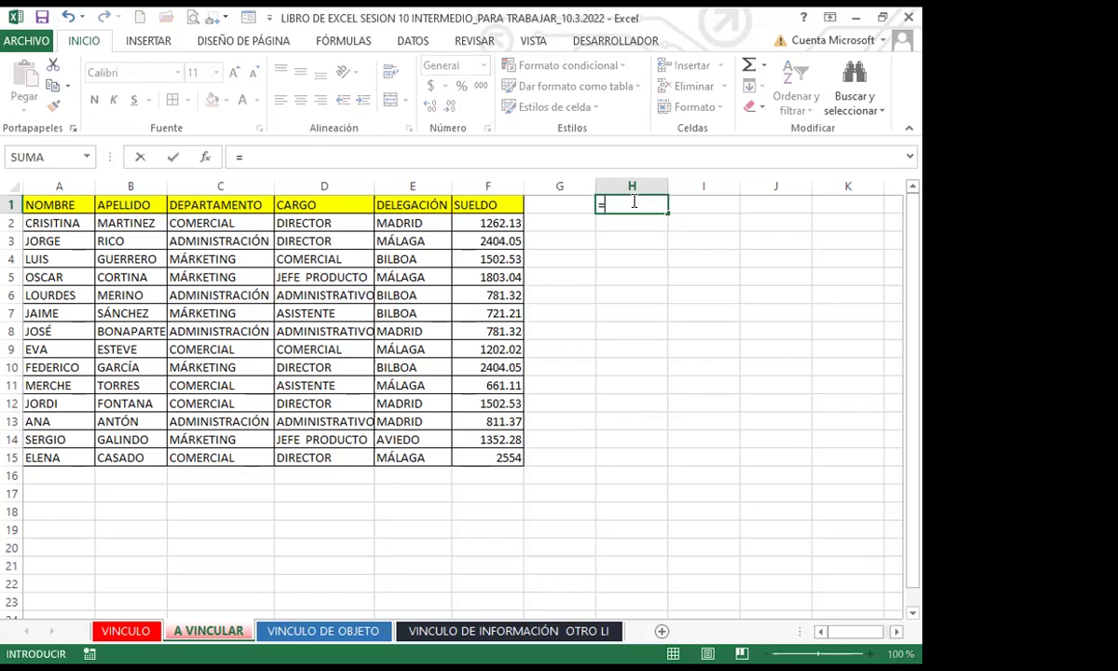
type("VINCULO")
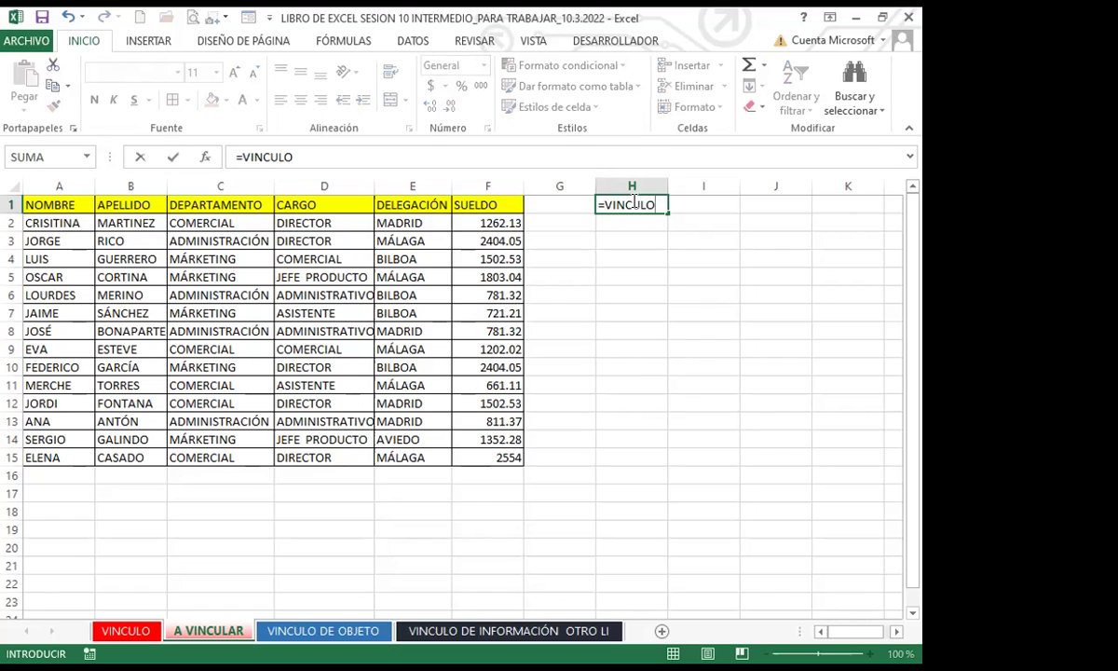
type("!")
type("A2")
key("Return")
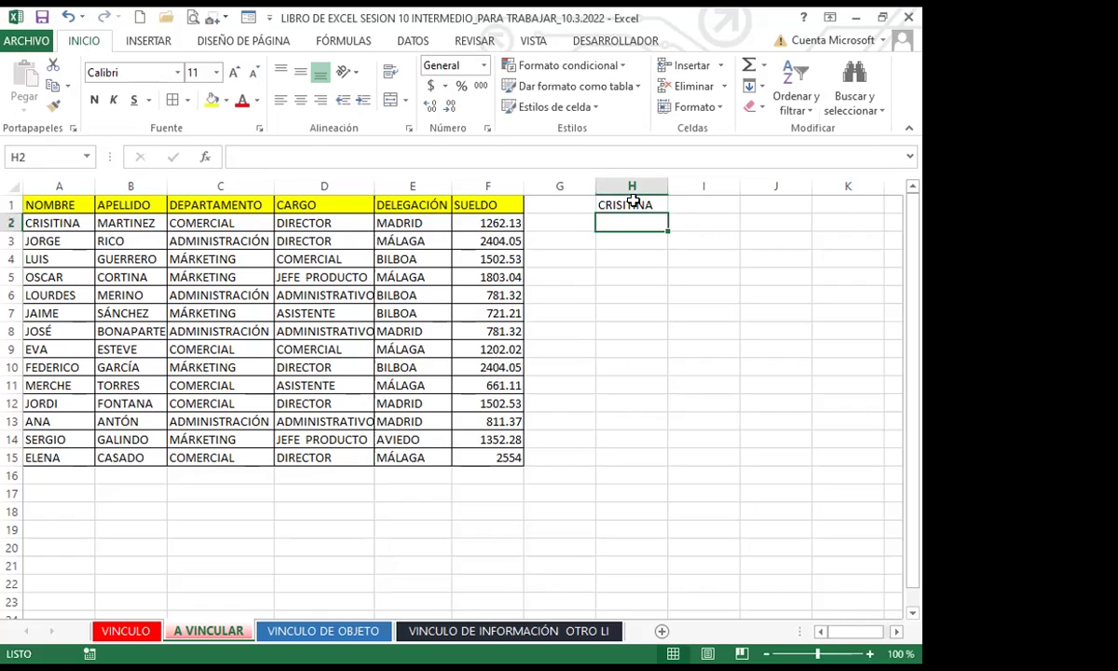
Step: Edit the link formula in H1 to =VINCULO!A1
left_click(632, 204)
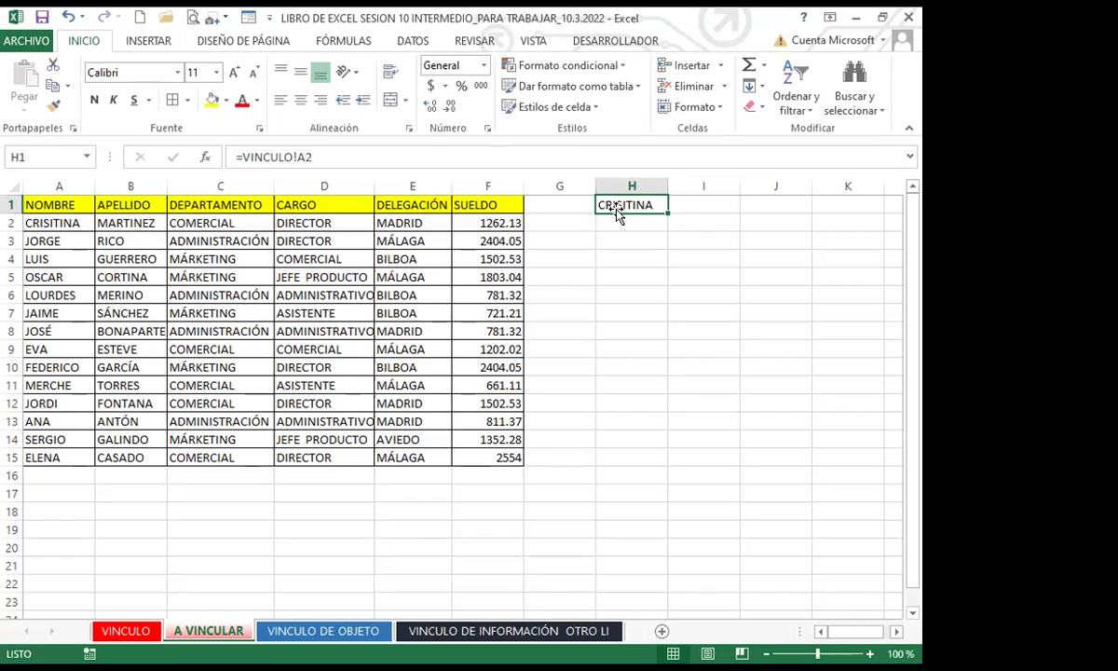
left_click(314, 156)
key("BackSpace")
type("1")
key("Return")
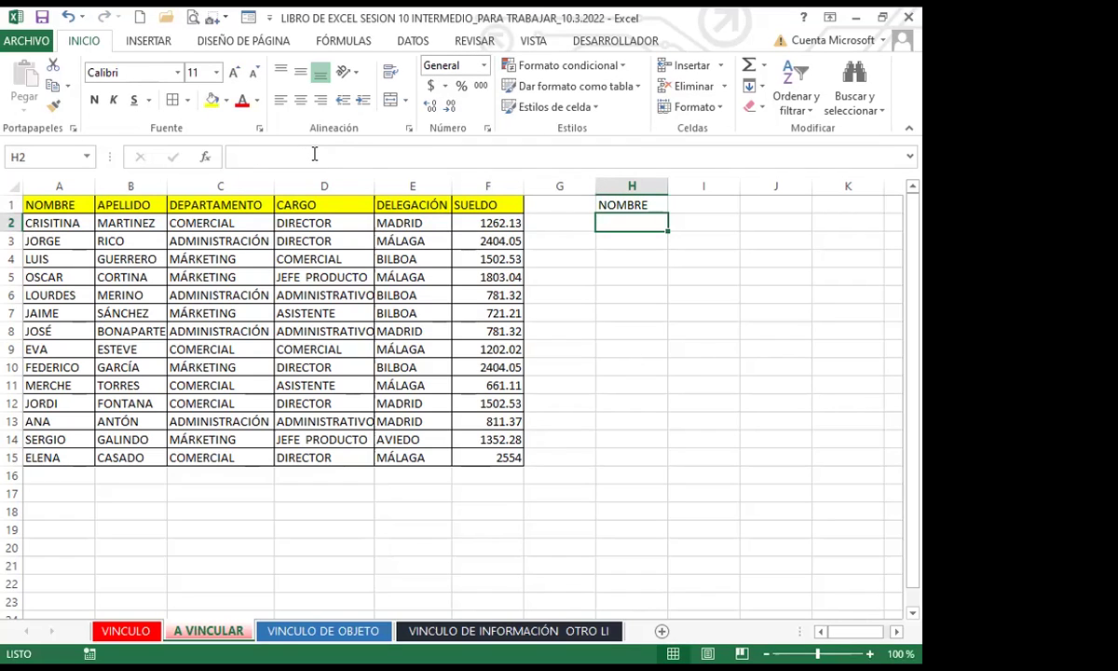
Step: Fill the link formula from H1 across H1:K15 with column K fitted to its contents, and check the copied references in column H
left_click(634, 205)
left_click_drag(667, 212, 876, 450)
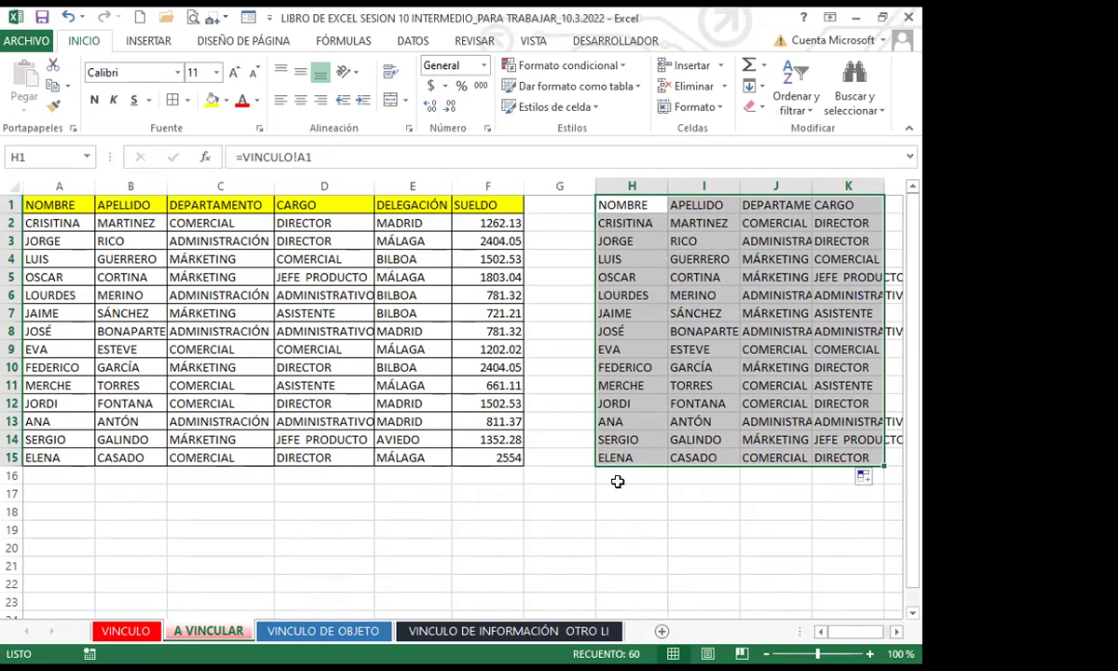
double_click(883, 183)
left_click(667, 278)
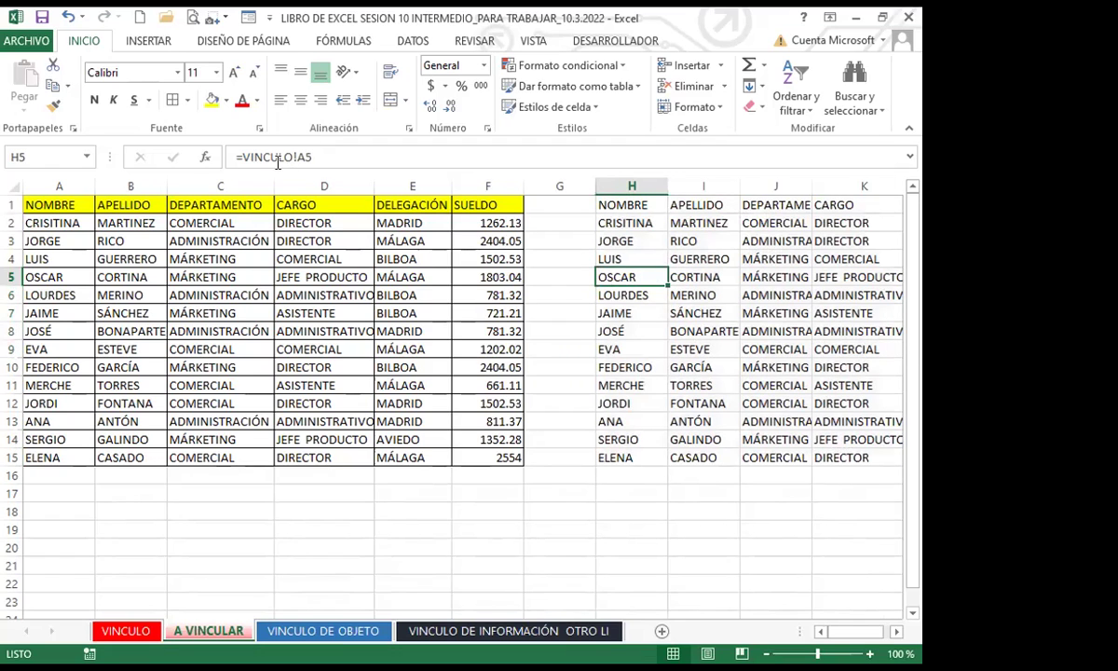
left_click(610, 204)
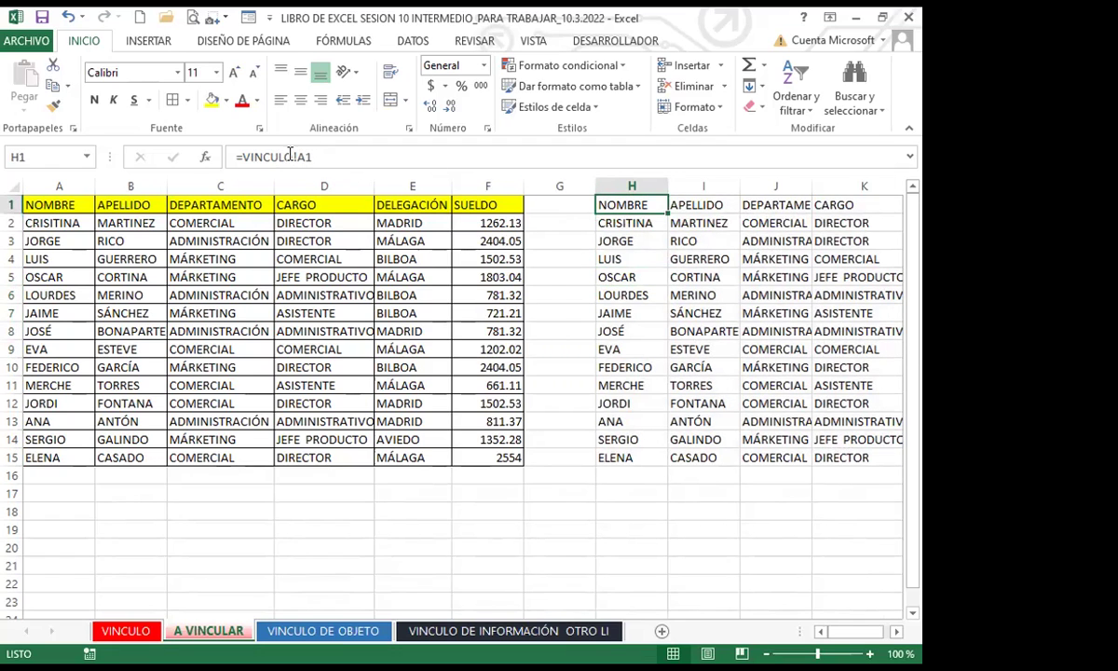
left_click(624, 240)
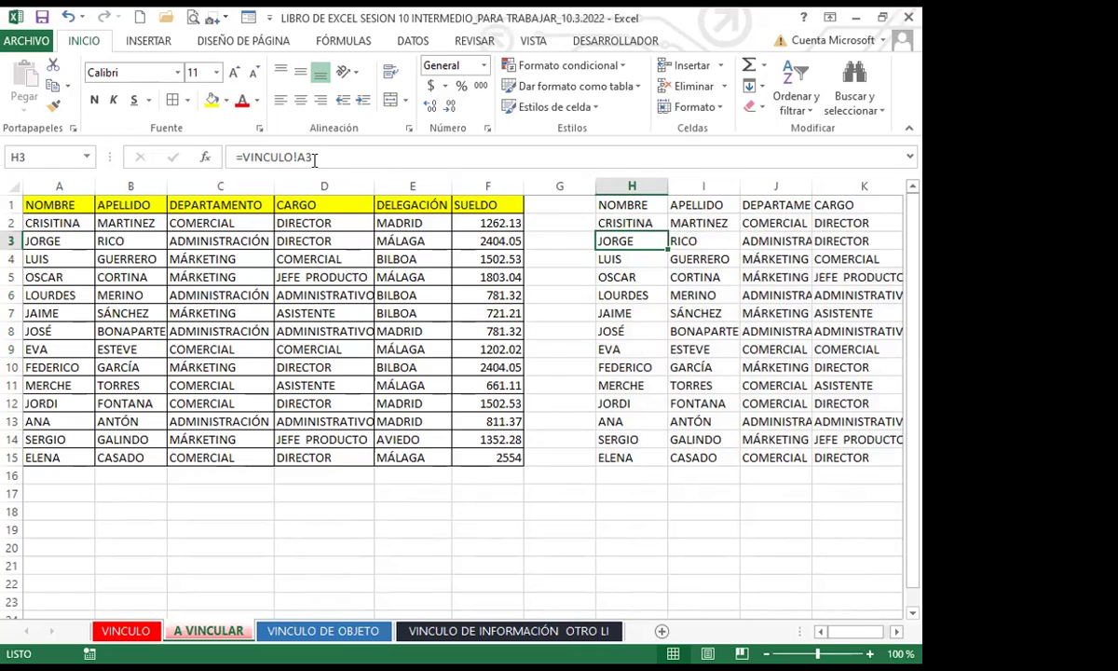
left_click(618, 313)
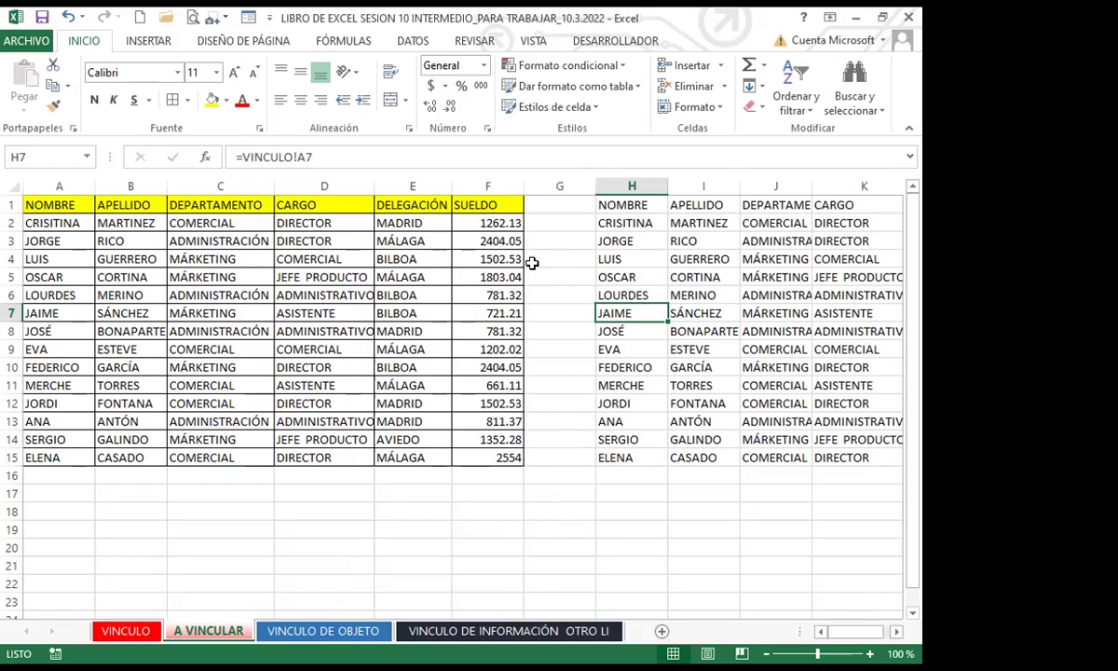
Step: Check the link formulas in the headings and several rows of columns H to K on the A VINCULAR sheet
left_click(618, 210)
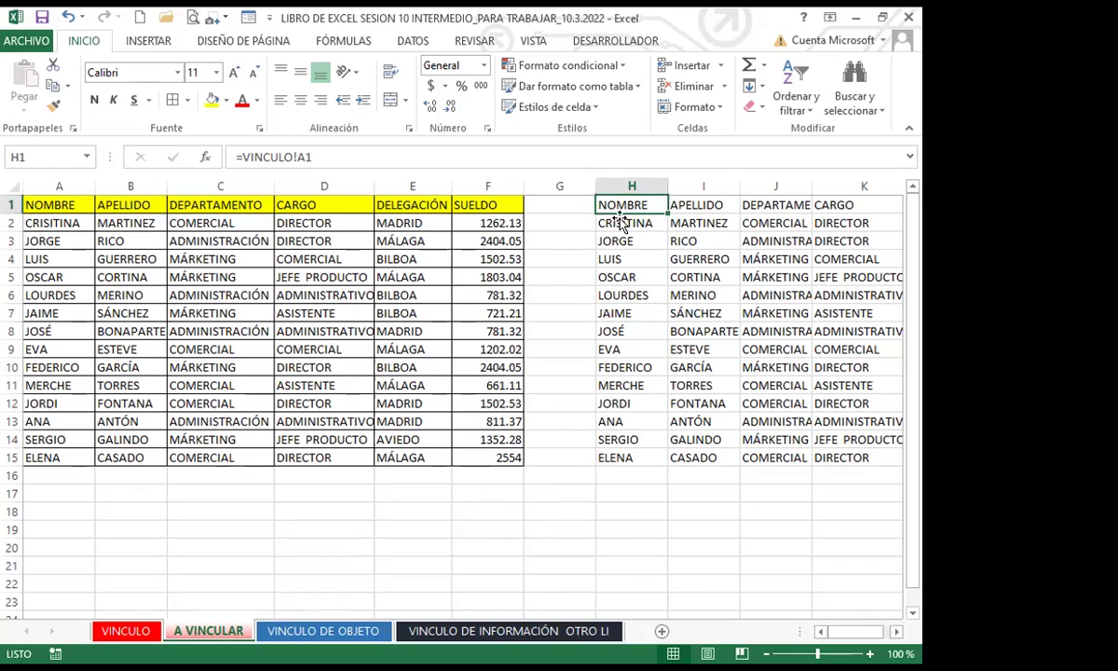
left_click(604, 406)
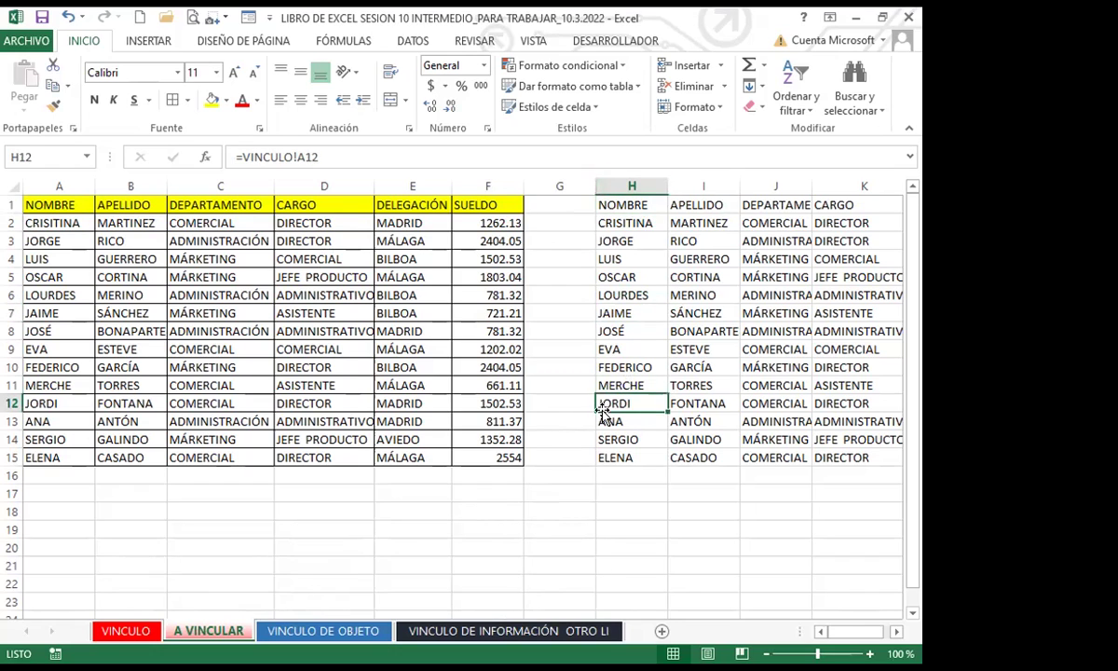
left_click(378, 367)
left_click(479, 384)
left_click(773, 404)
left_click(832, 381)
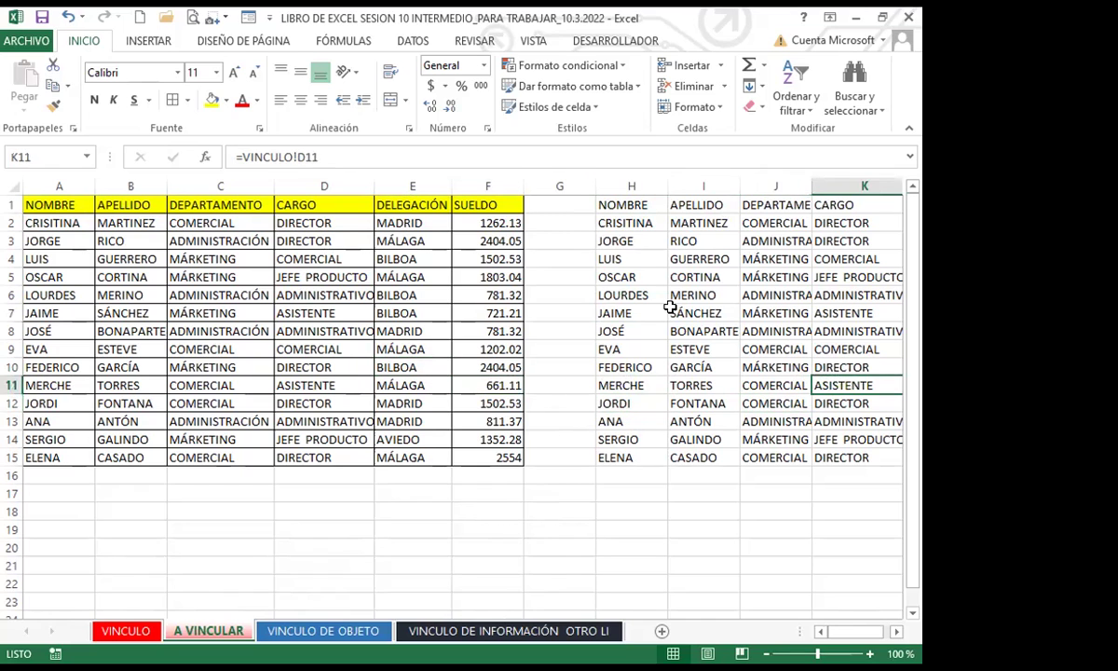
left_click(697, 313)
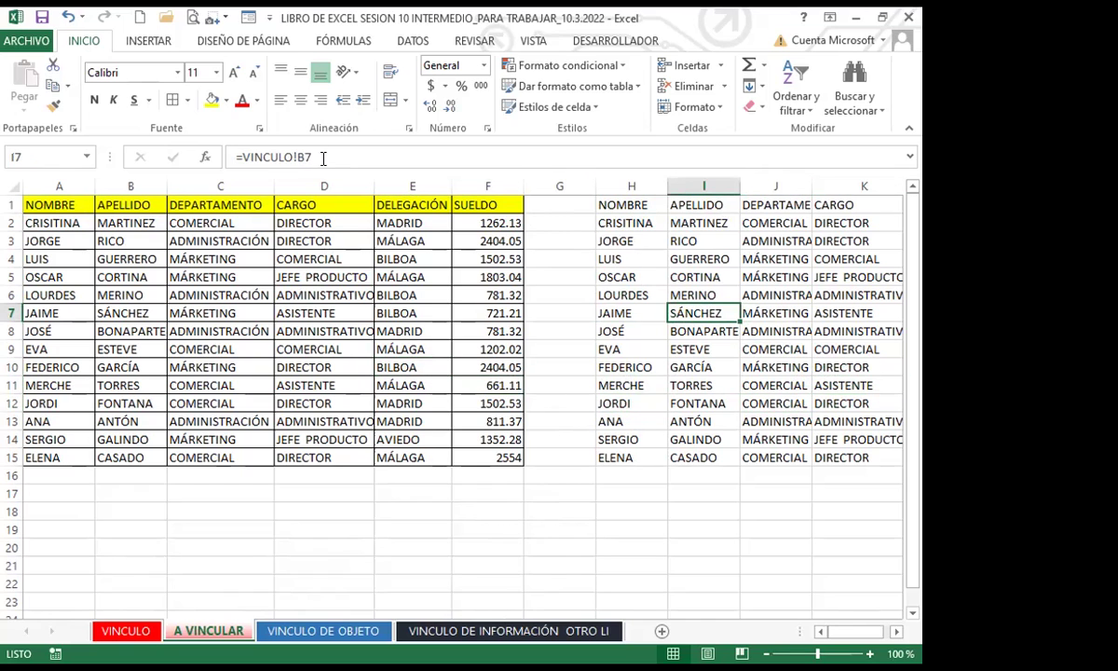
Step: Clear the employee data in A2:F15 on the VINCULO sheet and check the effect on both linked tables on A VINCULAR
left_click(125, 631)
left_click_drag(52, 223, 559, 469)
key("ctrl+c")
key("Delete")
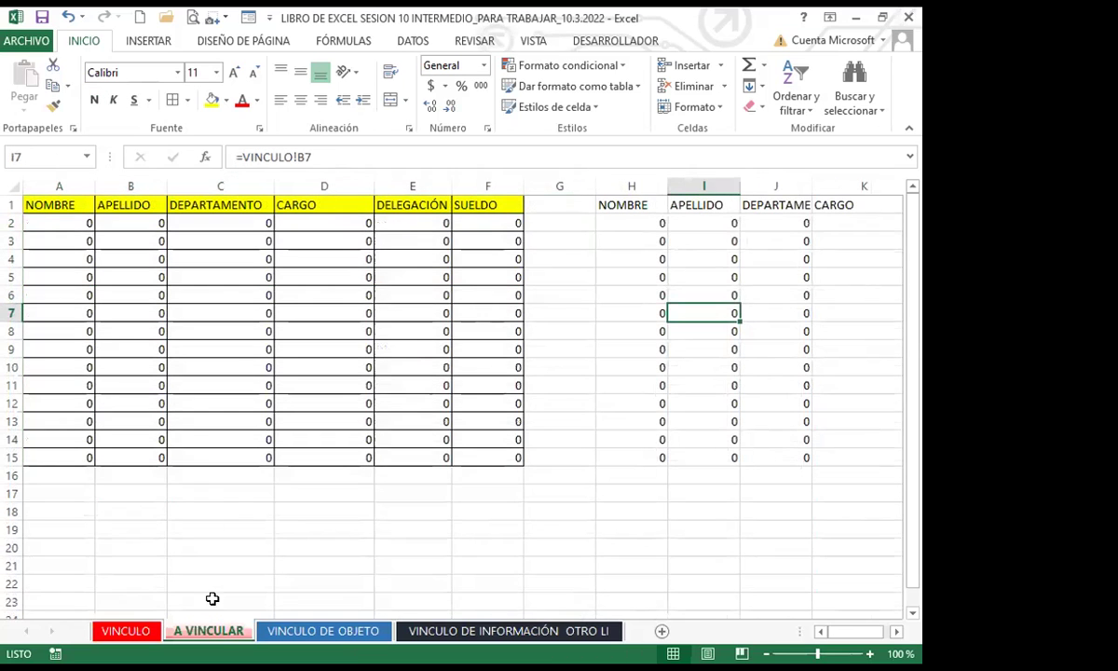
left_click(214, 631)
Step: Restore the cleared employee data in A2:F15 on VINCULO and return to the linked tables on A VINCULAR
left_click(126, 631)
key("ctrl+v")
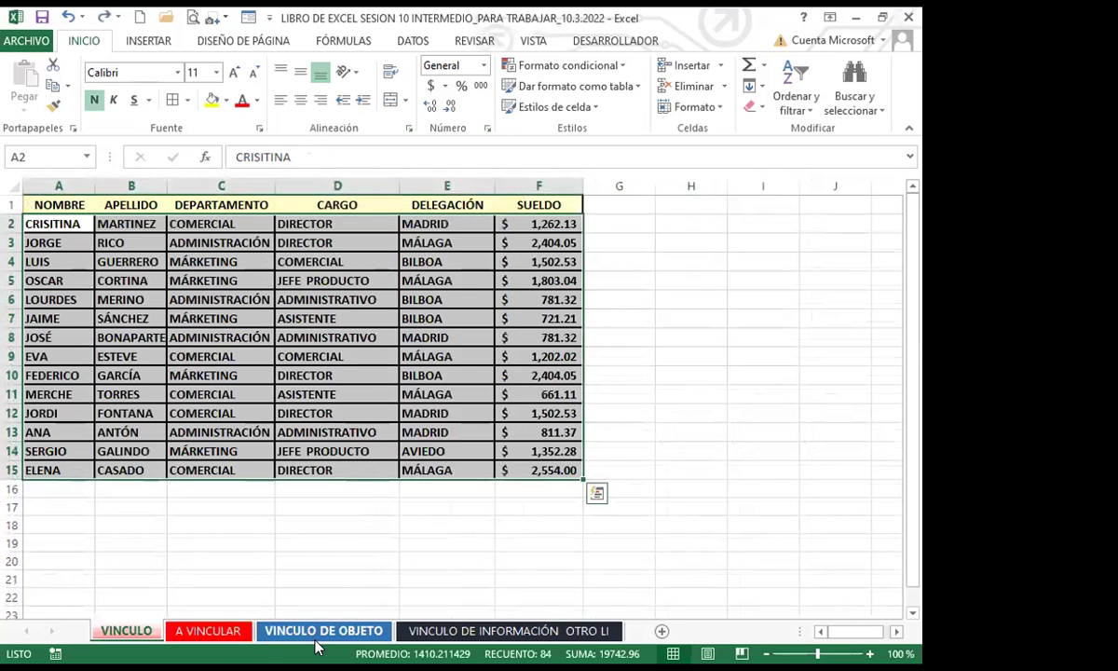
left_click(231, 636)
left_click(380, 534)
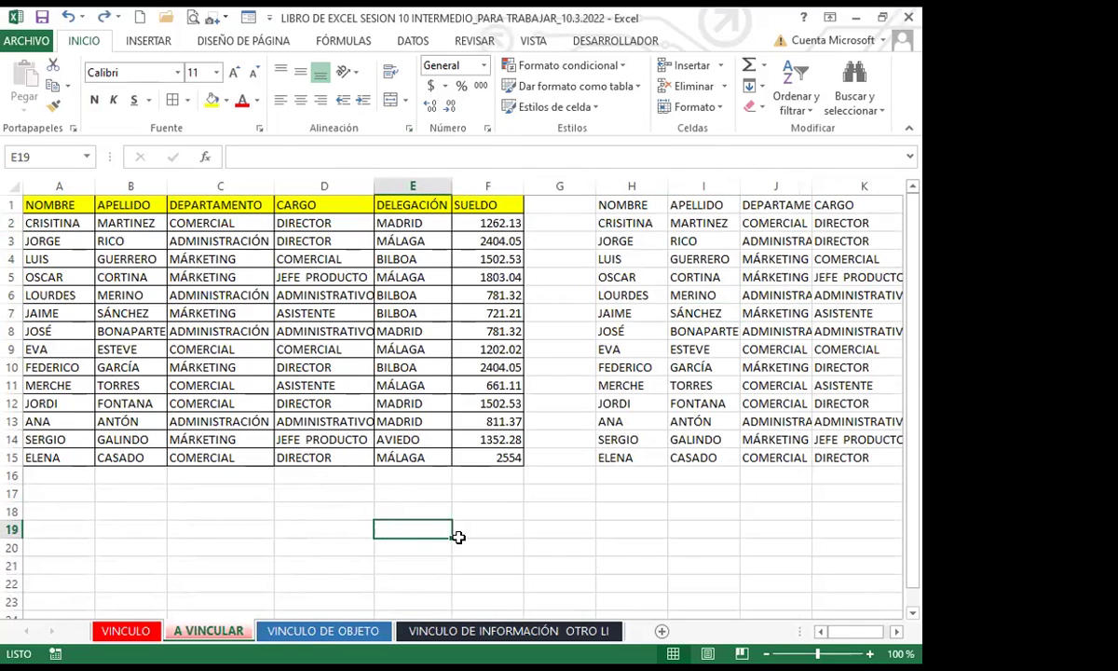
Step: Select M1 on A VINCULAR as the destination and copy the employee table A1:F15 from VINCULO, headings included
left_click(896, 632)
left_click_drag(896, 631, 871, 633)
left_click(458, 203)
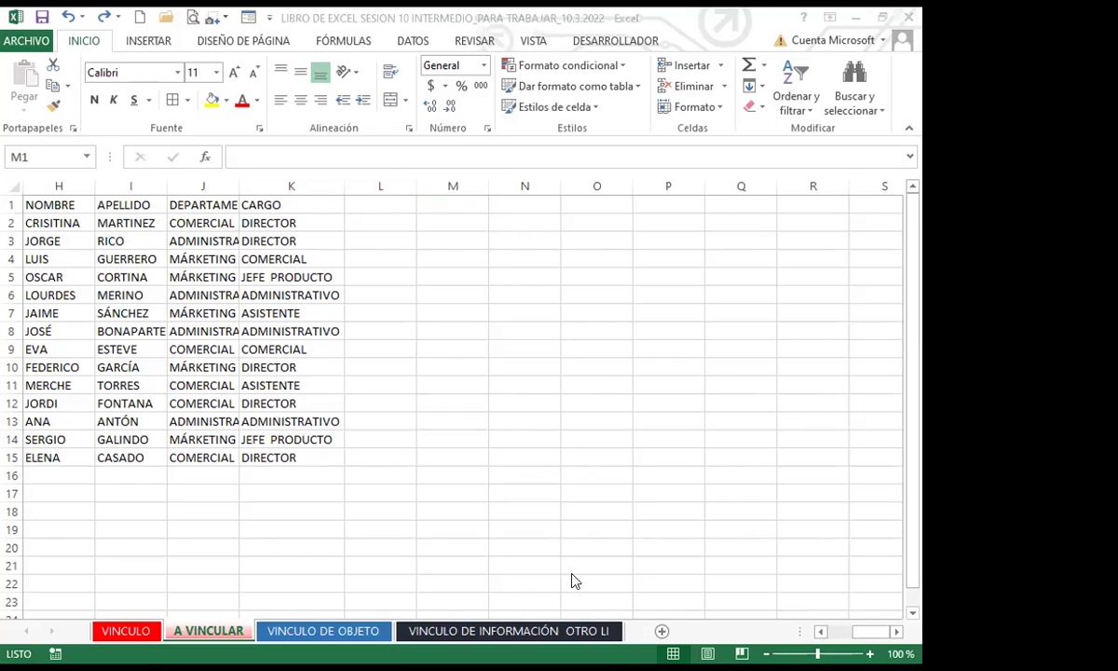
left_click(122, 631)
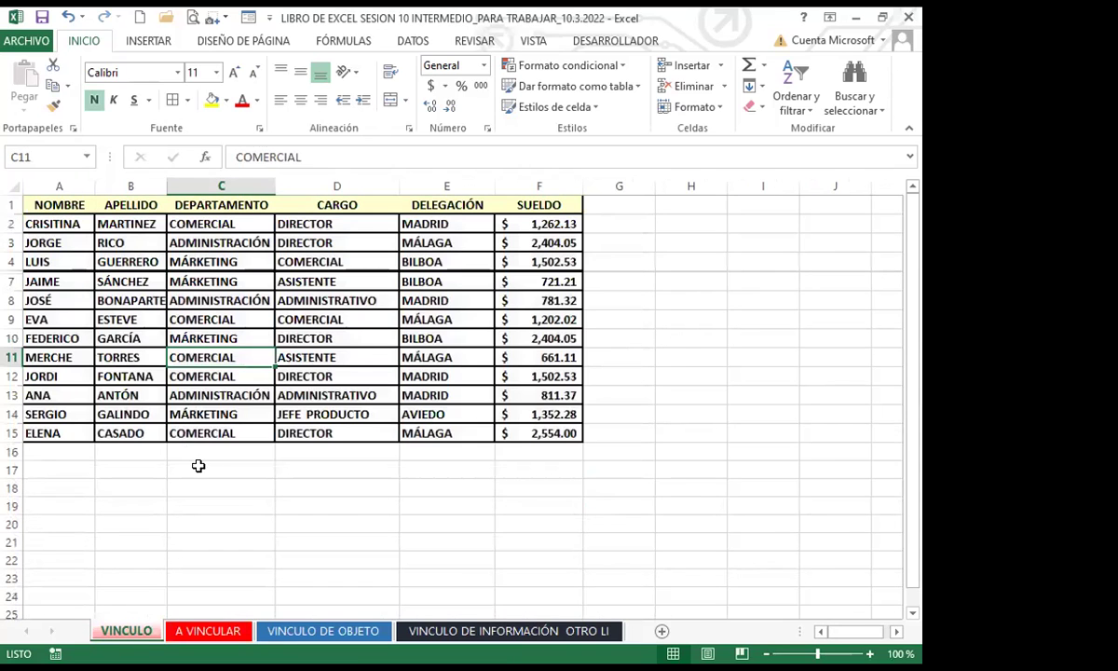
left_click(366, 475)
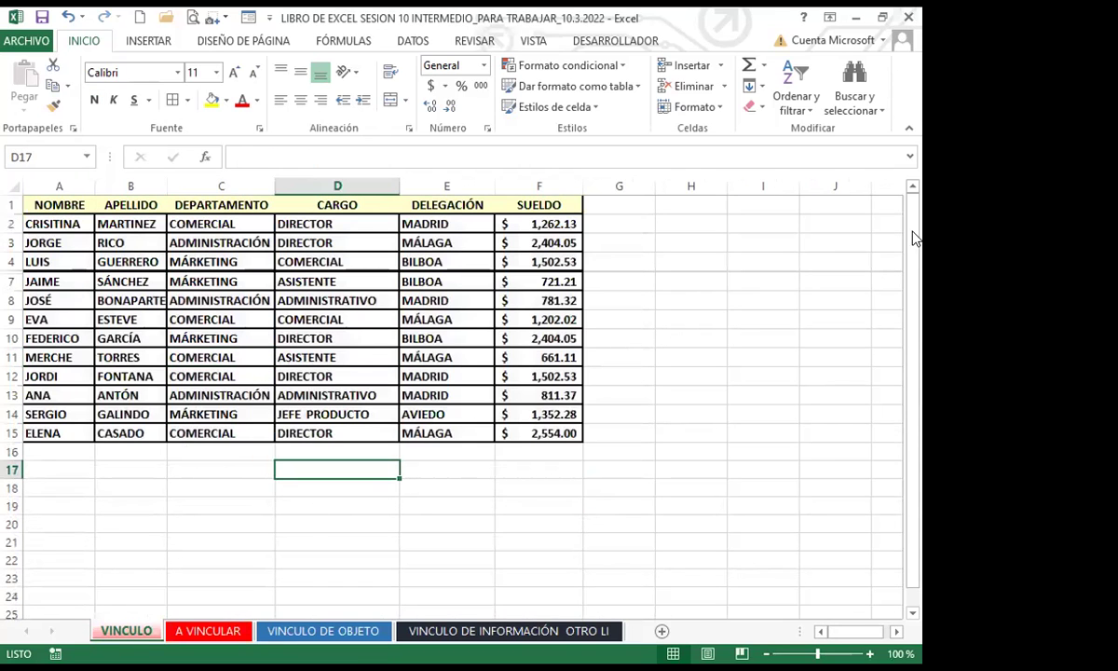
left_click(62, 207)
left_click_drag(137, 212, 456, 343)
left_click_drag(502, 459, 559, 430)
left_click(54, 86)
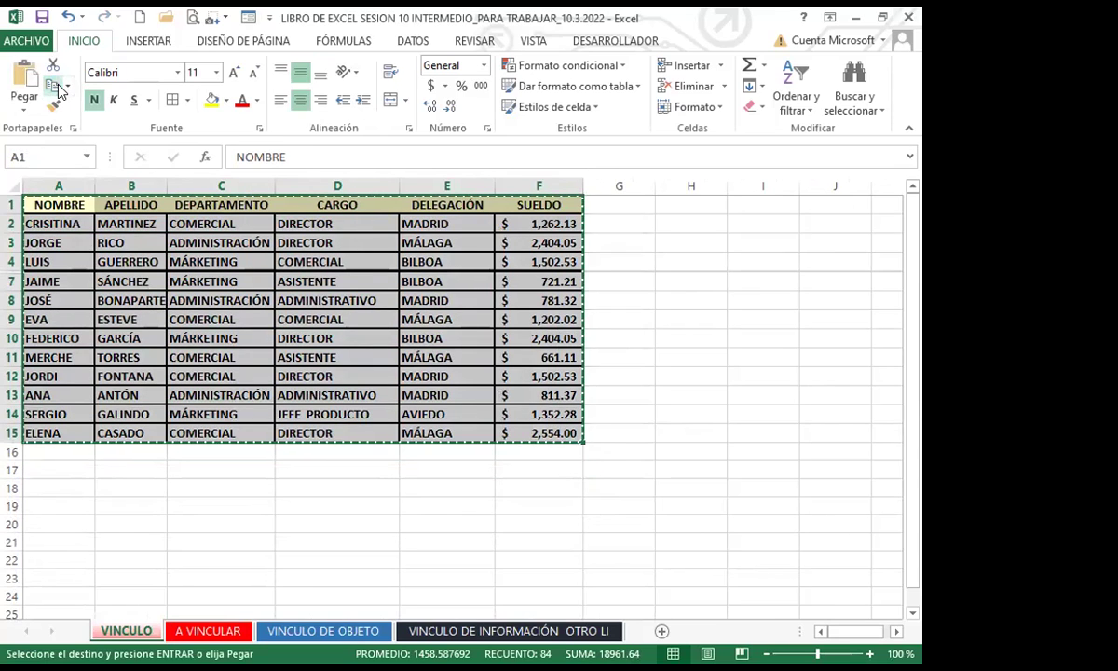
Step: Paste the copied employee table as linked cells starting at M1 on the A VINCULAR sheet
left_click(201, 630)
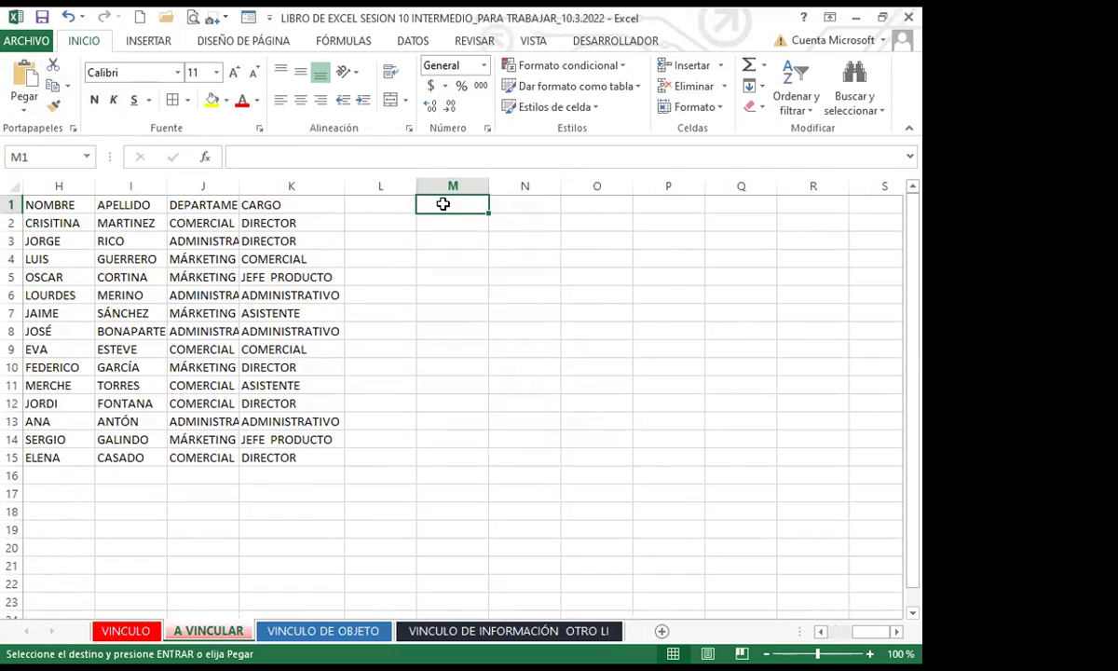
left_click(25, 112)
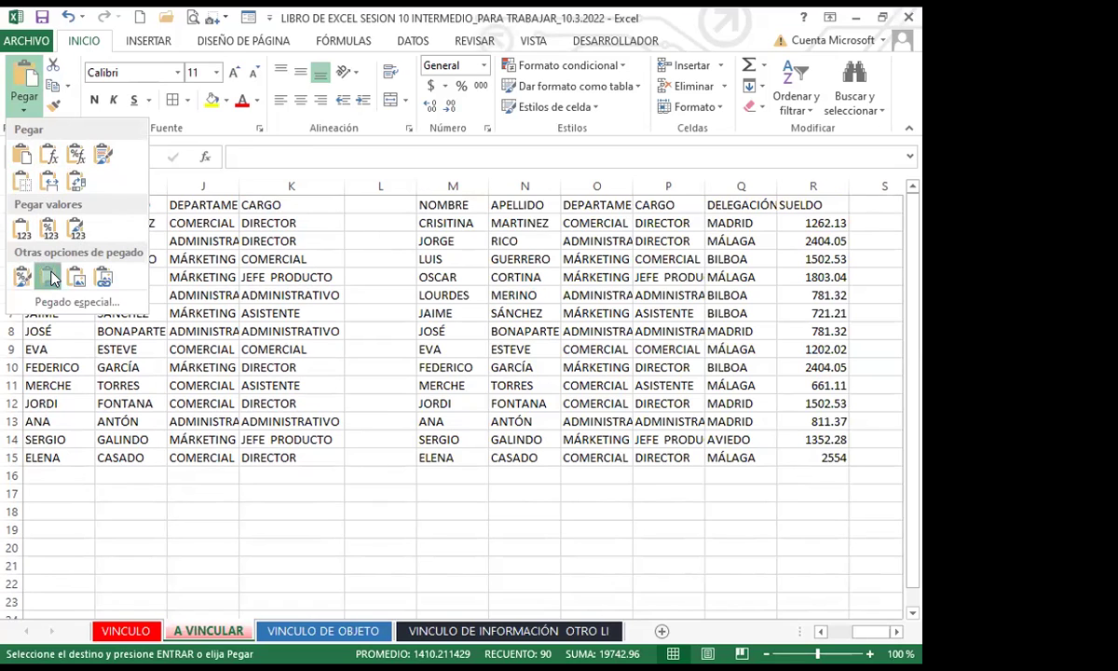
left_click(49, 276)
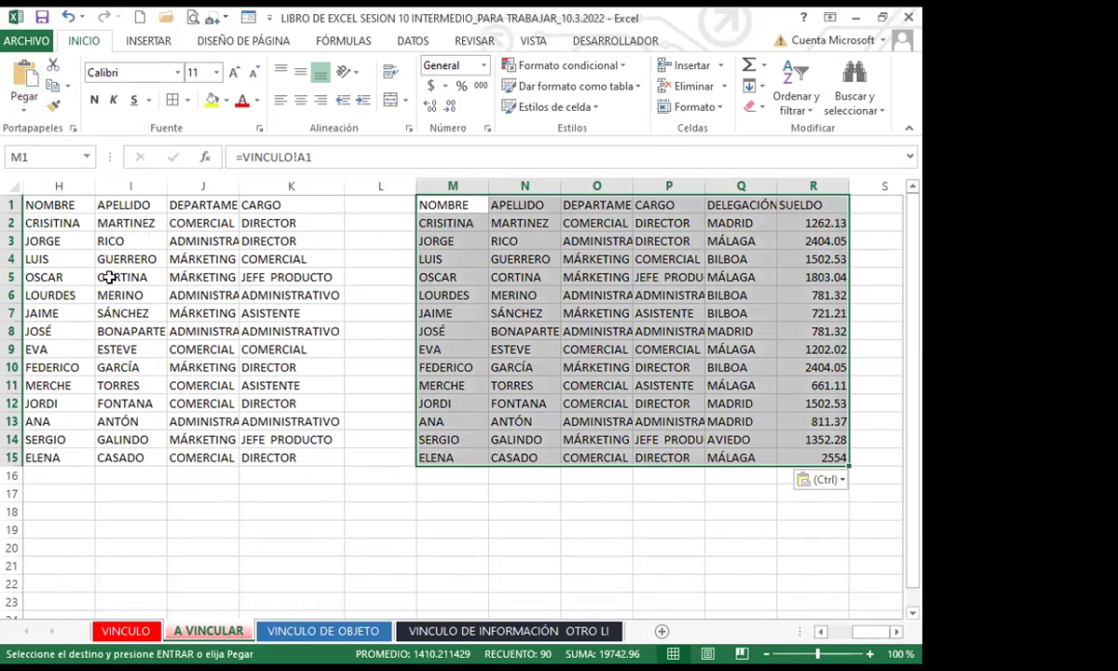
Step: Compare the link formulas in the pasted table at M1 with those in the filled and formatted tables on A VINCULAR
left_click(438, 205)
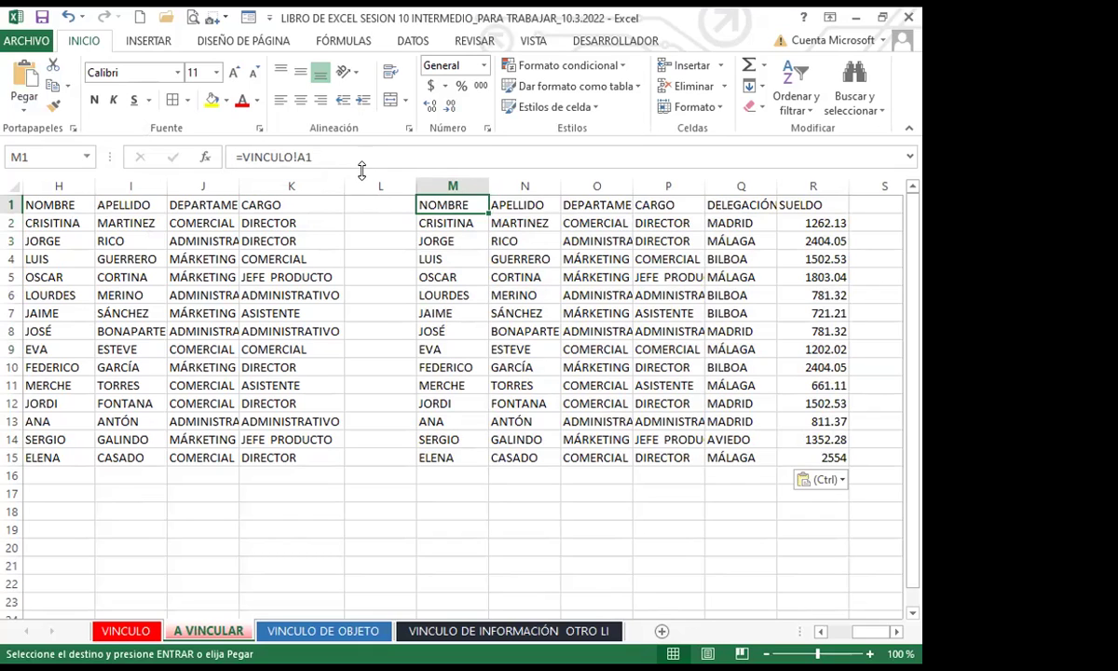
left_click(196, 209)
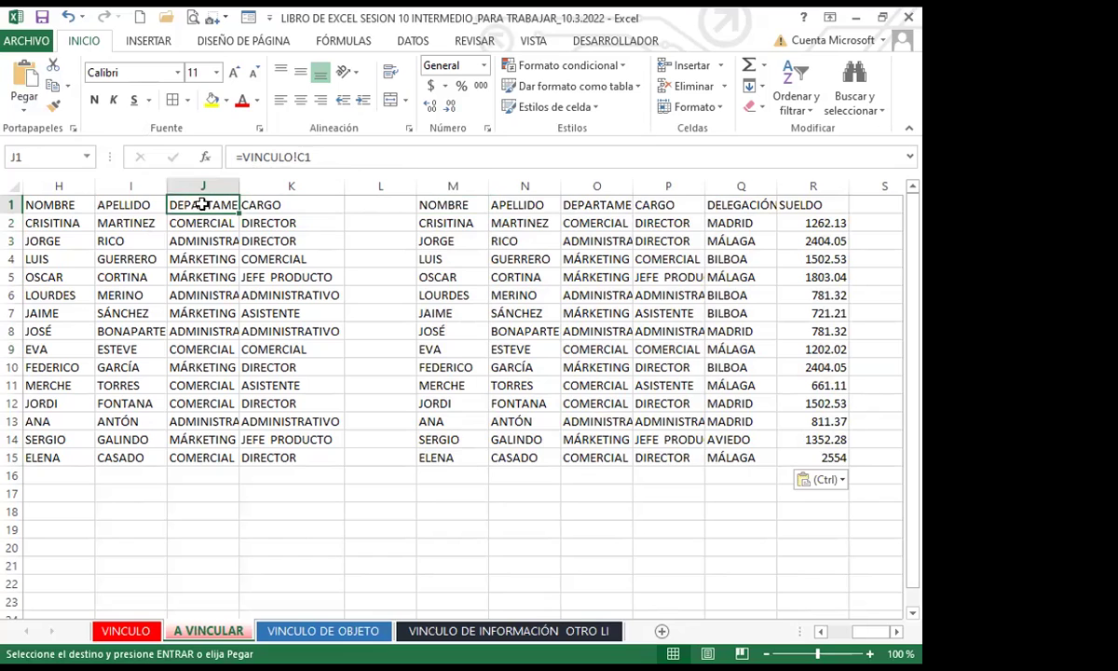
left_click(189, 436)
key("Home")
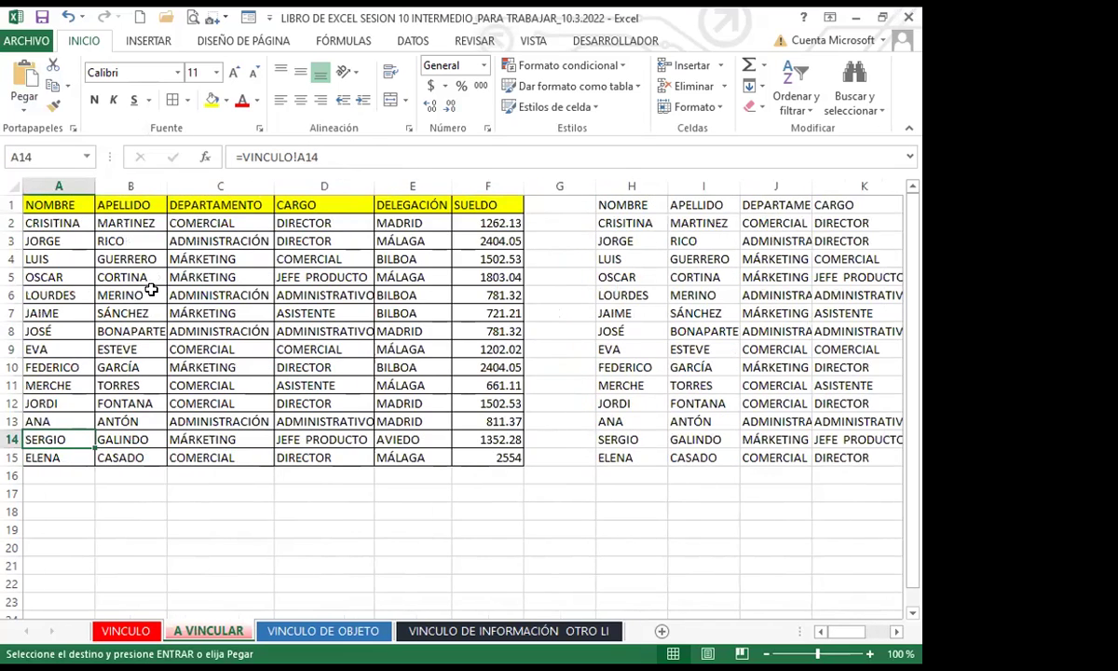
left_click(187, 294)
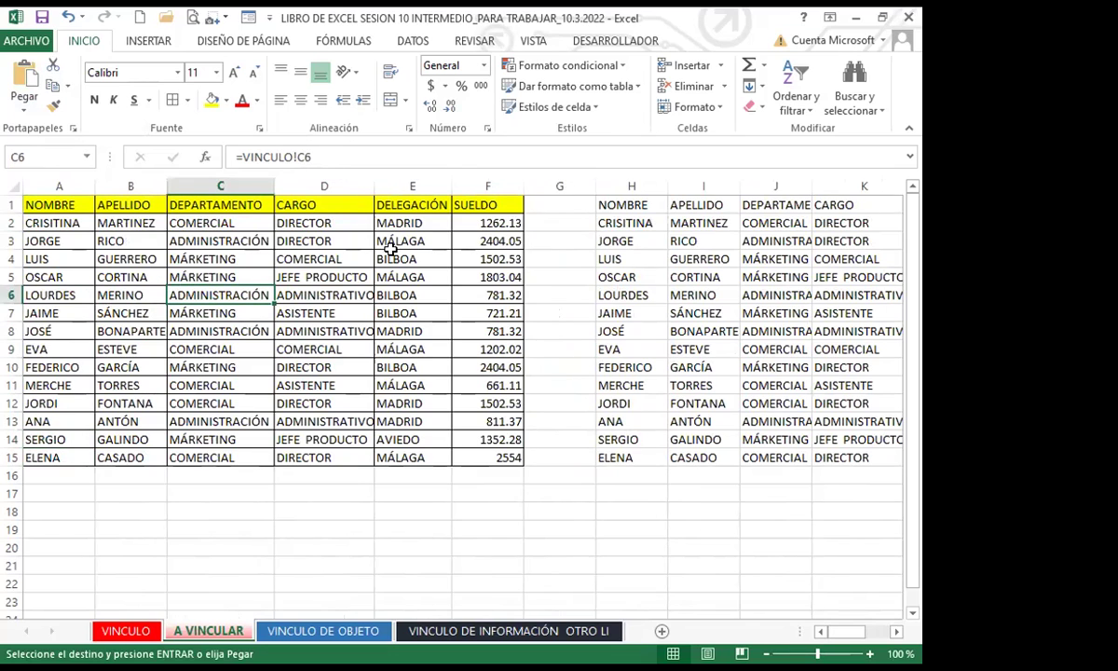
left_click(443, 255)
left_click(619, 271)
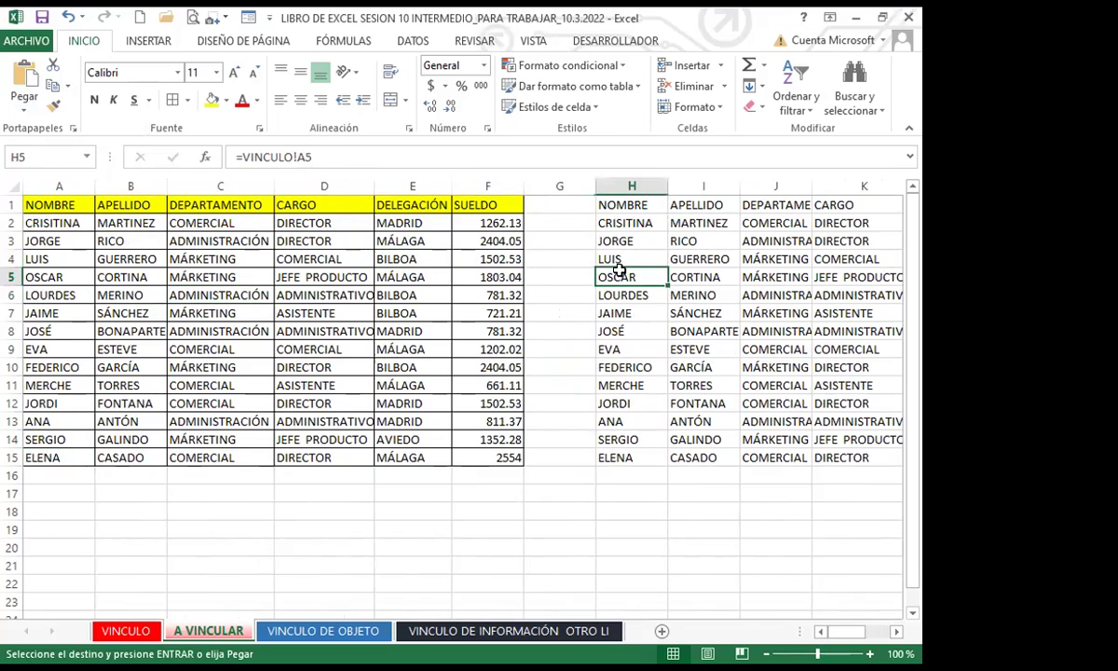
left_click(194, 280)
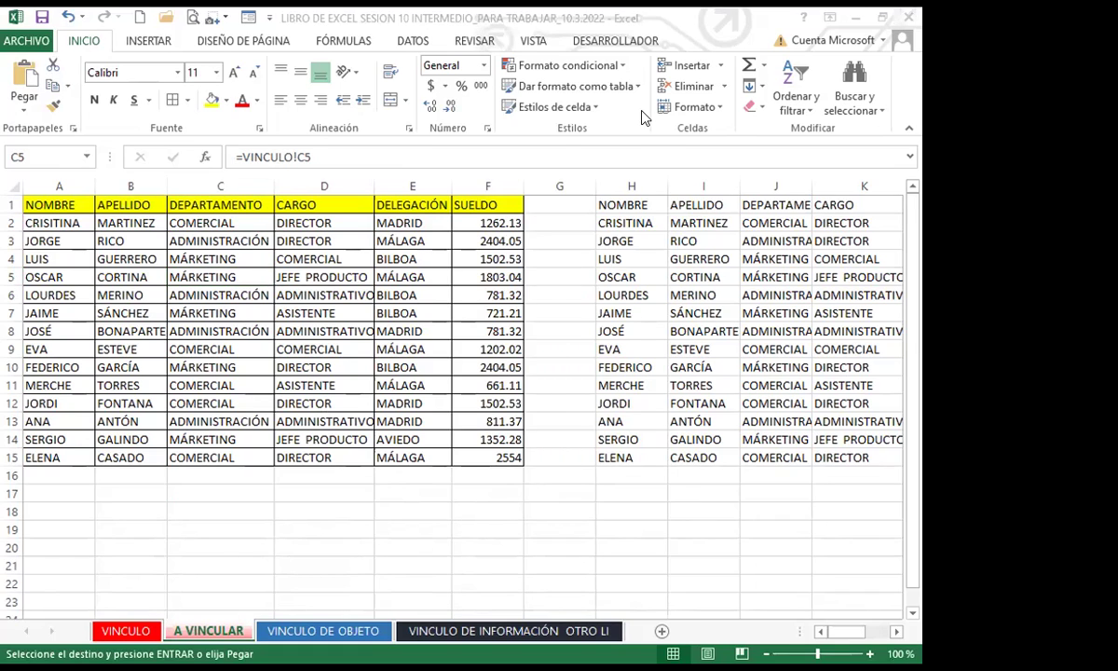
left_click(414, 423)
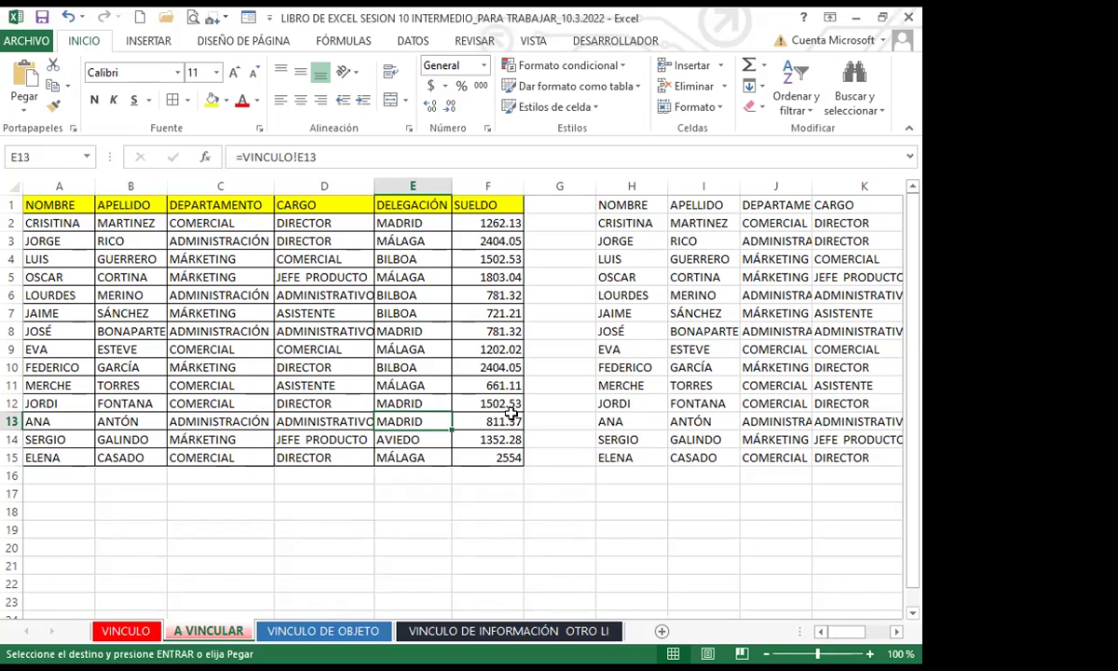
left_click(444, 394)
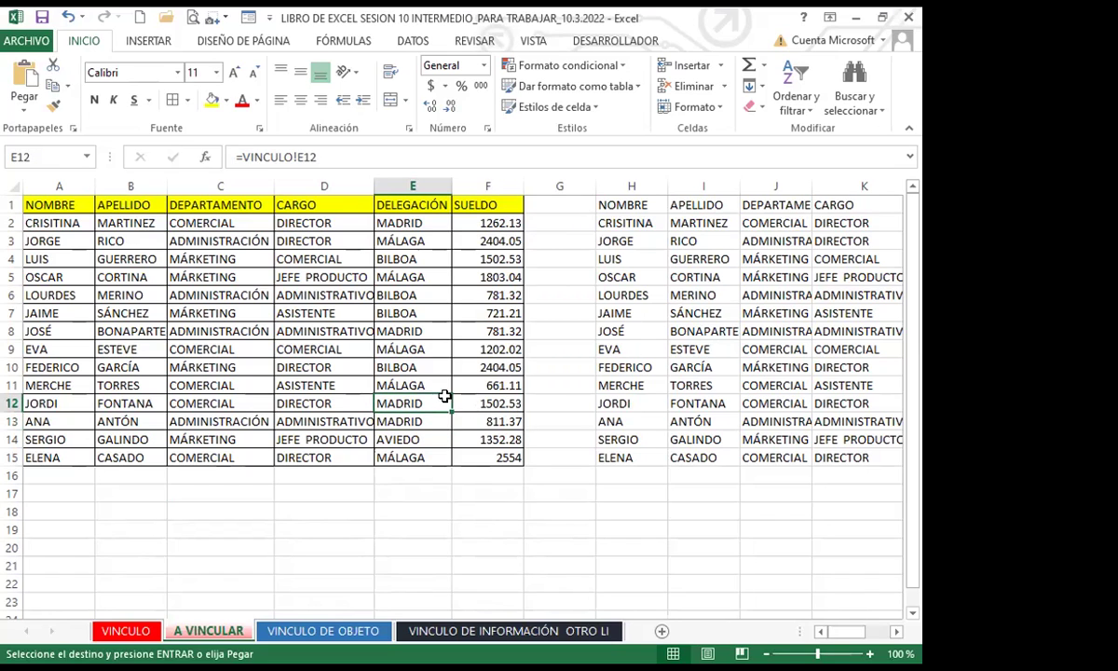
left_click(559, 453)
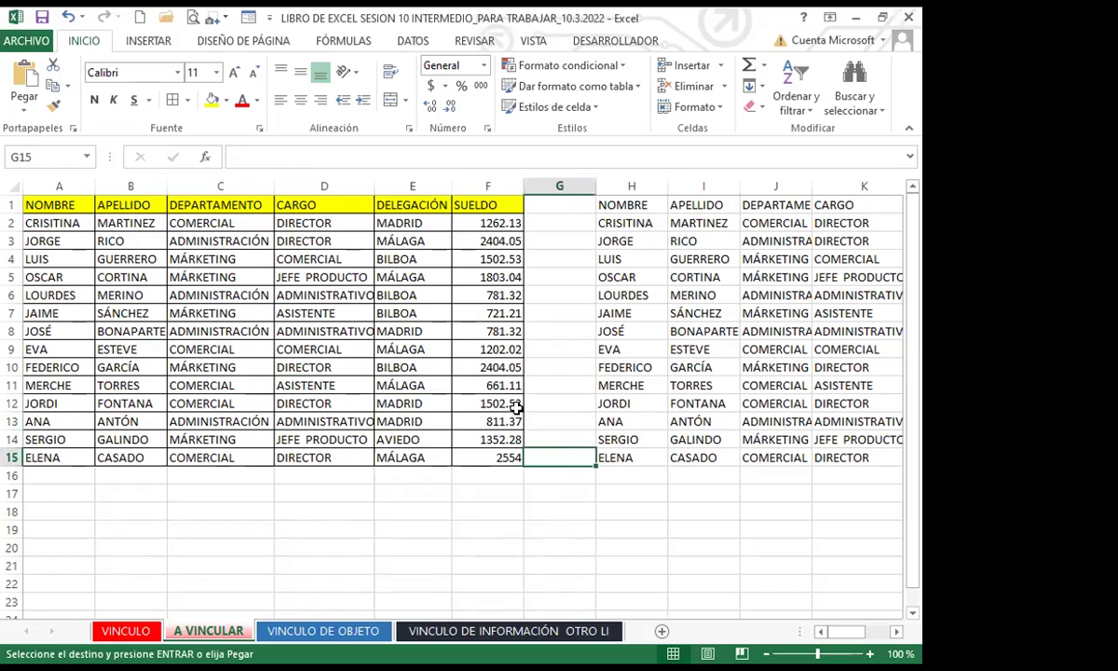
left_click(239, 421)
left_click(473, 421)
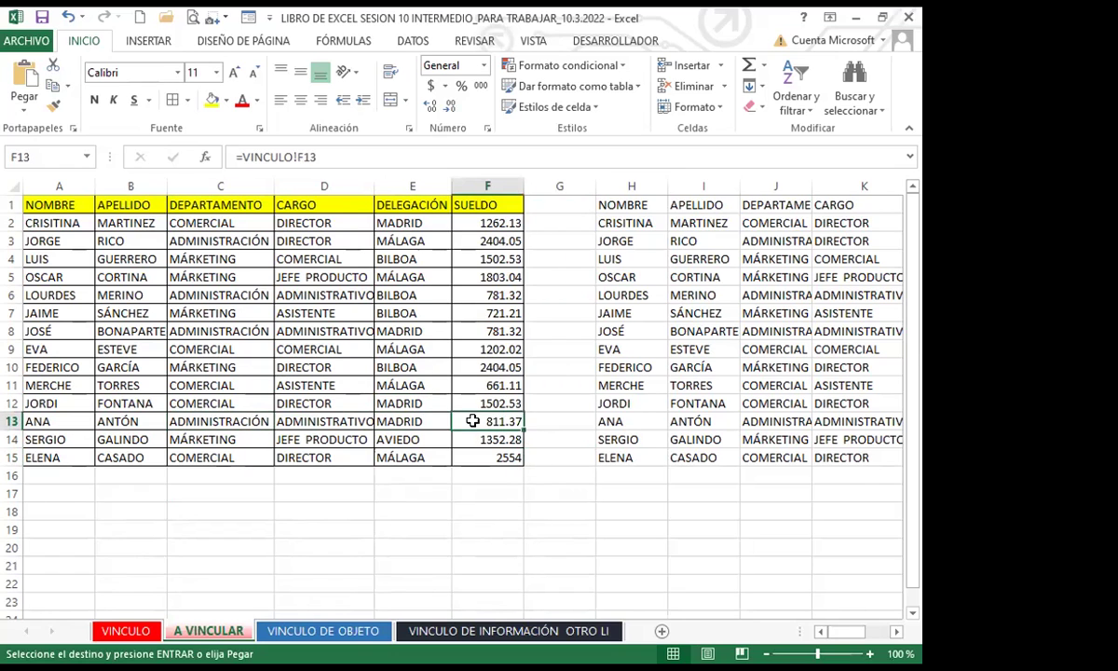
Step: Open the VINCULO DE OBJETO sheet and read the PowerPoint slide on creating a link with an existing document
left_click(323, 630)
left_click(361, 399)
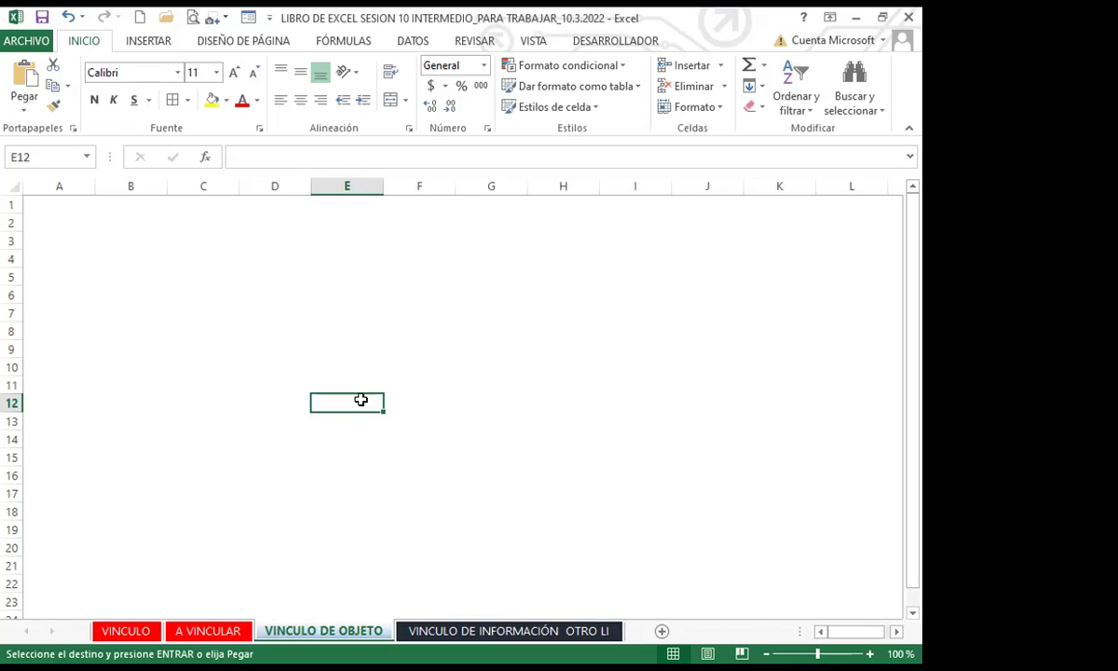
left_click(329, 347)
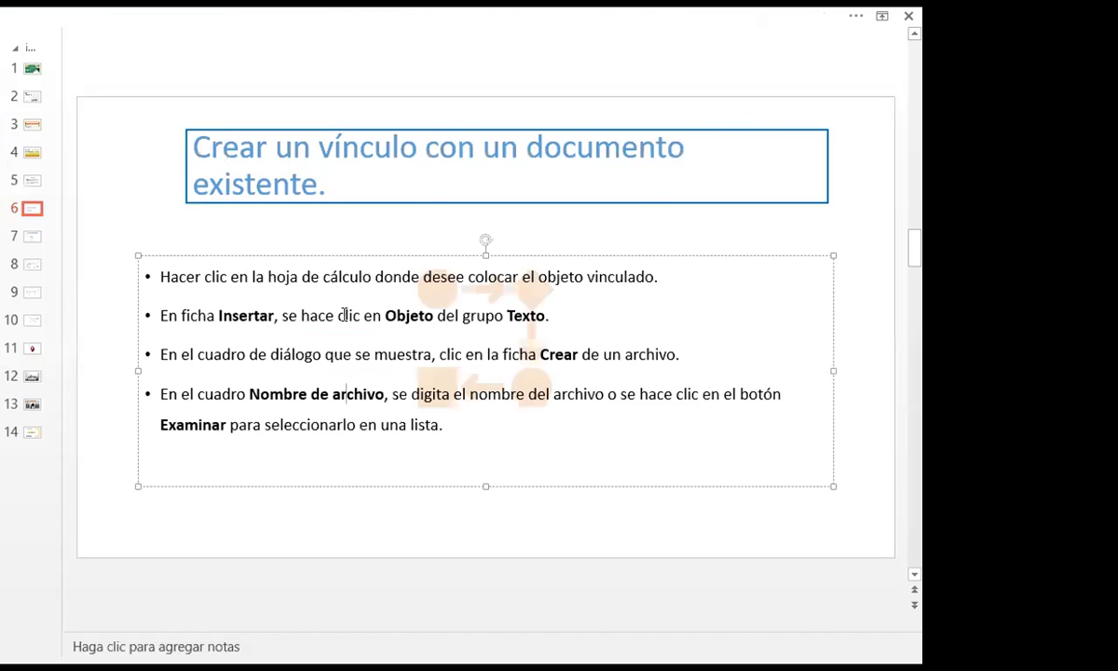
left_click(405, 236)
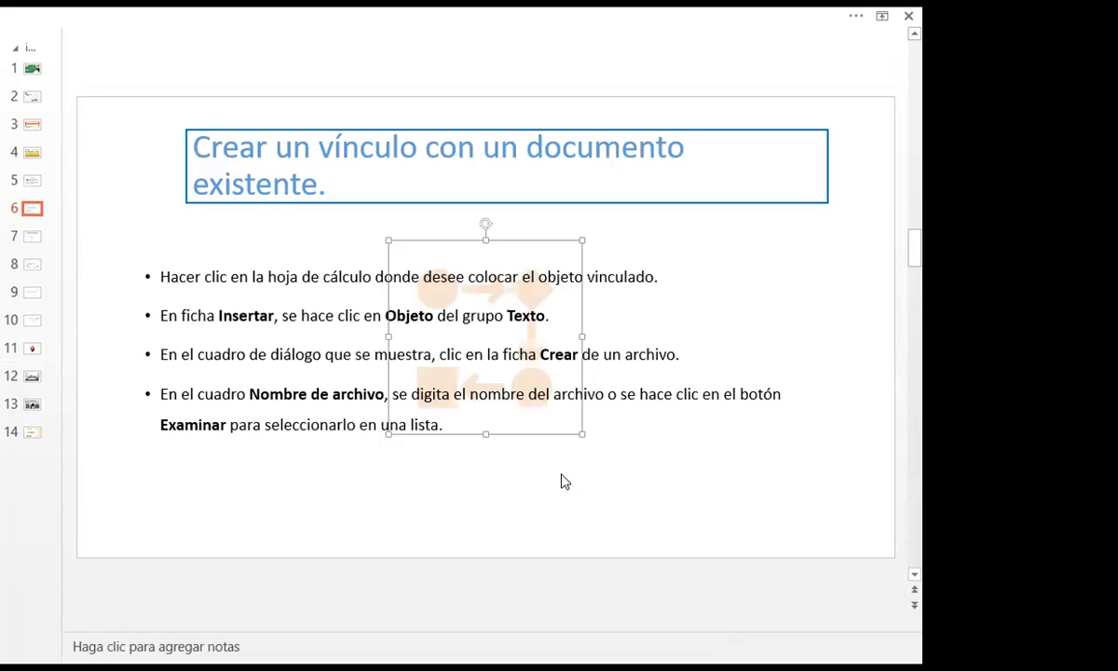
left_click(808, 114)
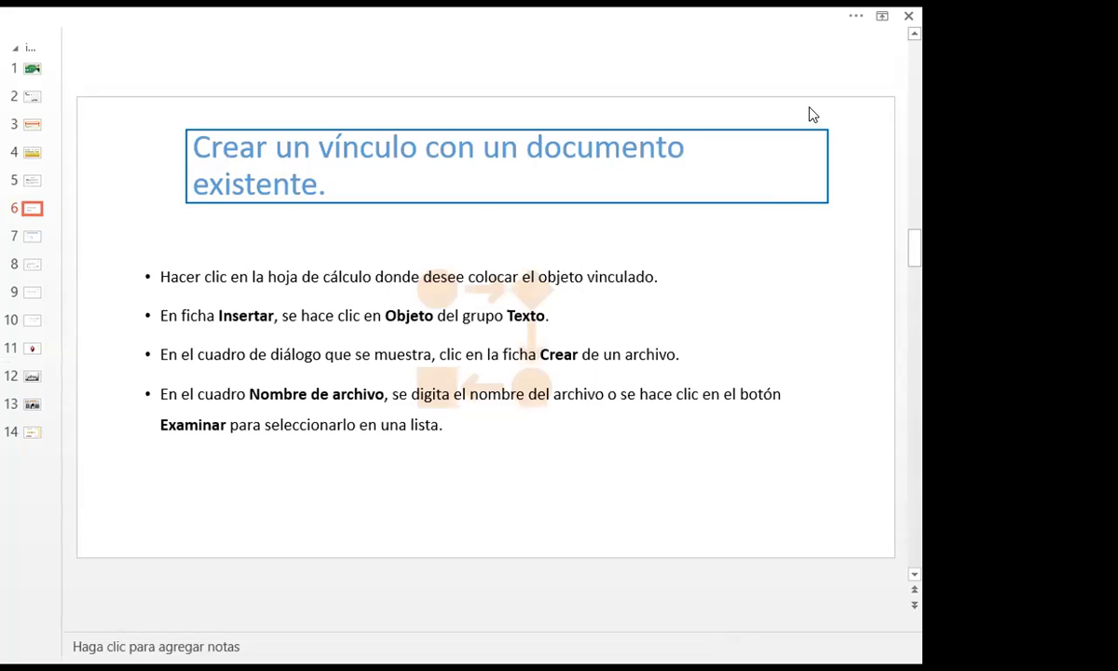
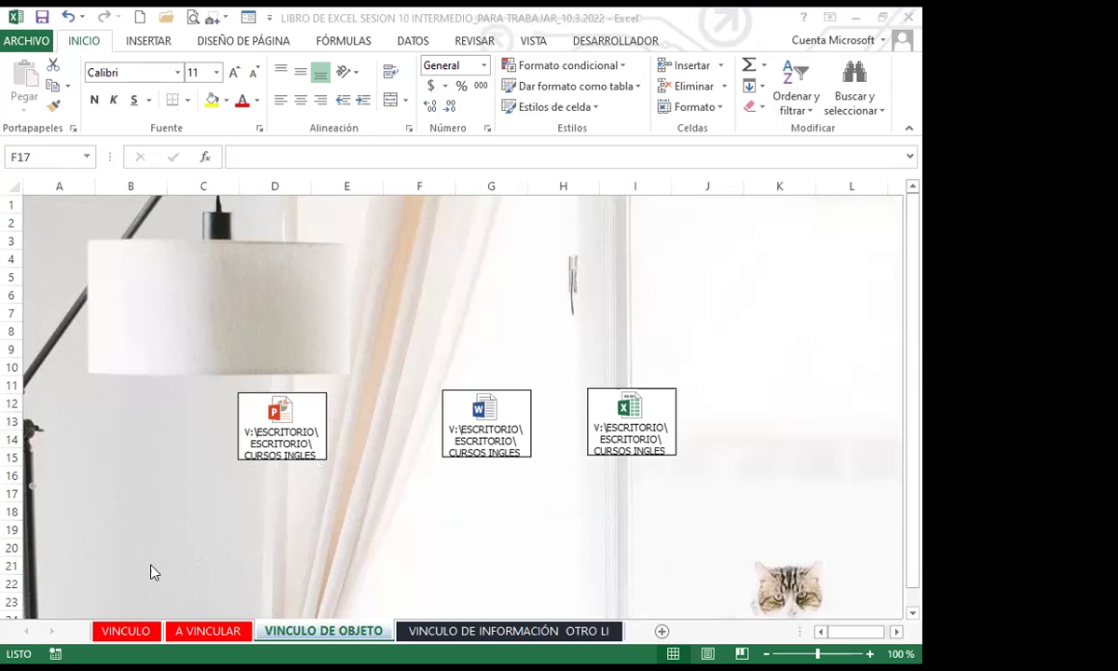
Step: Open the VINCULO DE INFORMACIÓN OTRO LI sheet and update the external links when opening the other workbook
left_click(368, 528)
left_click(443, 633)
left_click(269, 373)
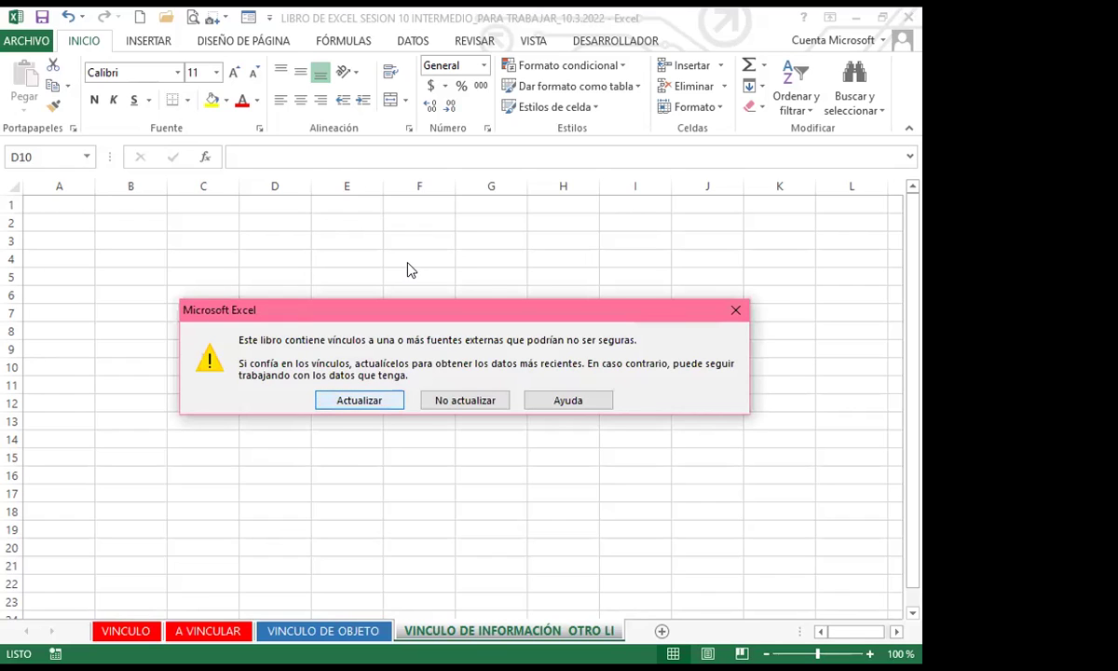
key("Return")
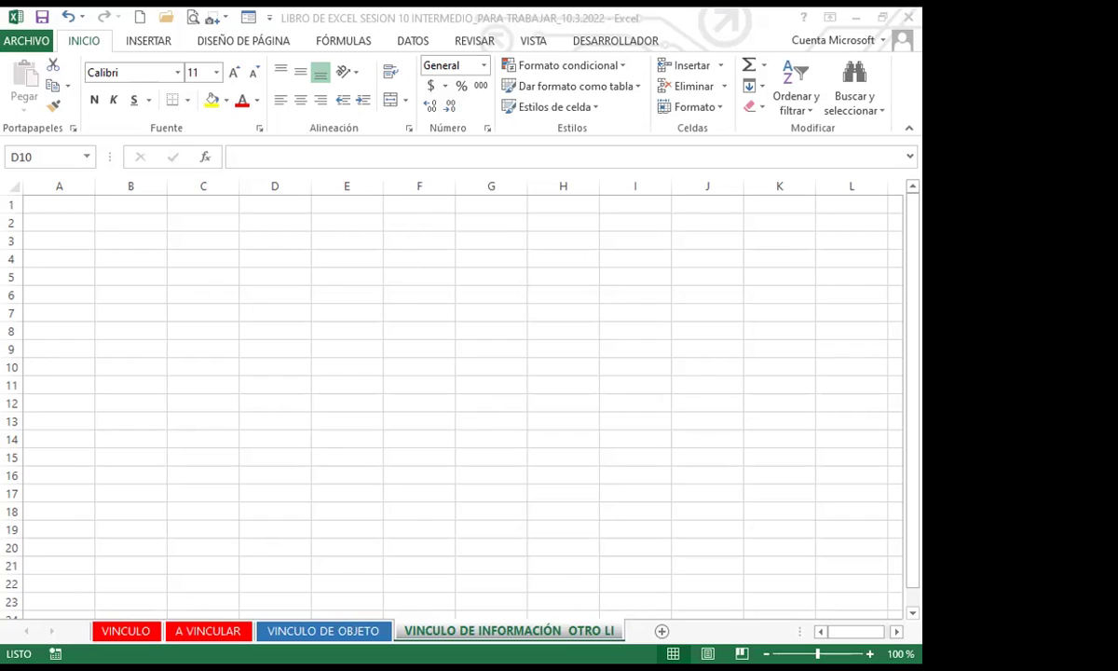
left_click(346, 439)
key("alt+o")
key("s")
key("s")
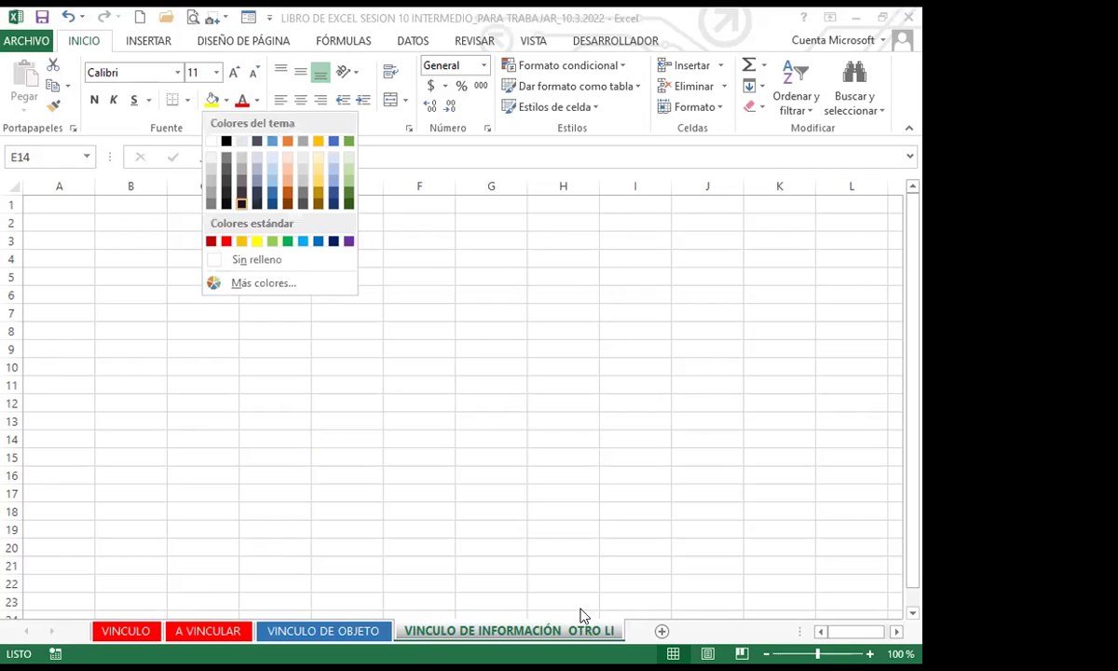
key("Escape")
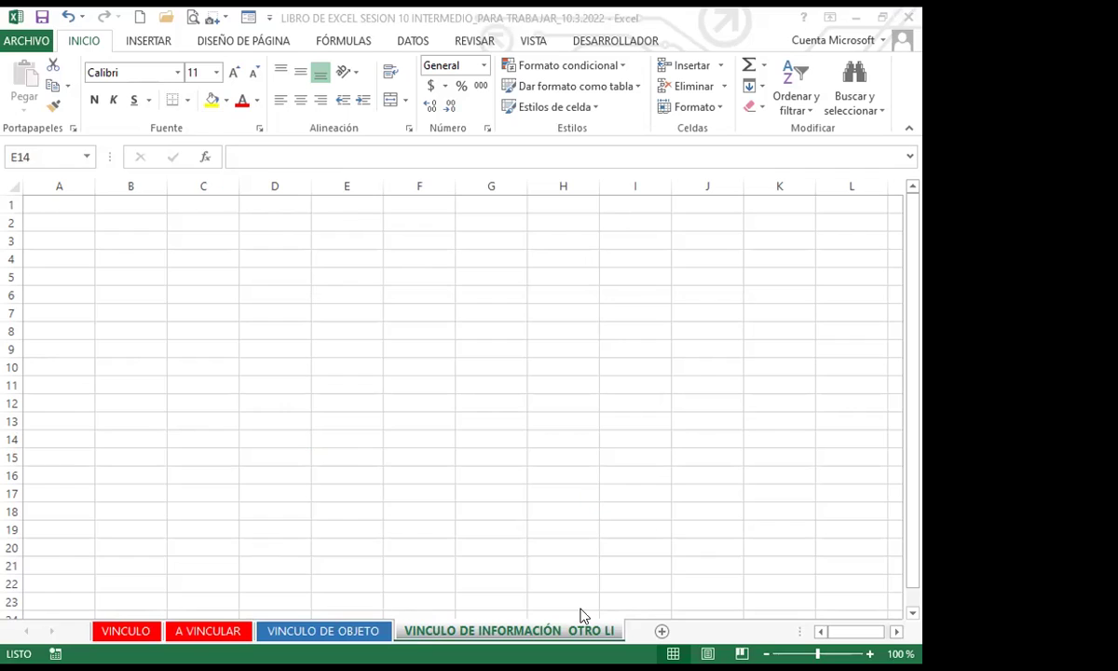
Step: Copy the employee table from the other workbook's VINCULO sheet and paste it as links starting at A1 of VINCULO DE INFORMACIÓN OTRO LI
key("ctrl+c")
key("ctrl+v")
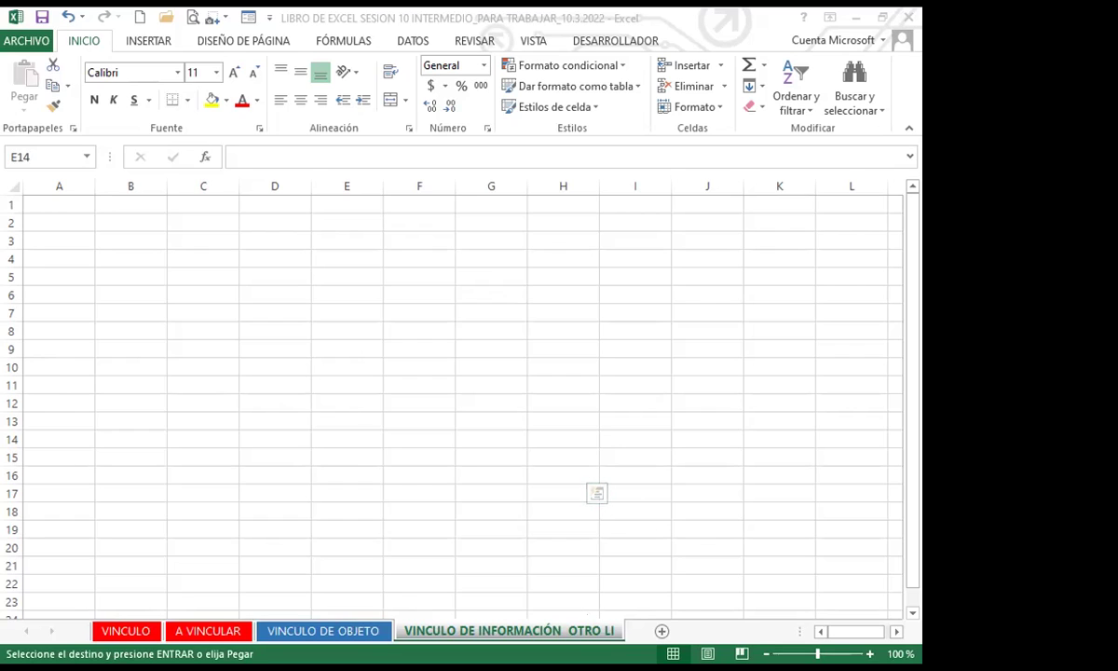
left_click(261, 347)
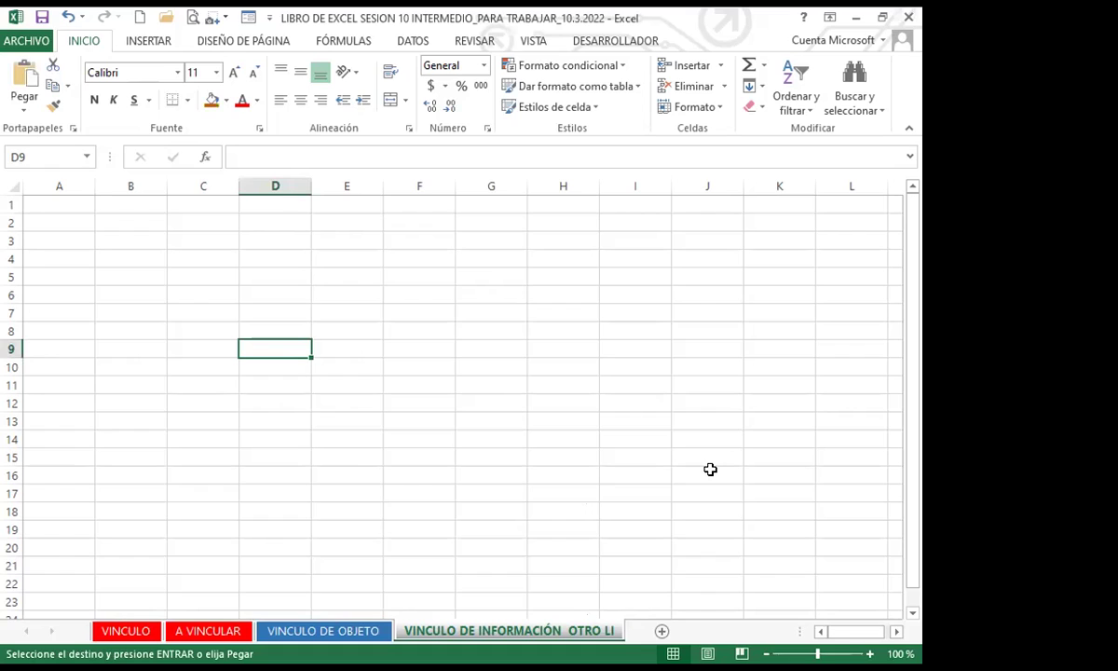
left_click(33, 201)
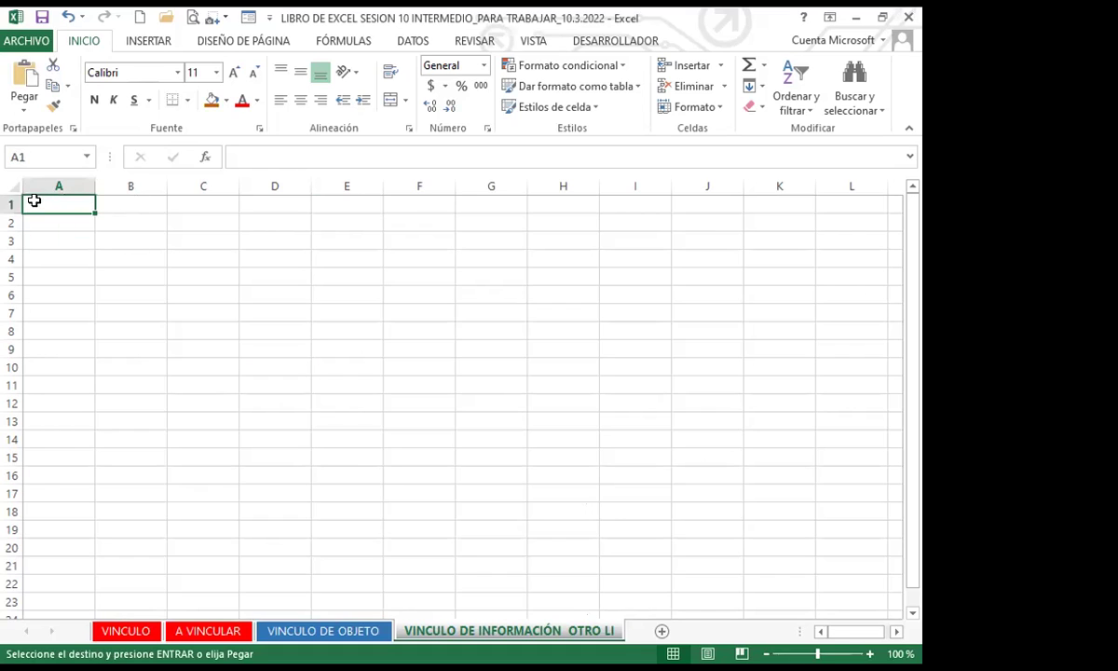
left_click(24, 109)
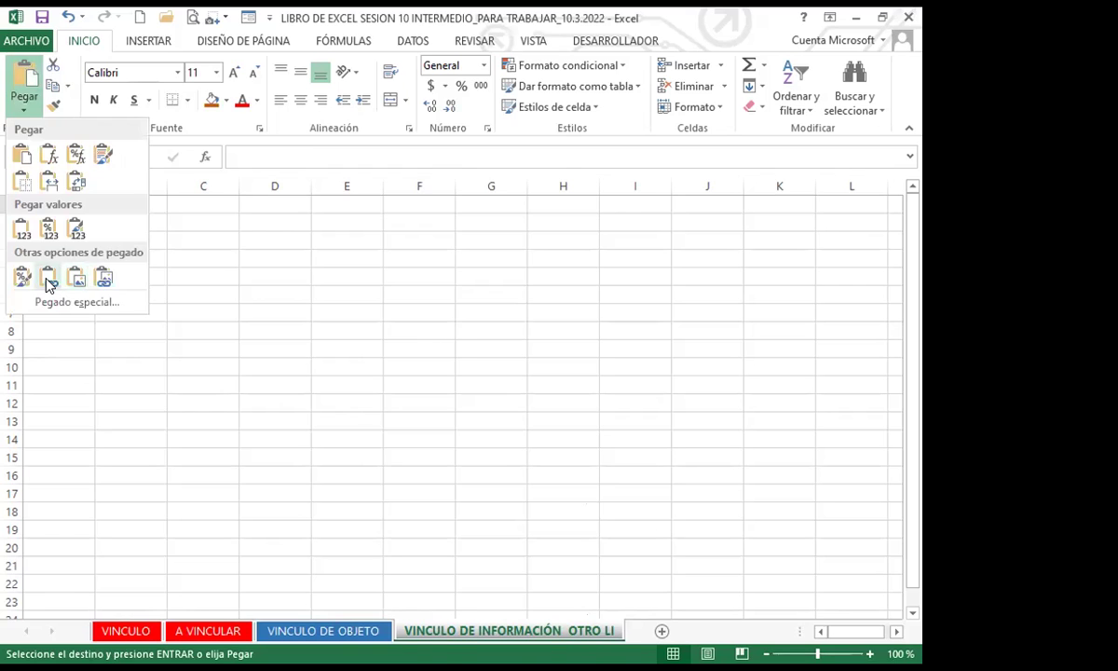
left_click(49, 284)
left_click(538, 289)
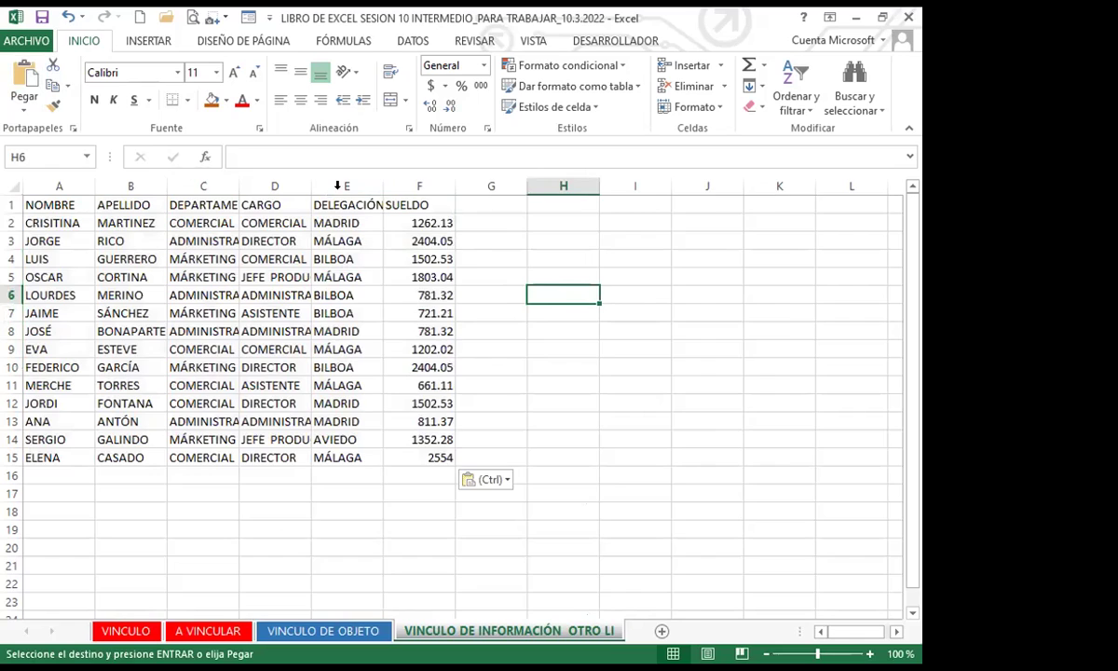
Step: Widen columns C to F of the linked table so that the DEPARTAMENTO, CARGO, DELEGACIÓN and SUELDO contents fit
double_click(378, 187)
double_click(473, 186)
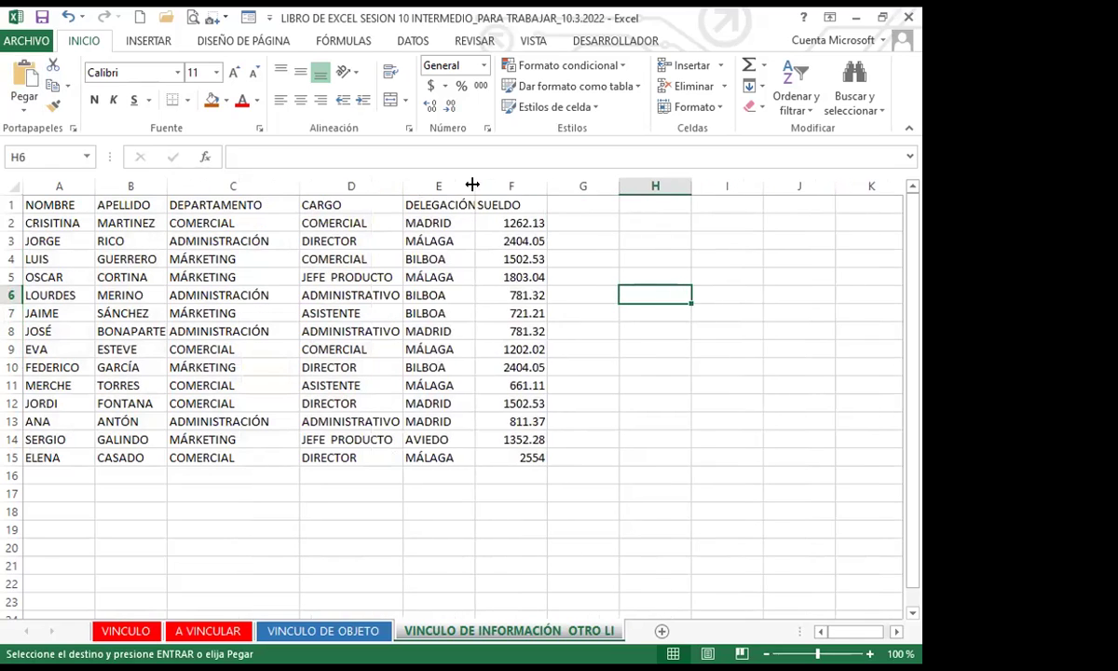
double_click(577, 185)
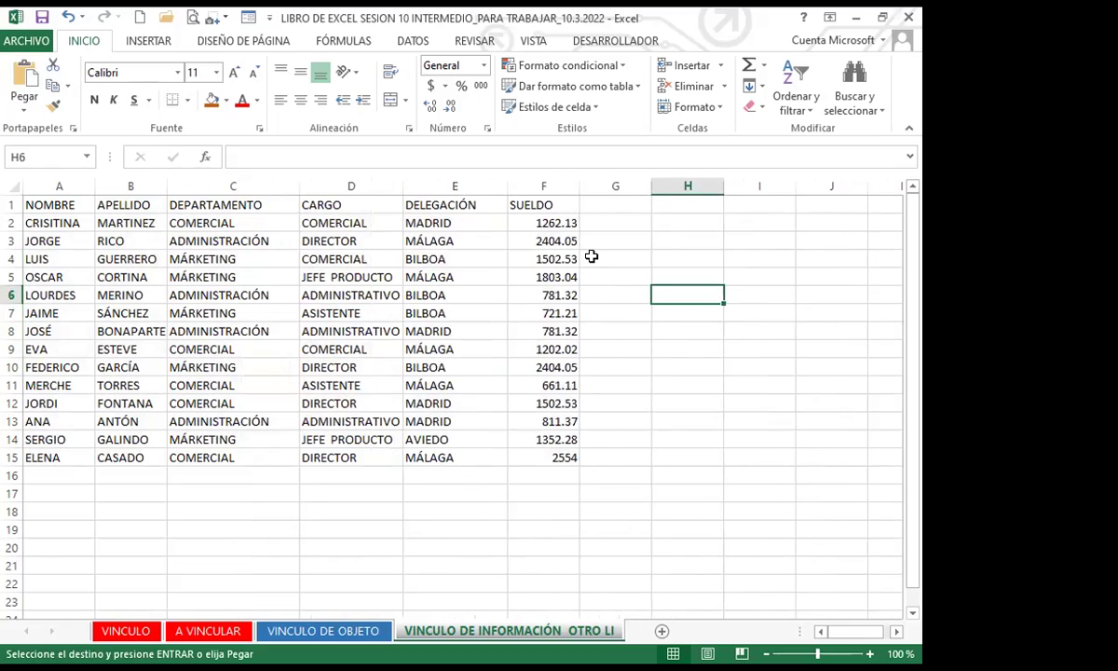
Step: Review the paste link option and examine the external workbook references in the linked table's cells, including A1, B14, C8 and D6
left_click(26, 111)
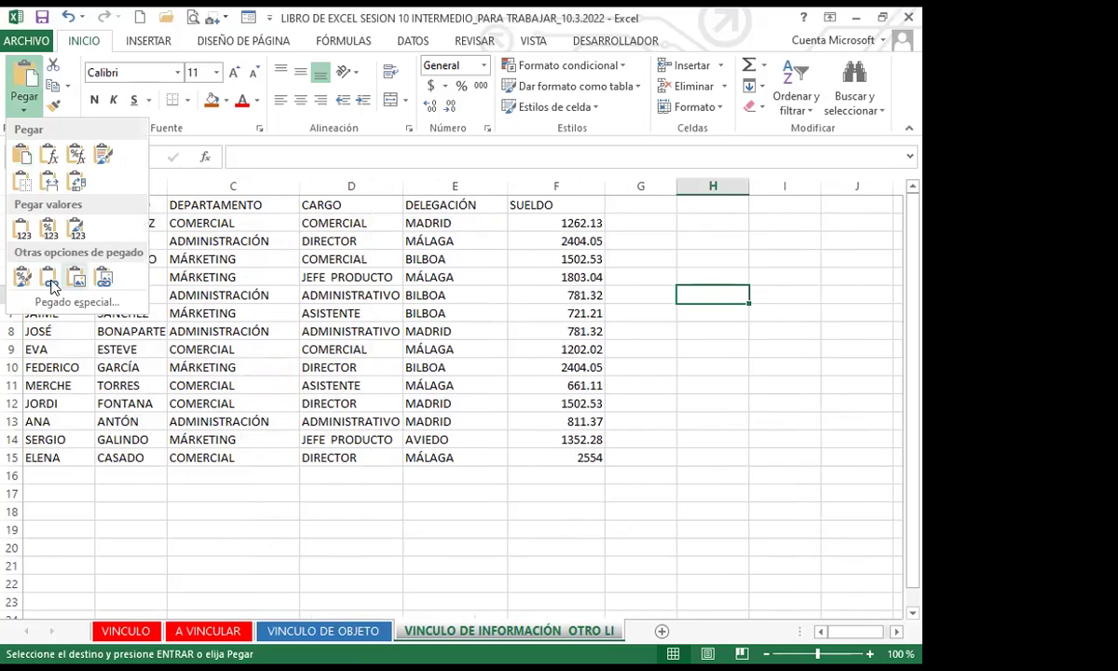
left_click(251, 287)
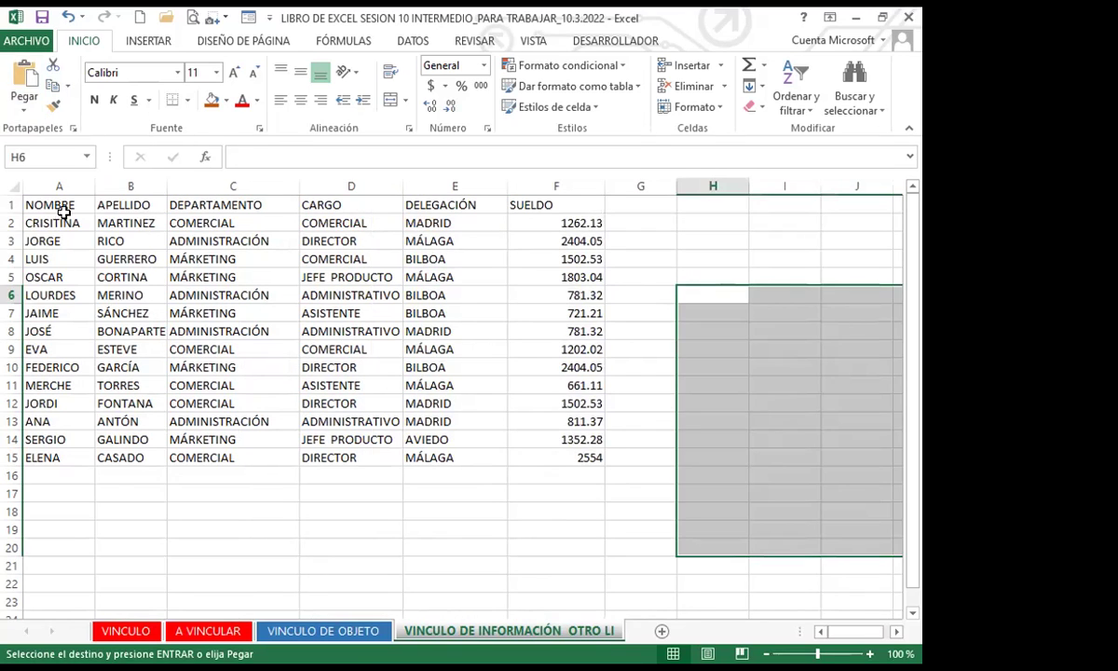
left_click(65, 206)
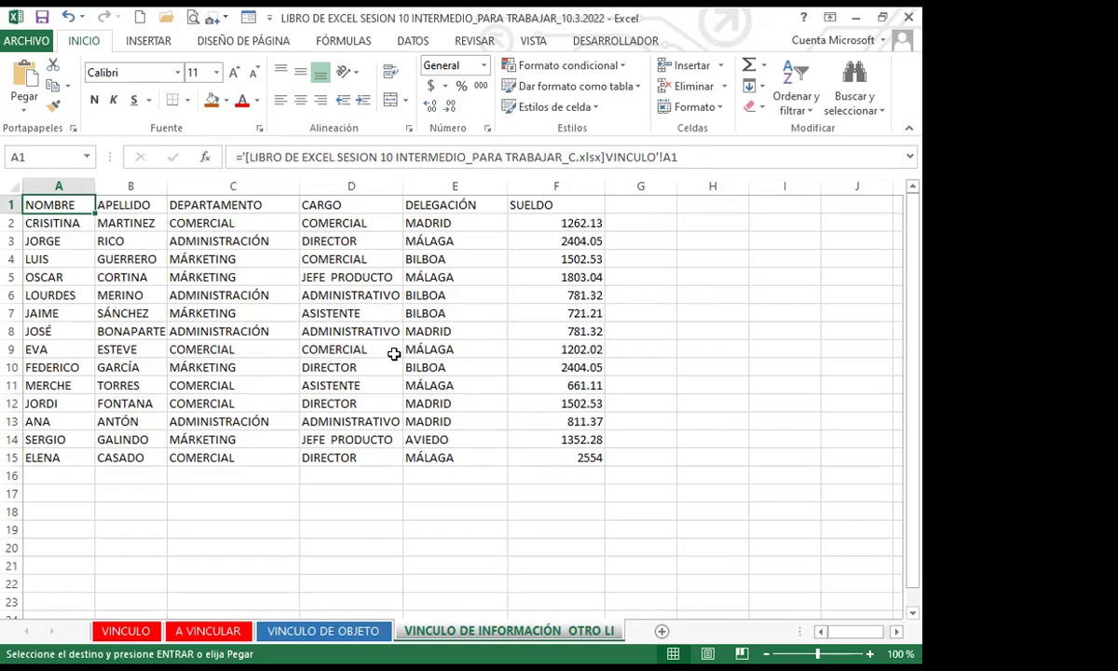
left_click(110, 276)
left_click(70, 277)
left_click(126, 385)
left_click_drag(122, 438, 233, 437)
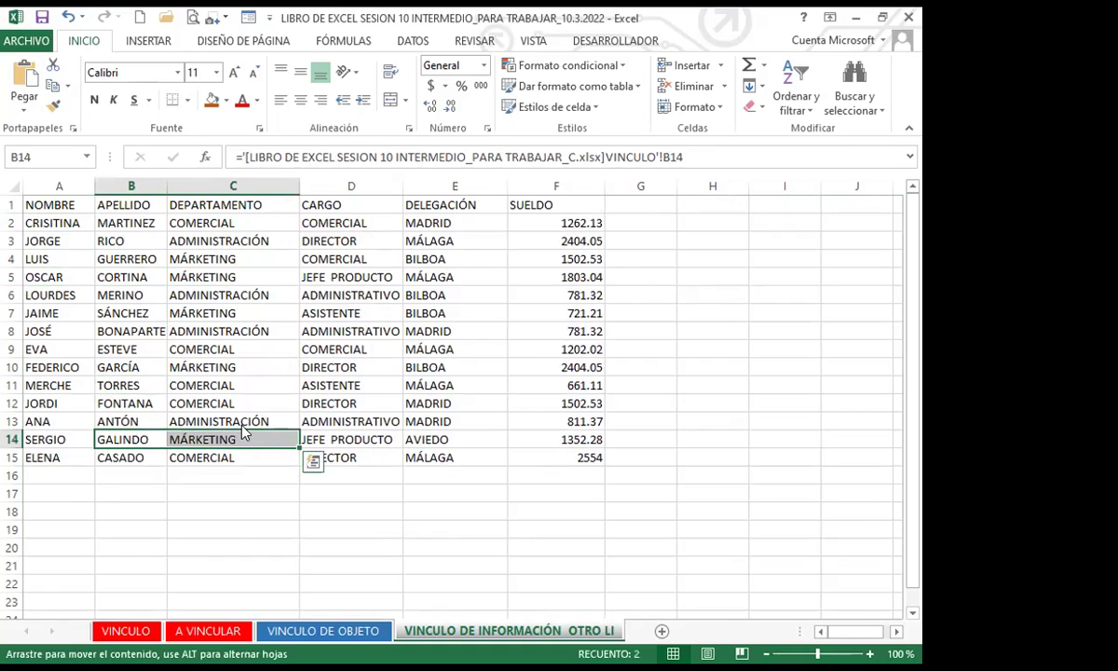
left_click_drag(441, 410, 440, 416)
left_click(558, 300)
left_click(233, 330)
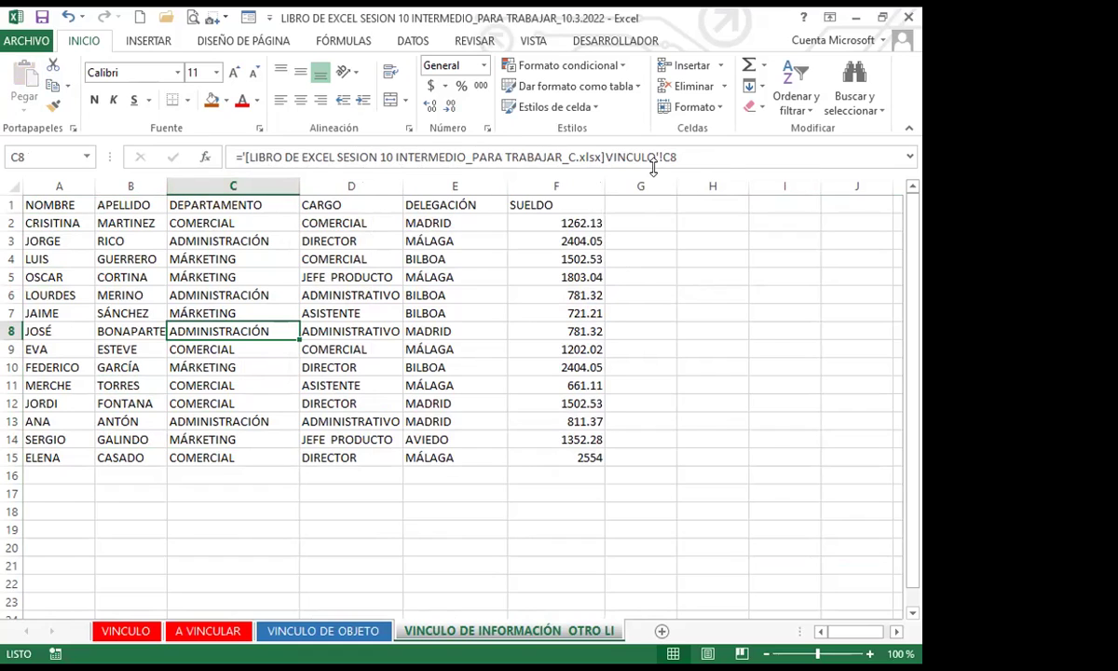
left_click(66, 202)
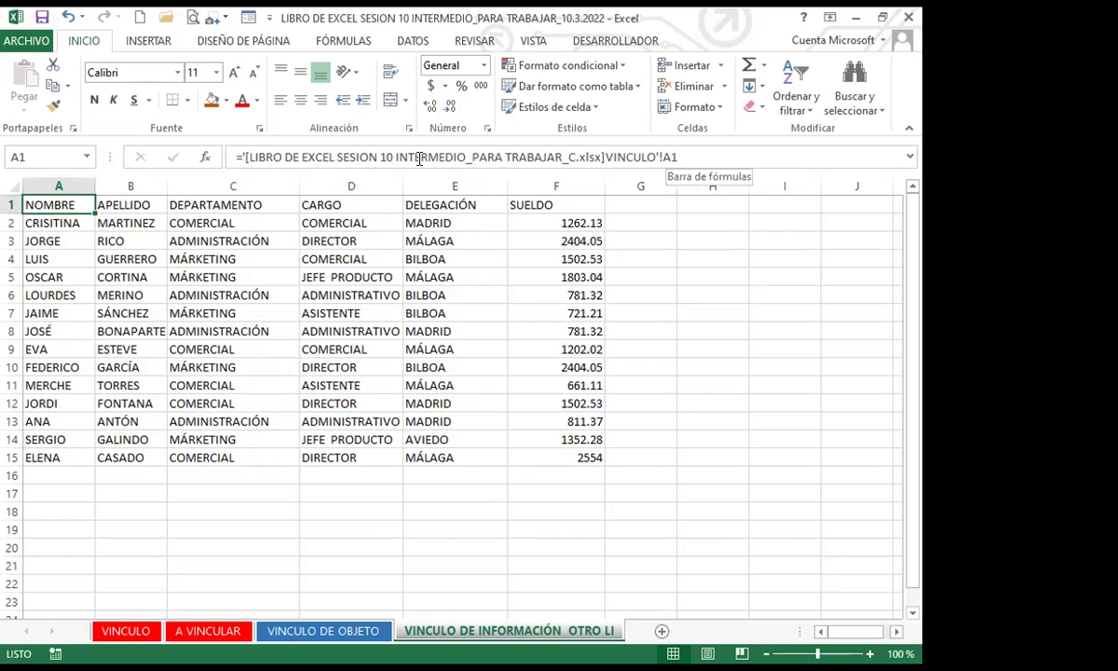
left_click(309, 295)
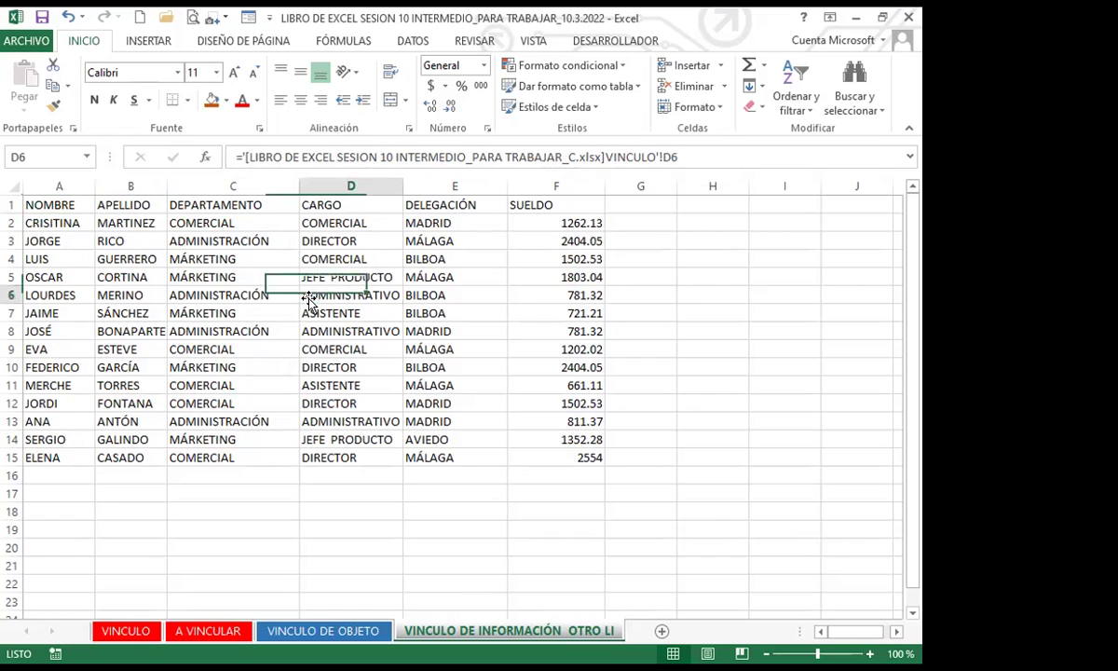
left_click(228, 325)
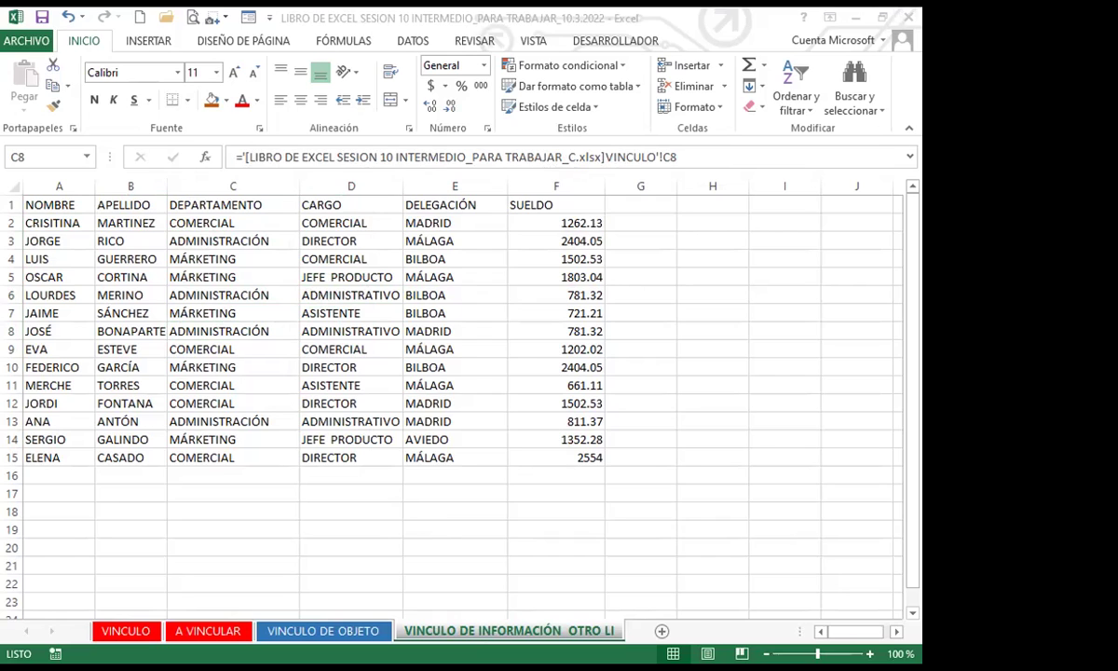
Step: Clear the employee records below the headers in the source workbook's VINCULO sheet and check the linked table
key("ctrl+v")
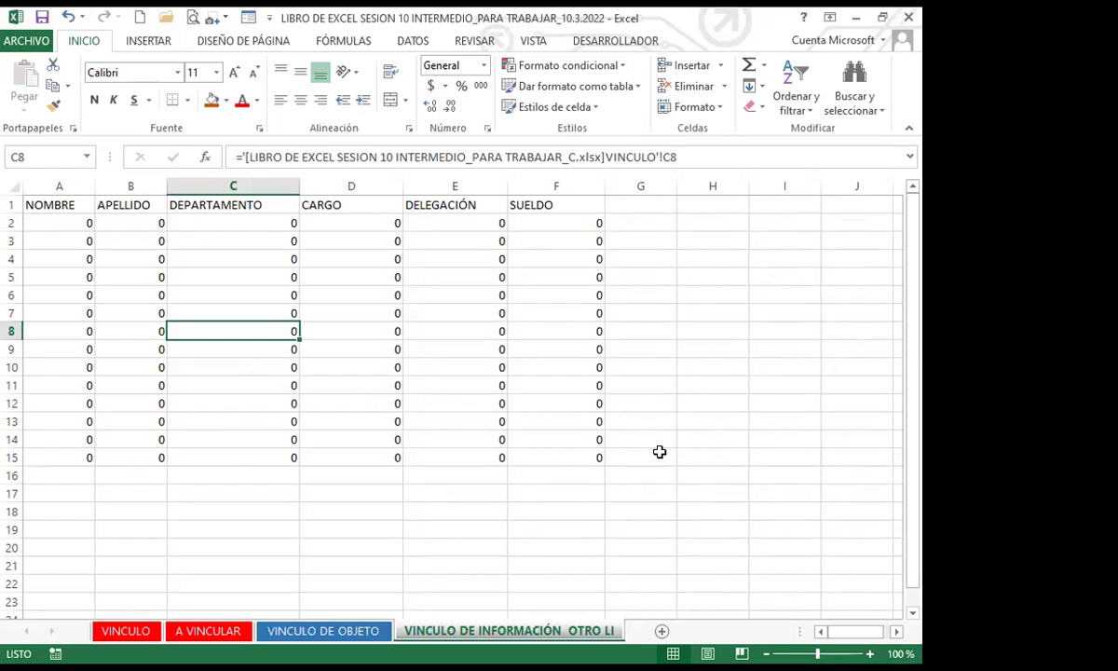
left_click(658, 441)
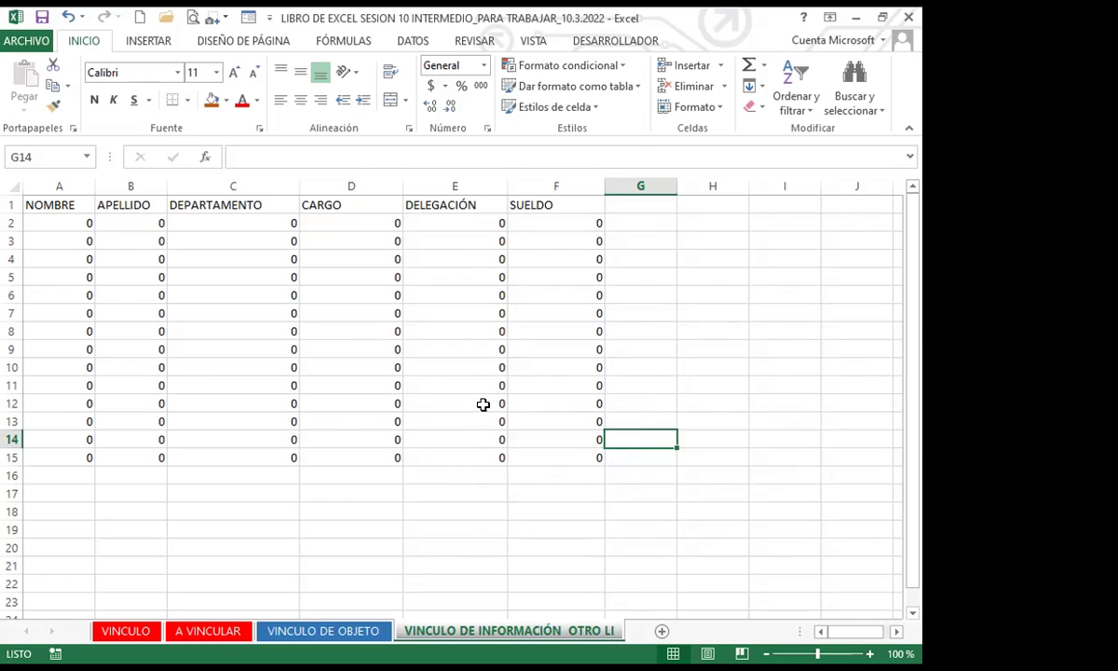
left_click(463, 466)
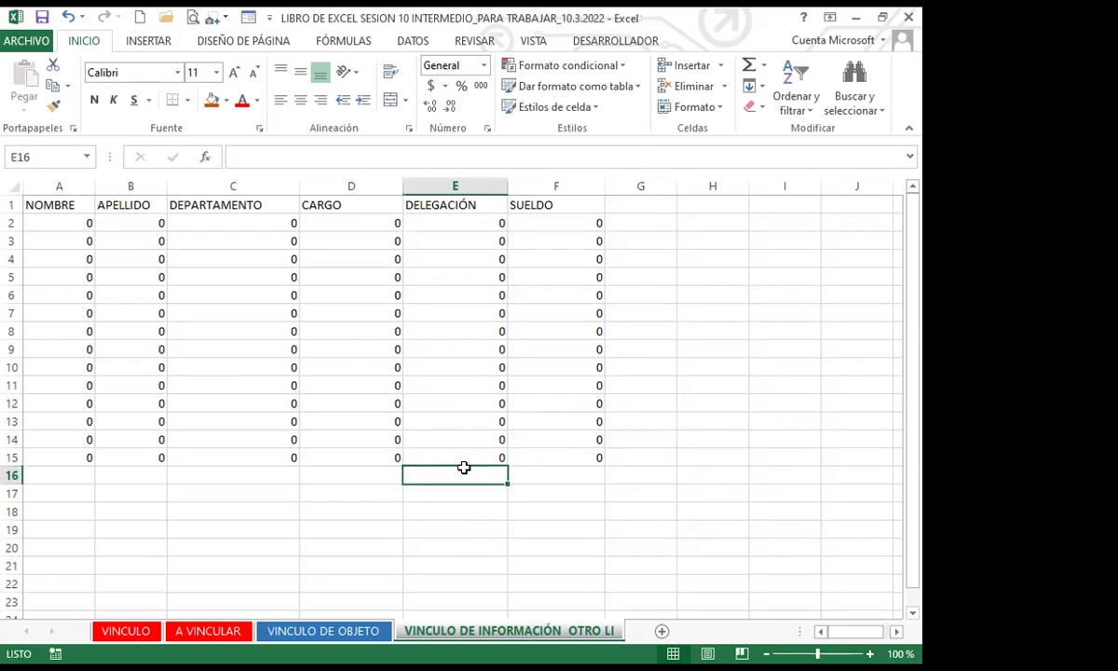
left_click(549, 488)
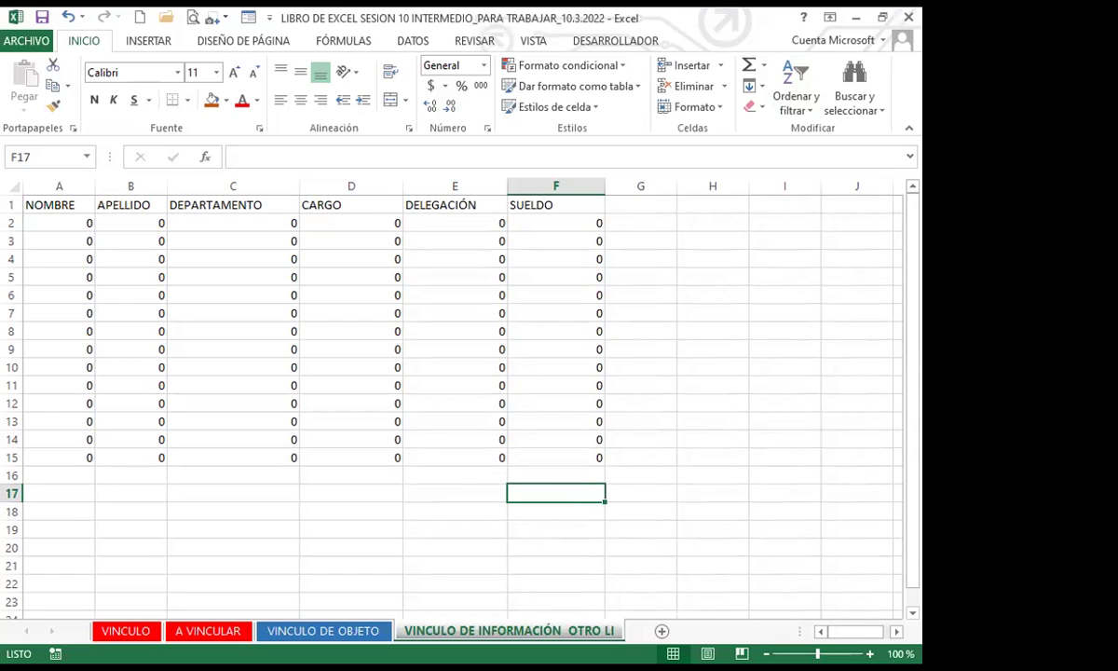
left_click(632, 432)
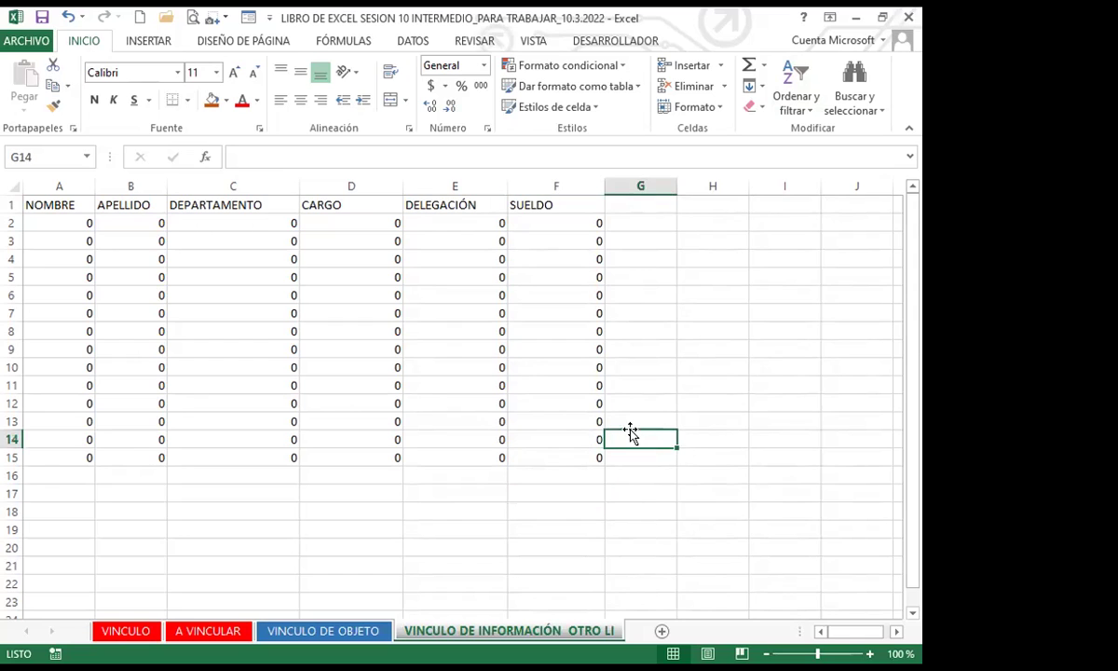
left_click(370, 486)
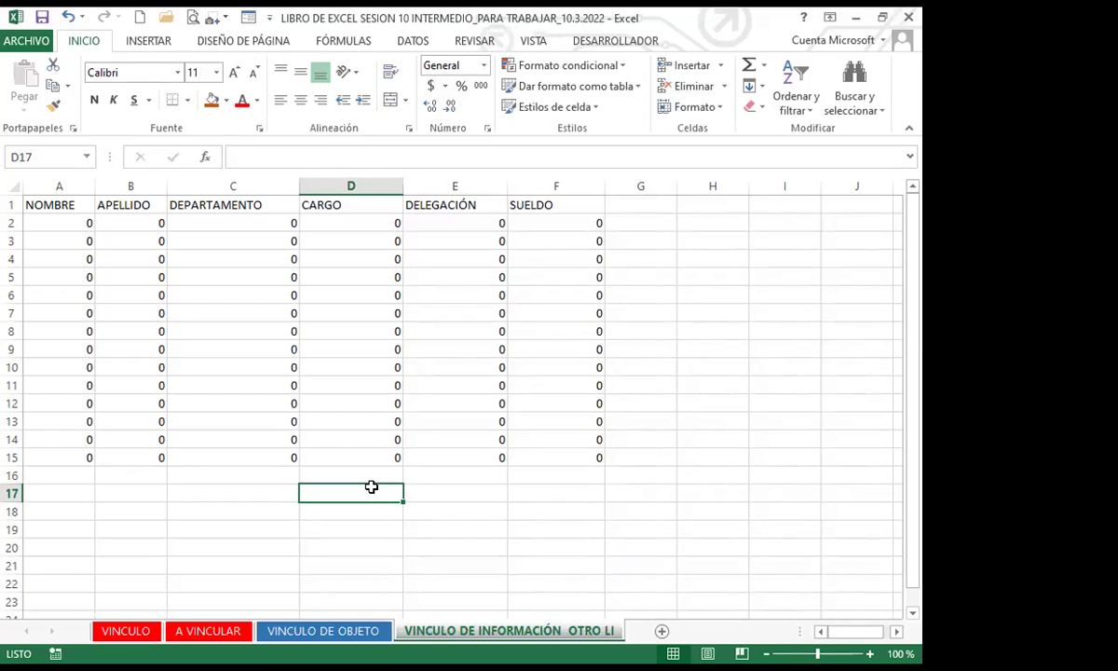
Step: Switch to the LIBRO DE TRABAJO DE EXCEL_EJERCICIOS INDICE workbook and examine the INDICE sheet's heading and list of sheet links
left_click(857, 17)
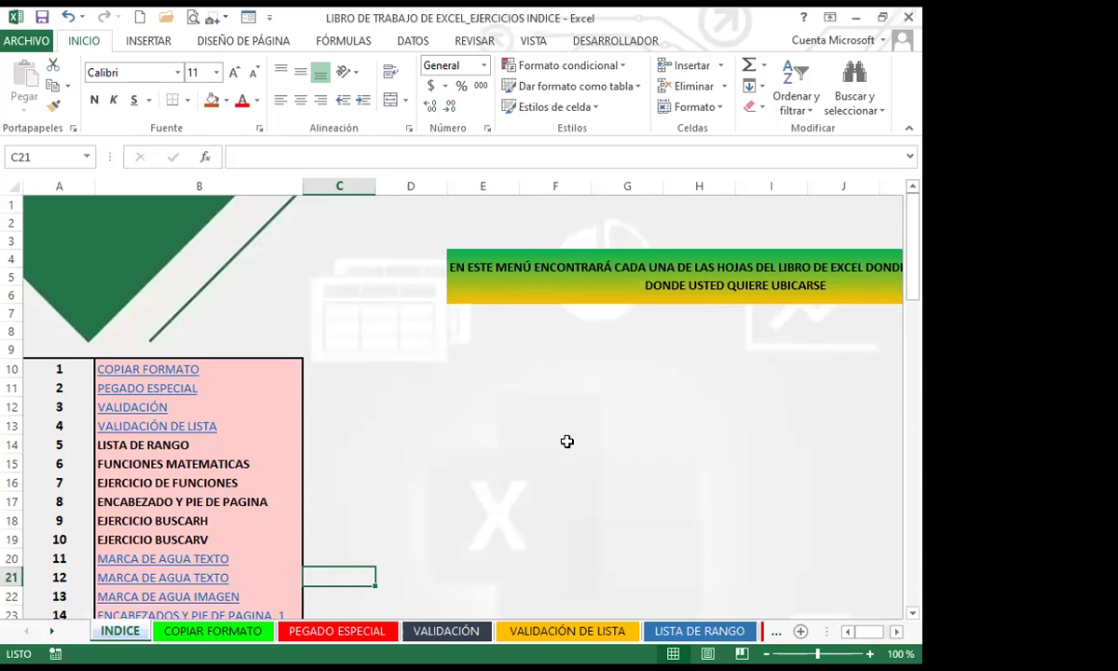
left_click(468, 387)
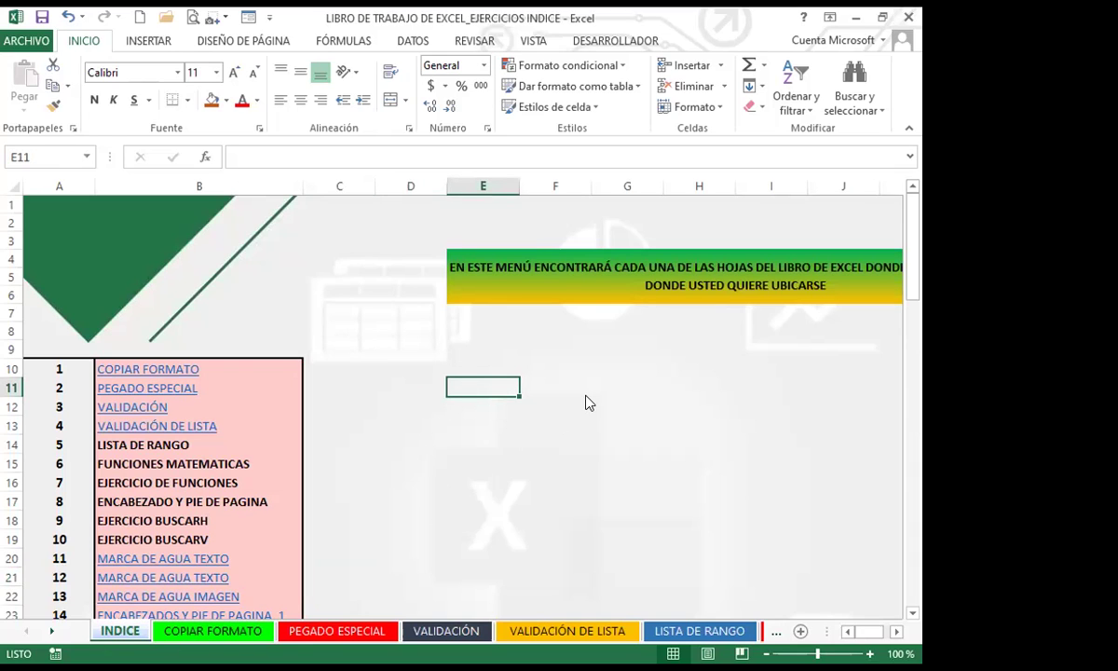
left_click(359, 475)
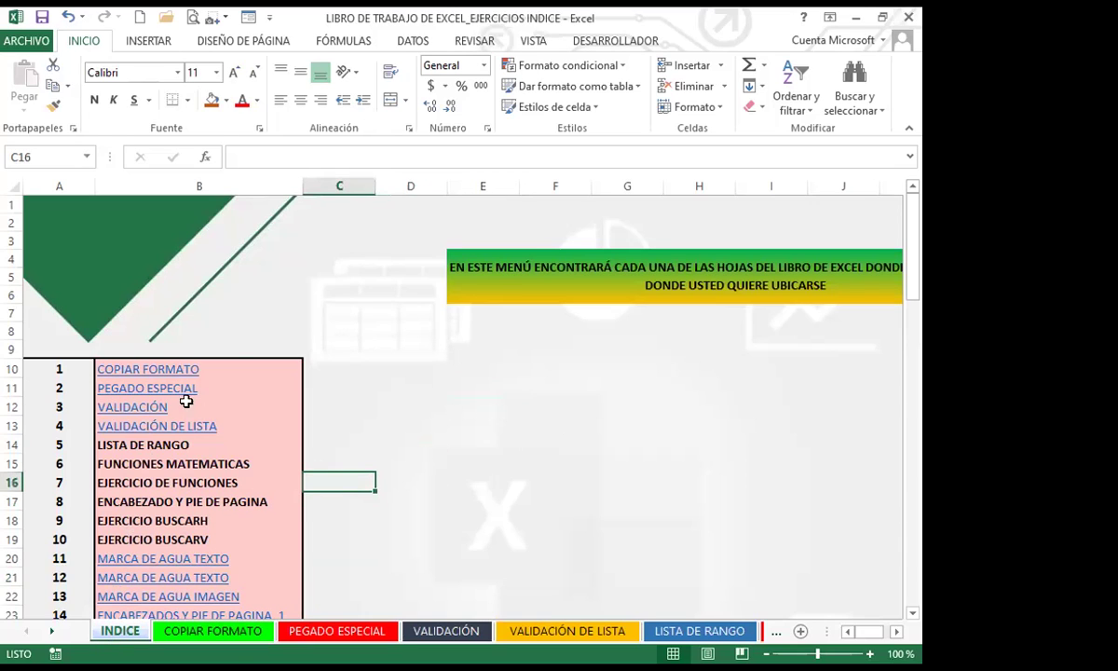
left_click(404, 430)
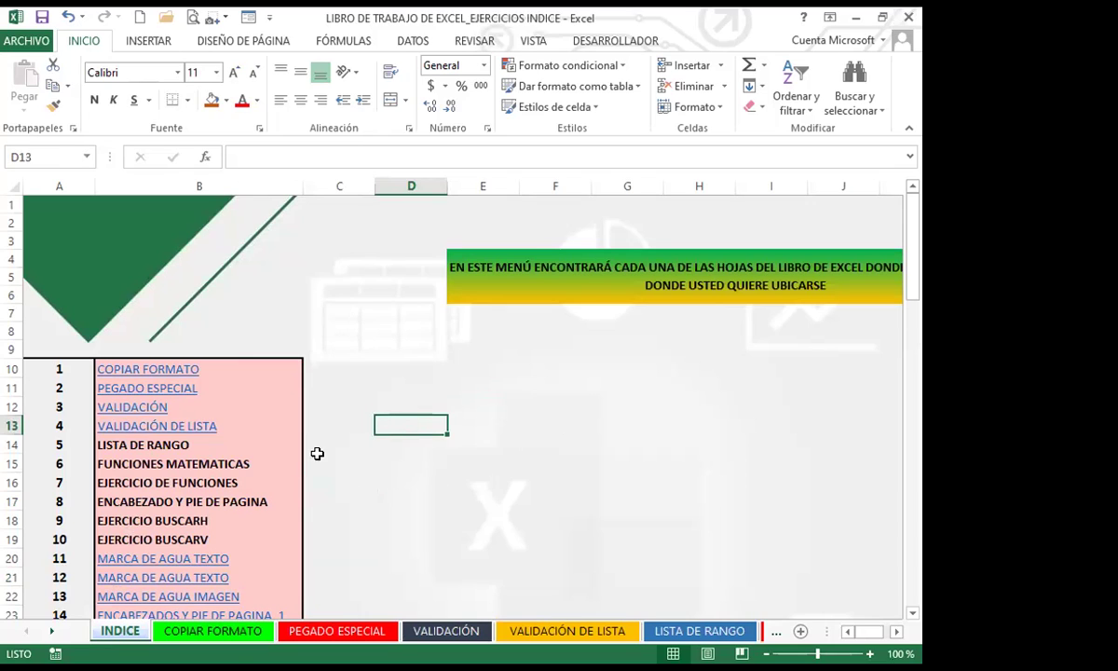
left_click(607, 458)
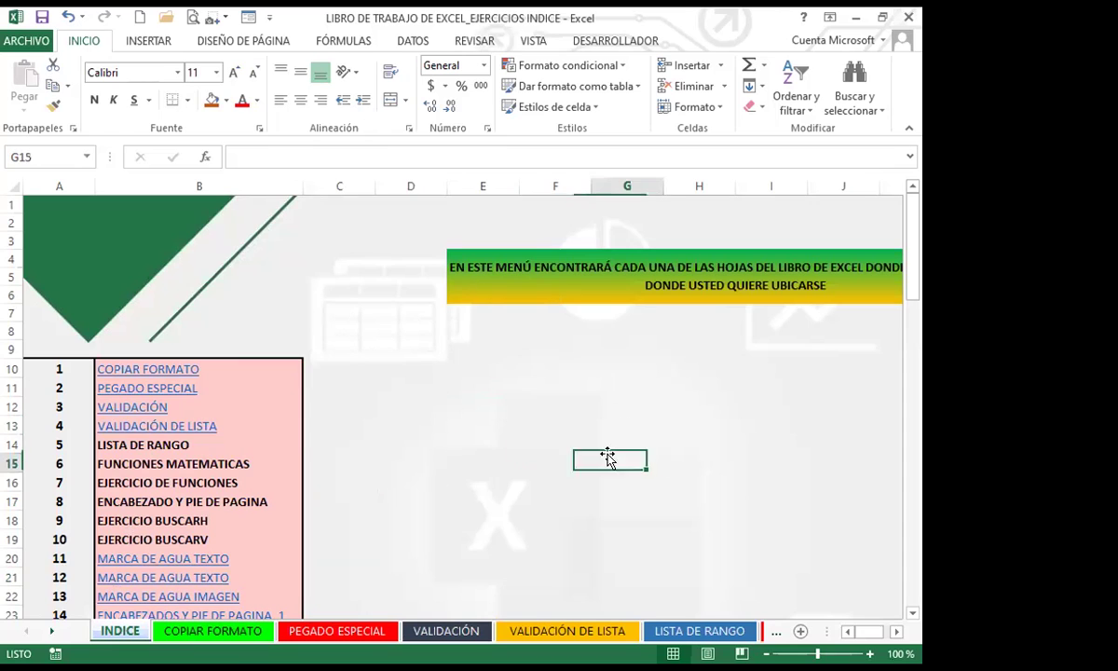
left_click(457, 457)
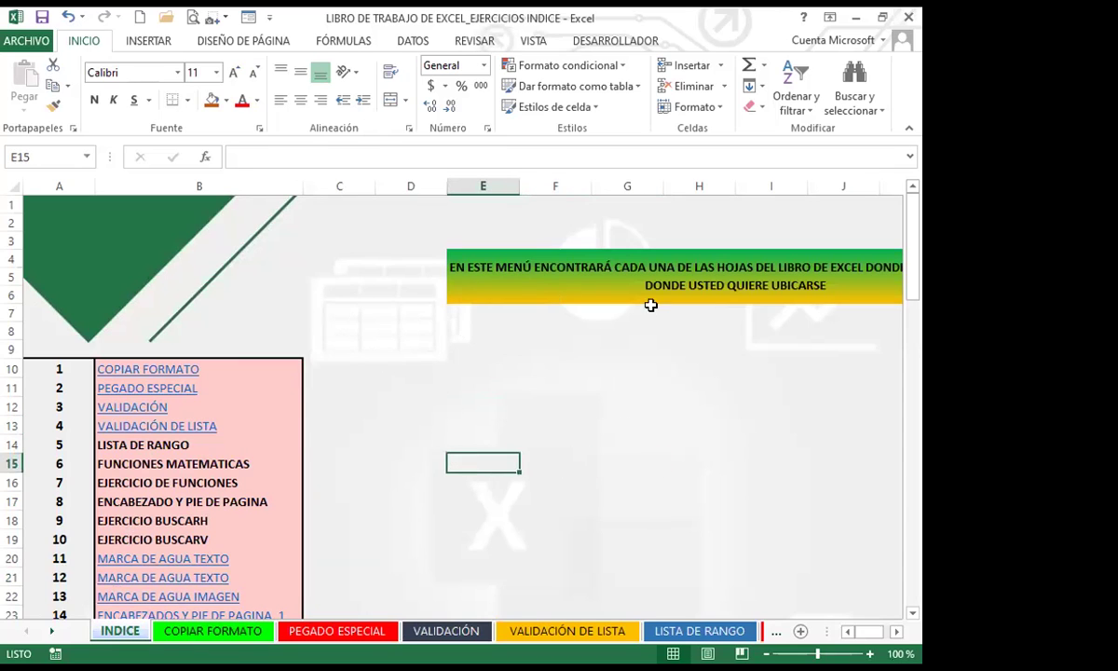
left_click(503, 380)
left_click(486, 282)
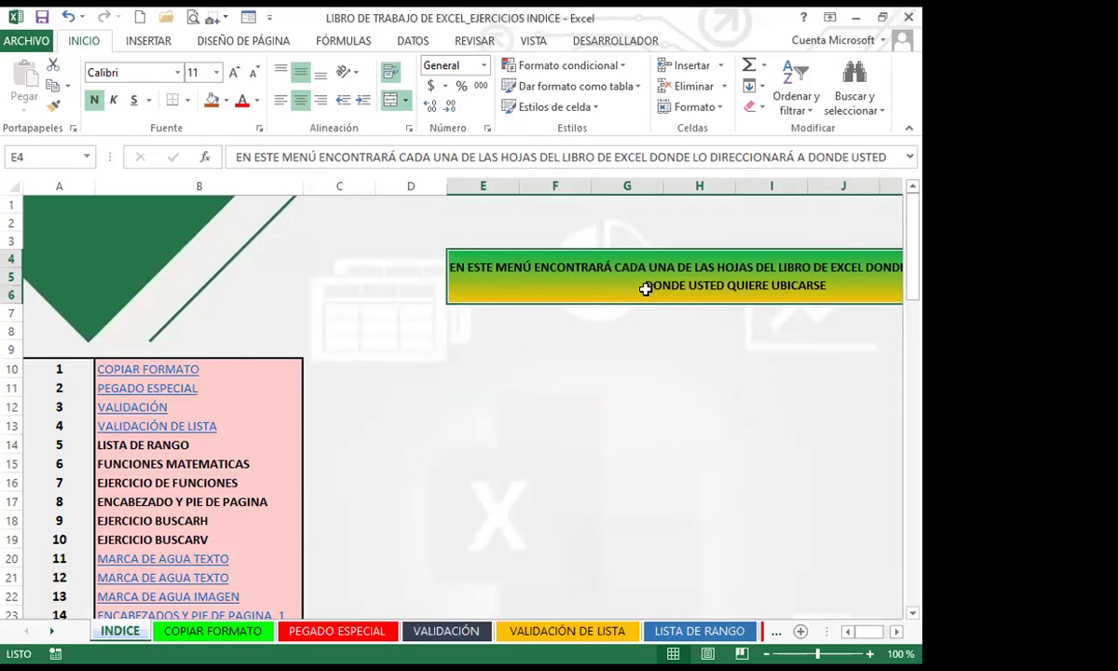
left_click(484, 407)
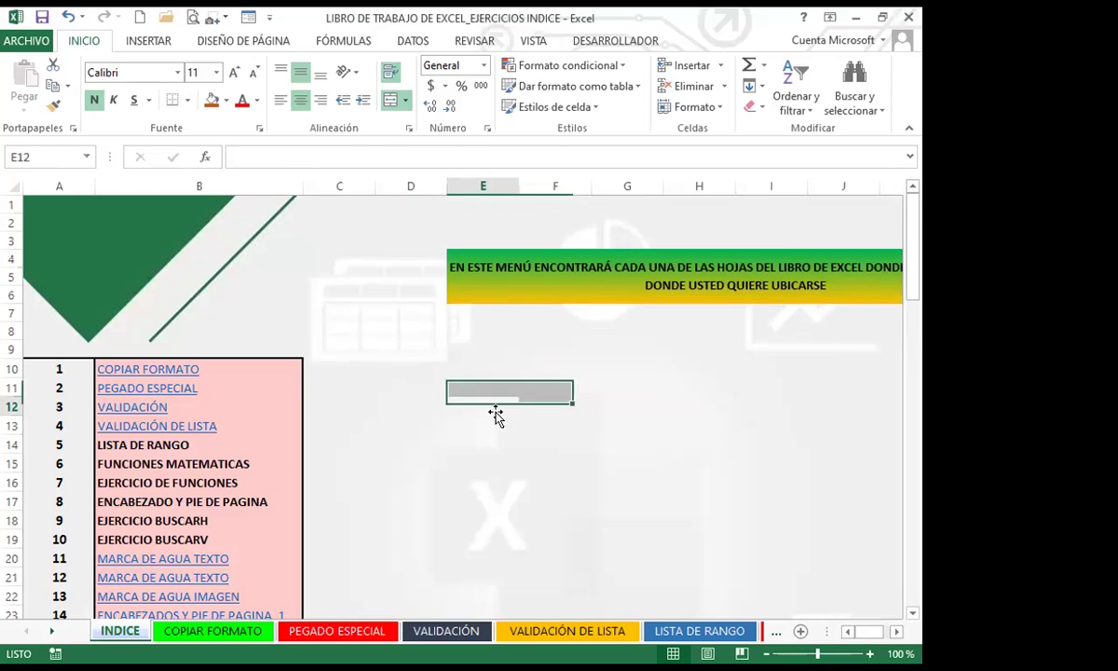
scroll(322, 461, "down", 3)
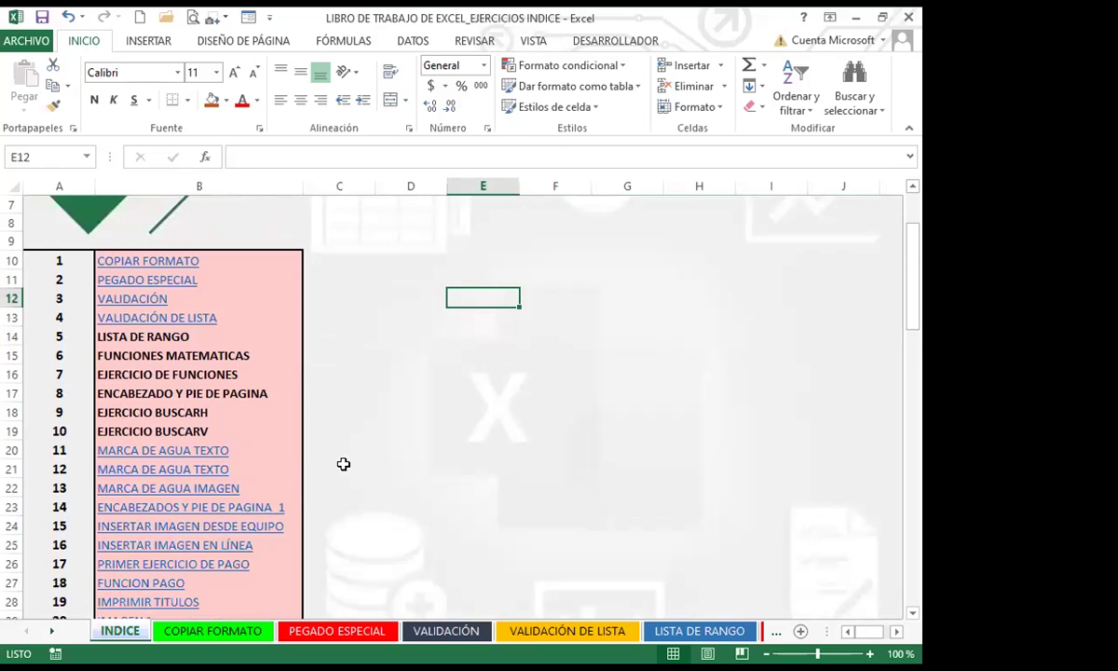